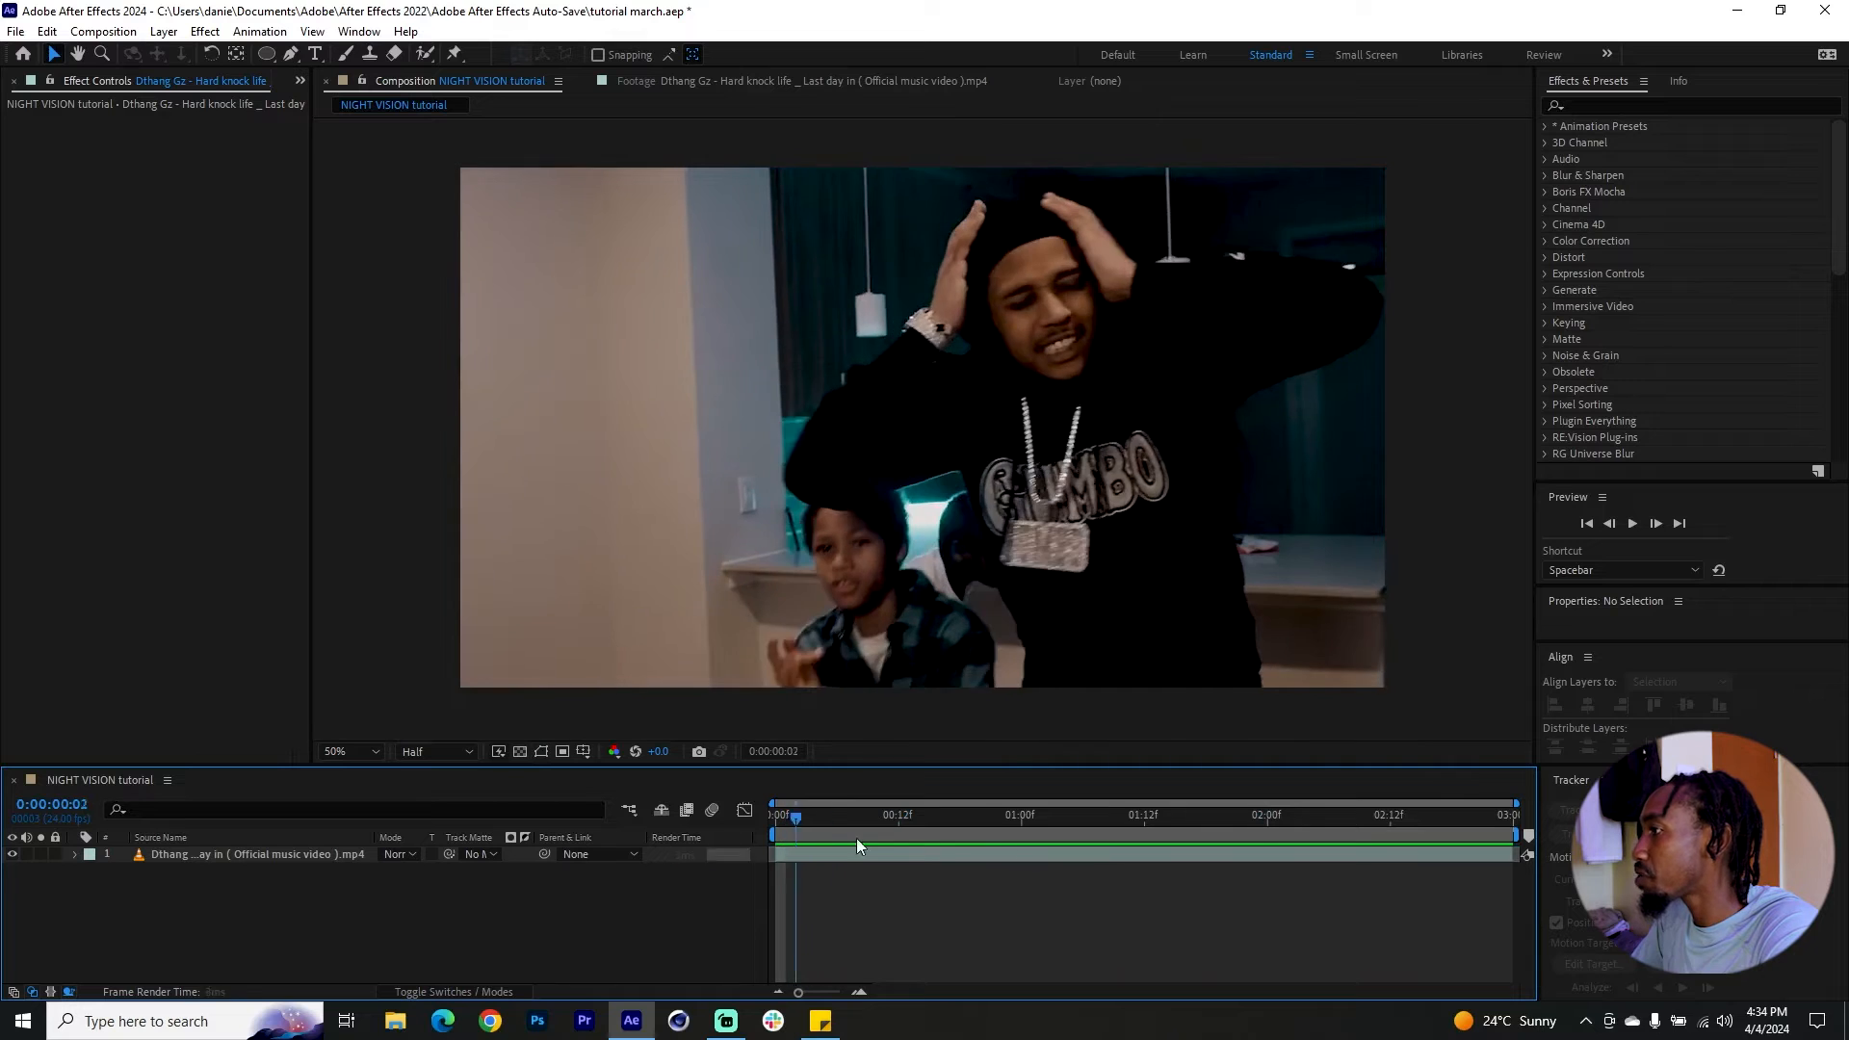
Step: Apply the Noise effect to the music video clip and set its Amount of Noise to 20%
left_click(1637, 103)
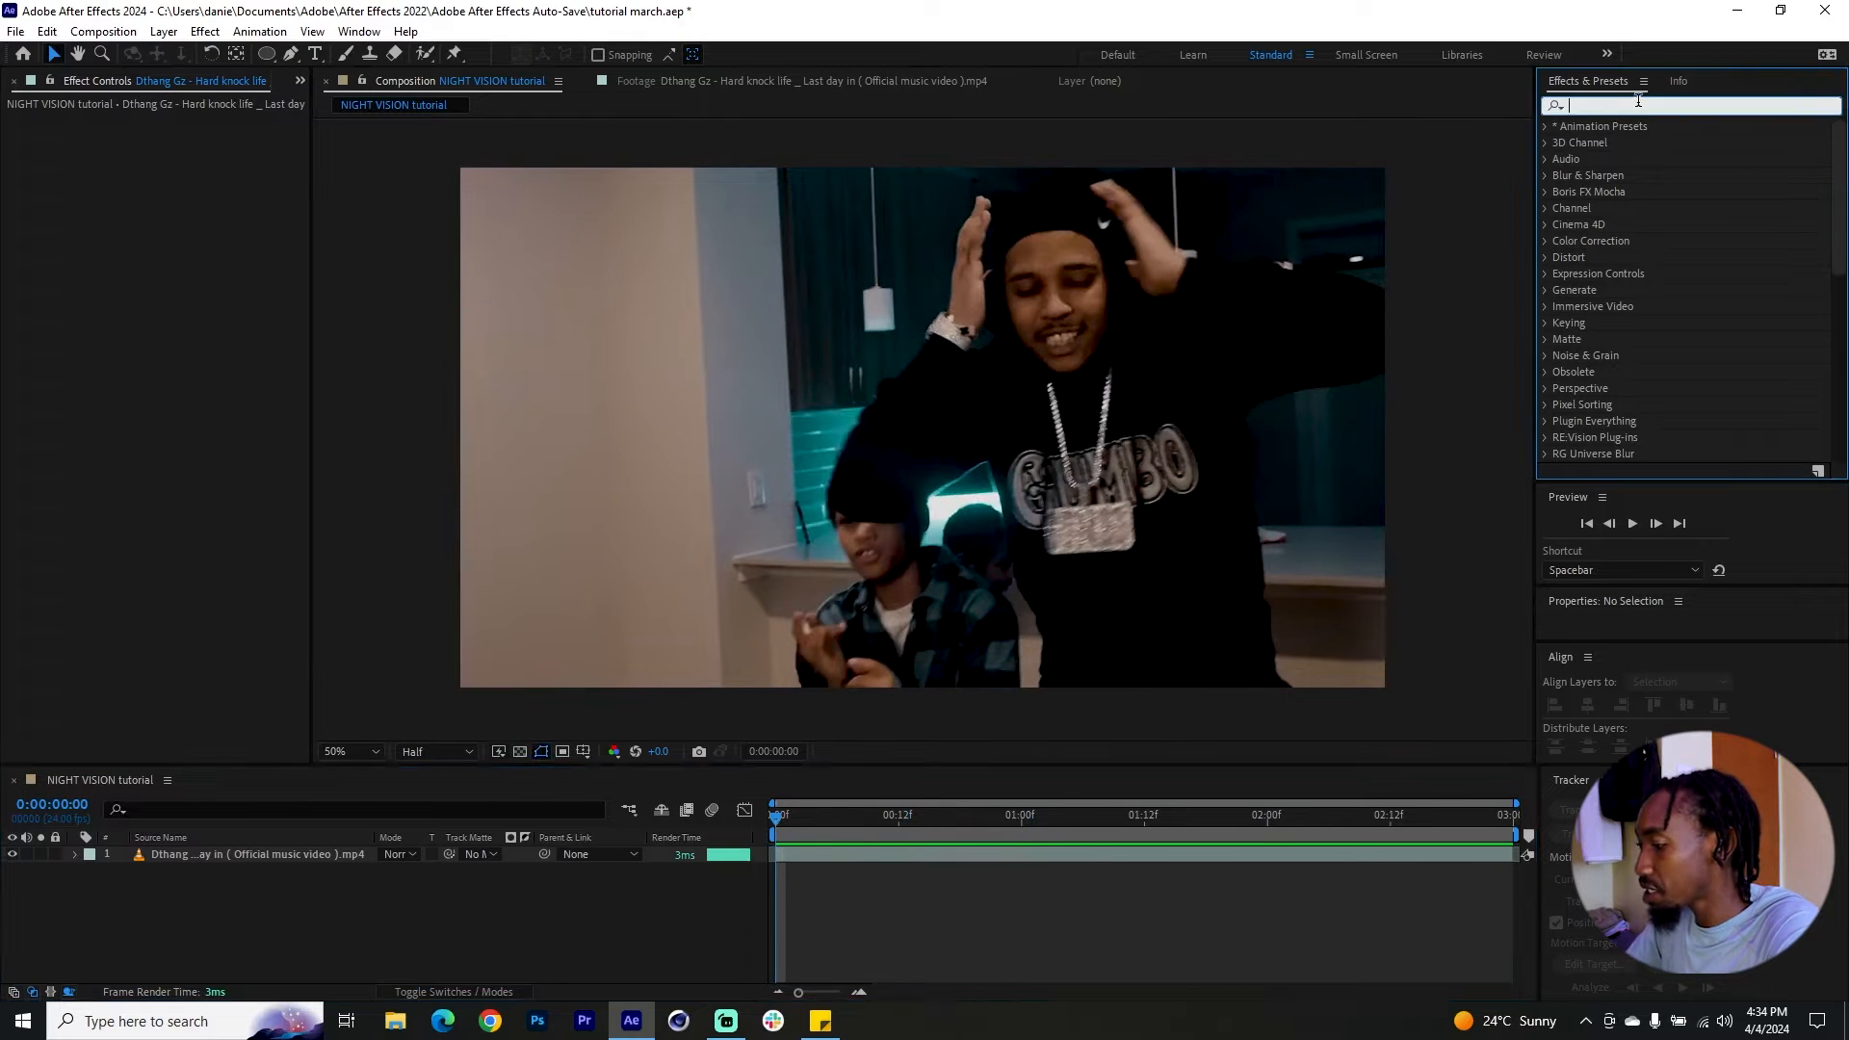
type("noise")
left_click_drag(1618, 208, 176, 858)
left_click(175, 138)
type("20")
key("Return")
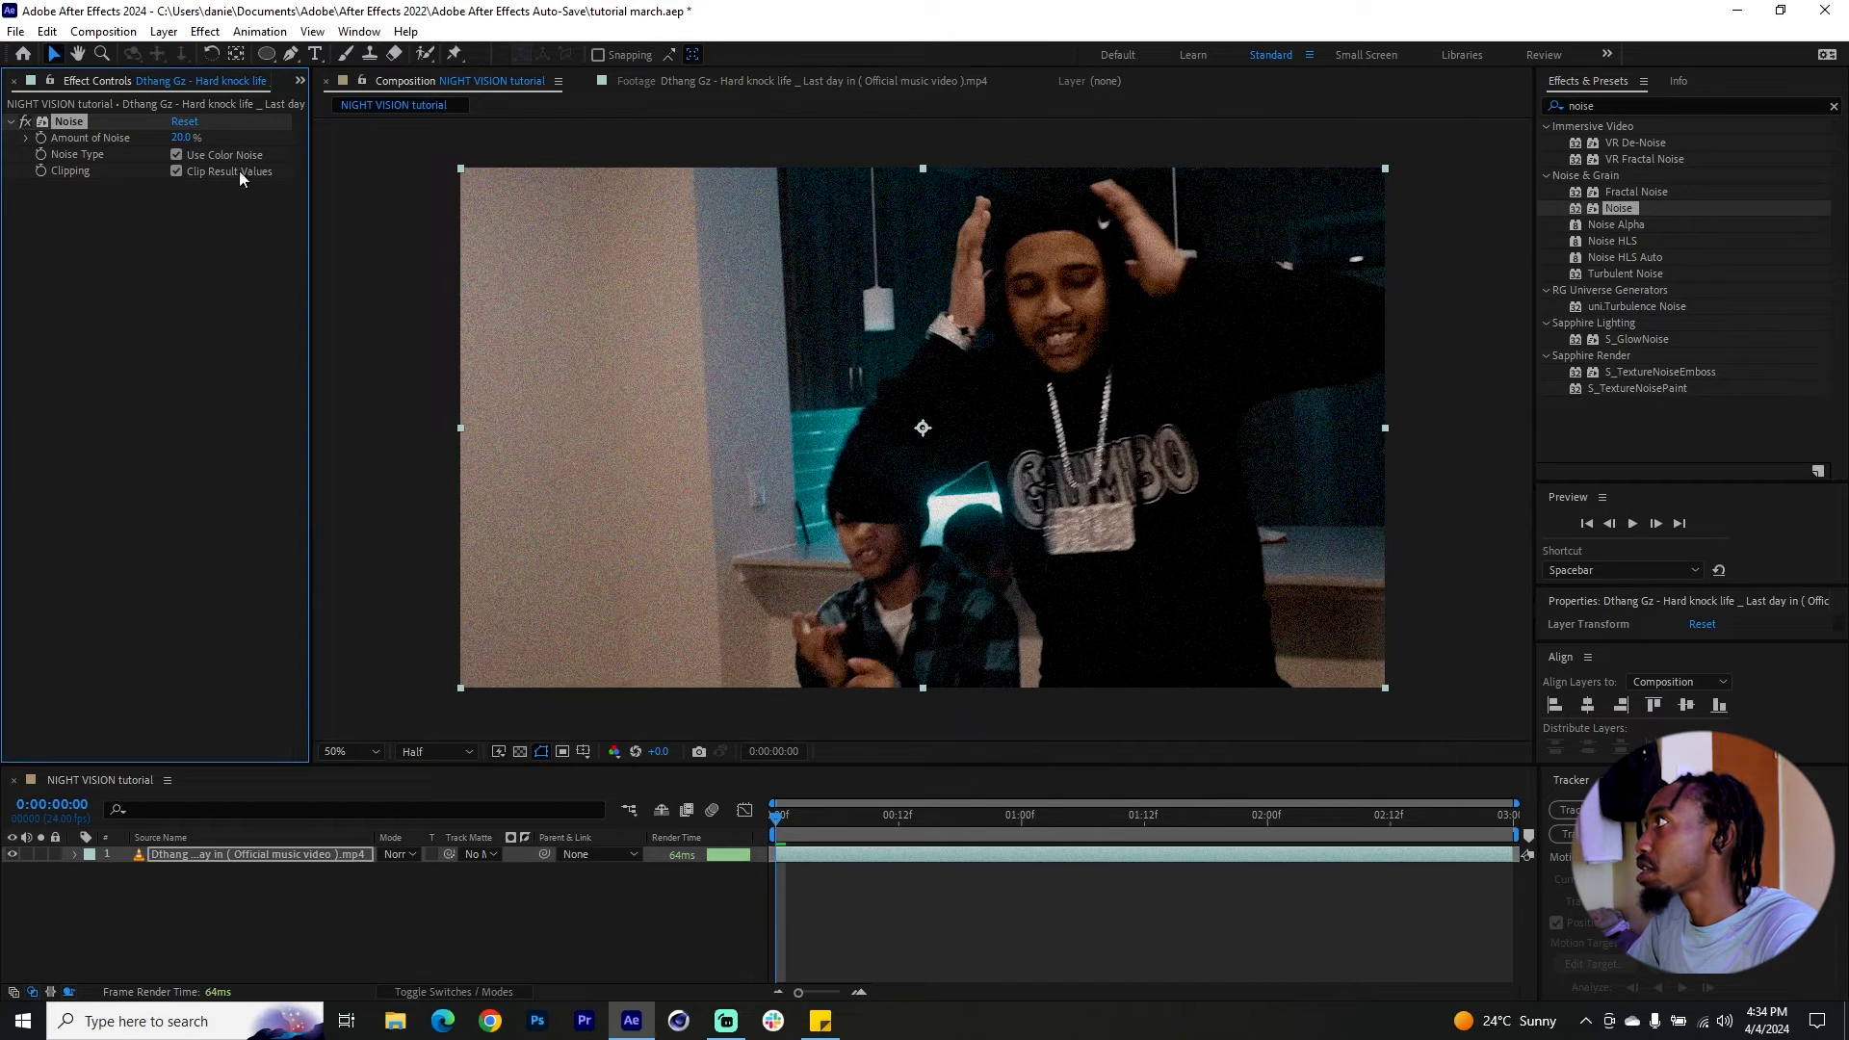
Step: Add the S_ScanLines effect below Noise on the clip and set Lines Frequency to 200
left_click(1640, 104)
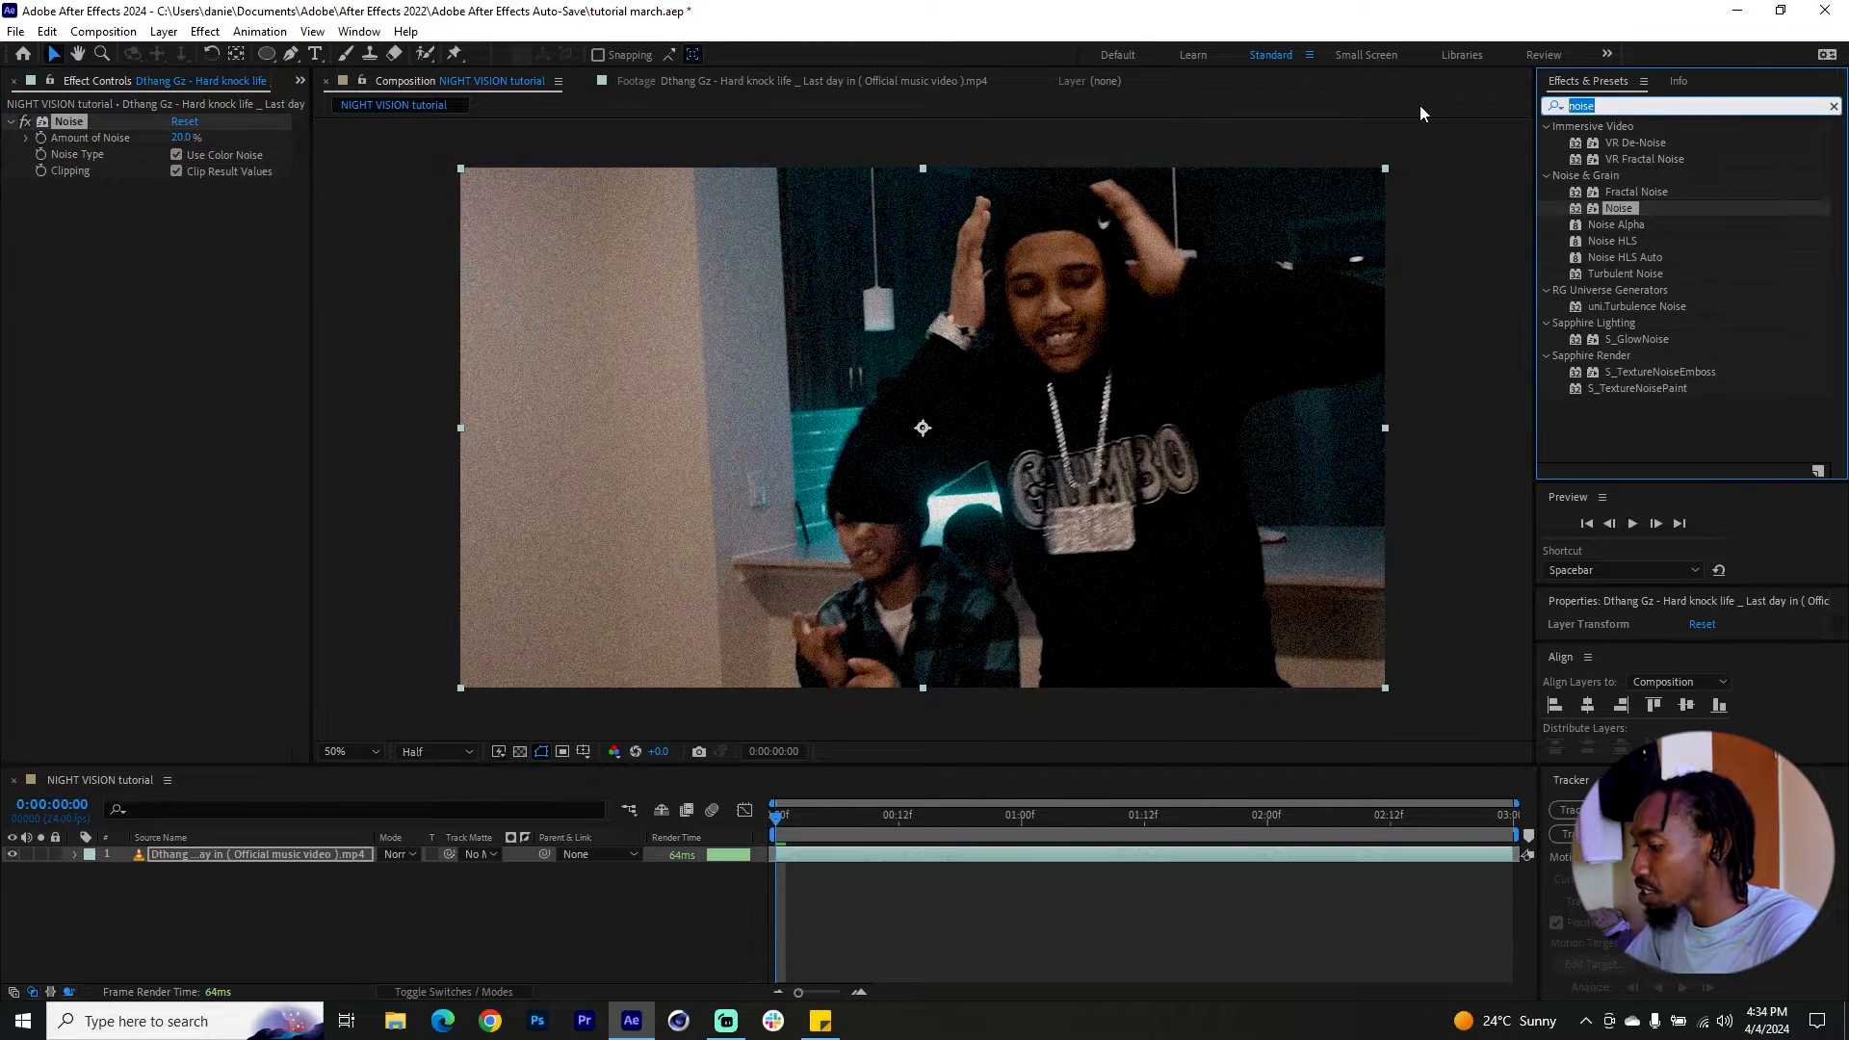
type("scan")
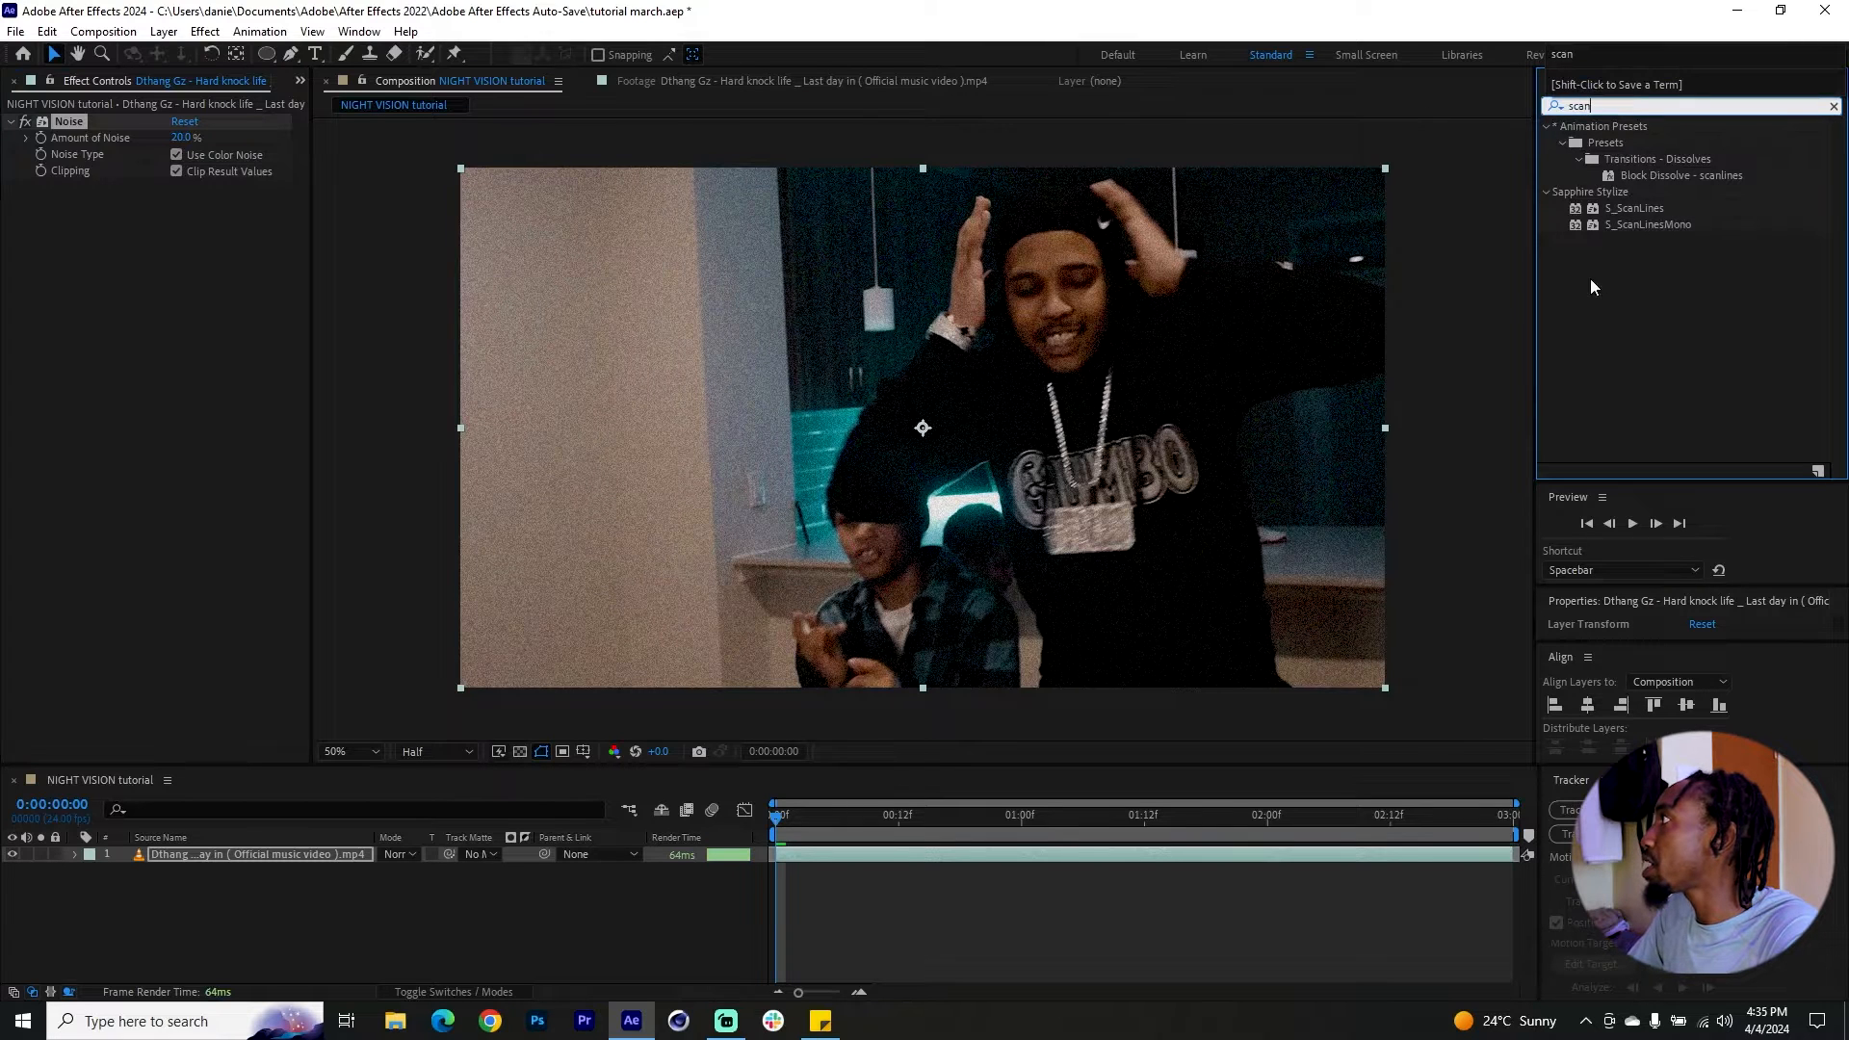
left_click_drag(1642, 217, 173, 214)
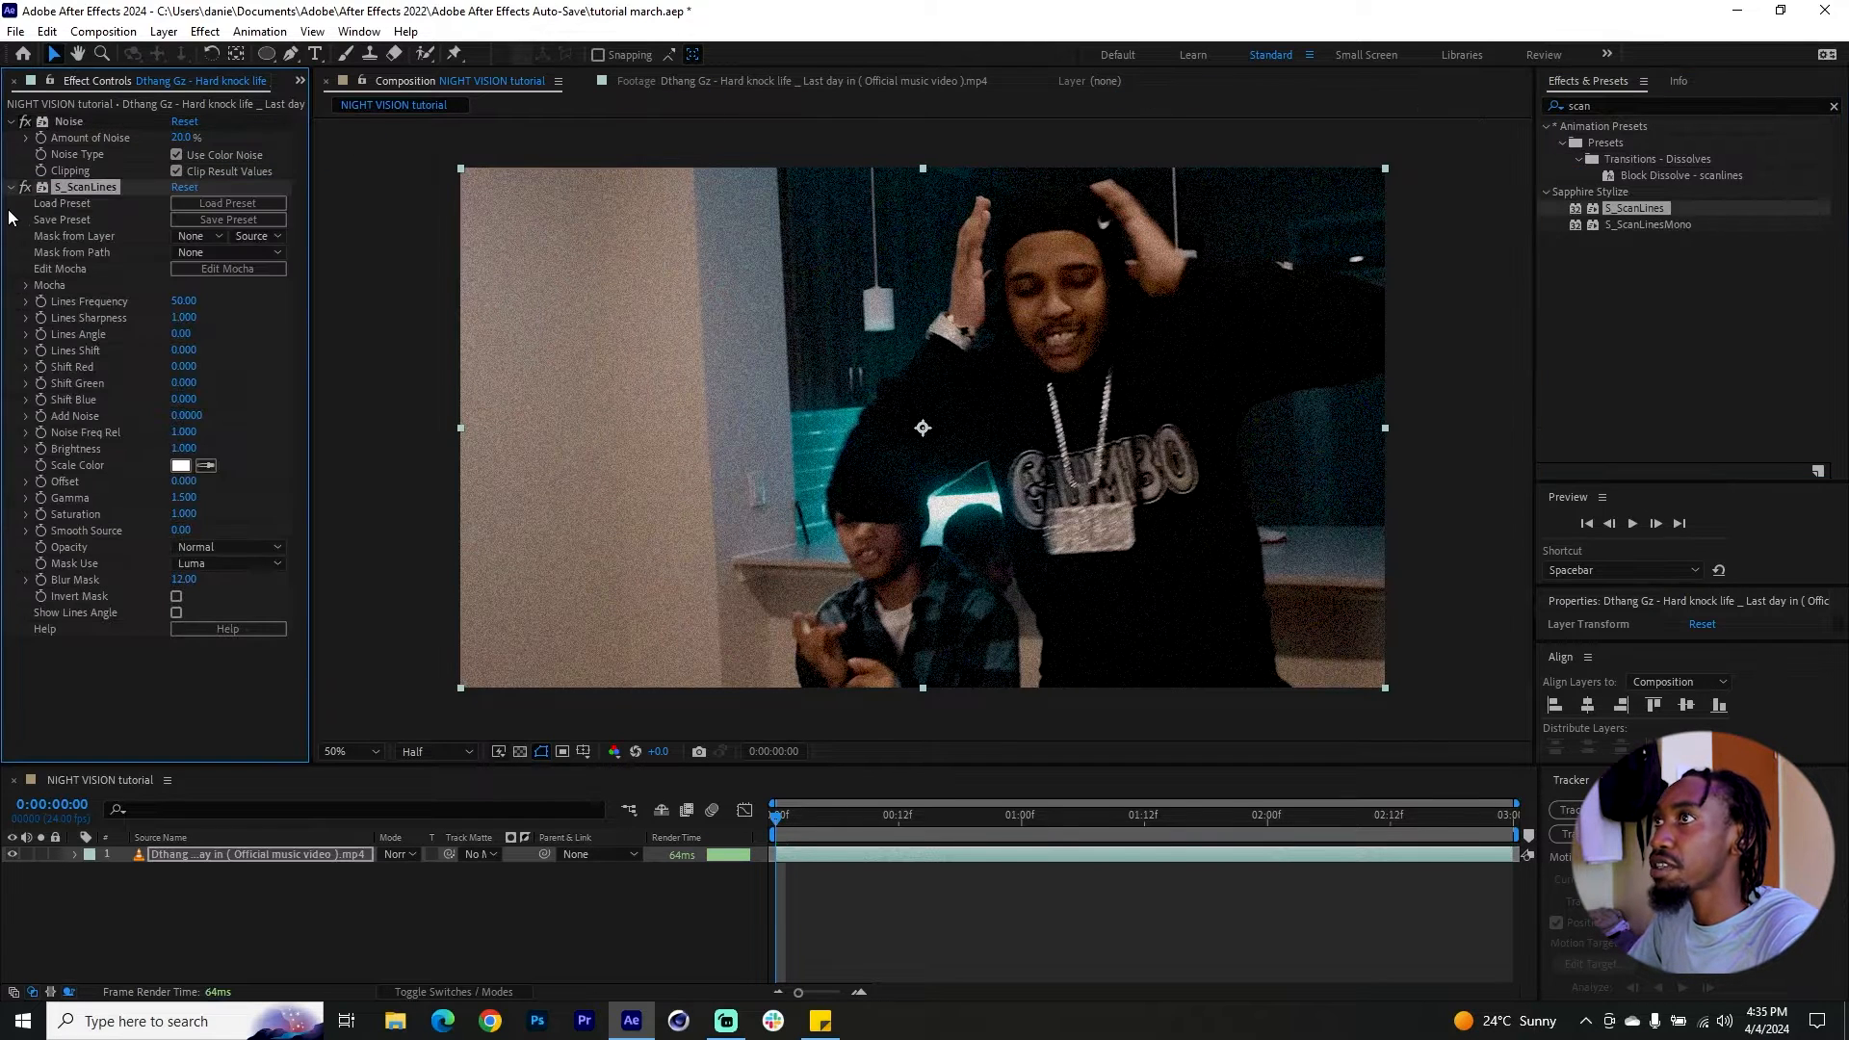
left_click_drag(185, 303, 191, 297)
left_click(190, 295)
key("Return")
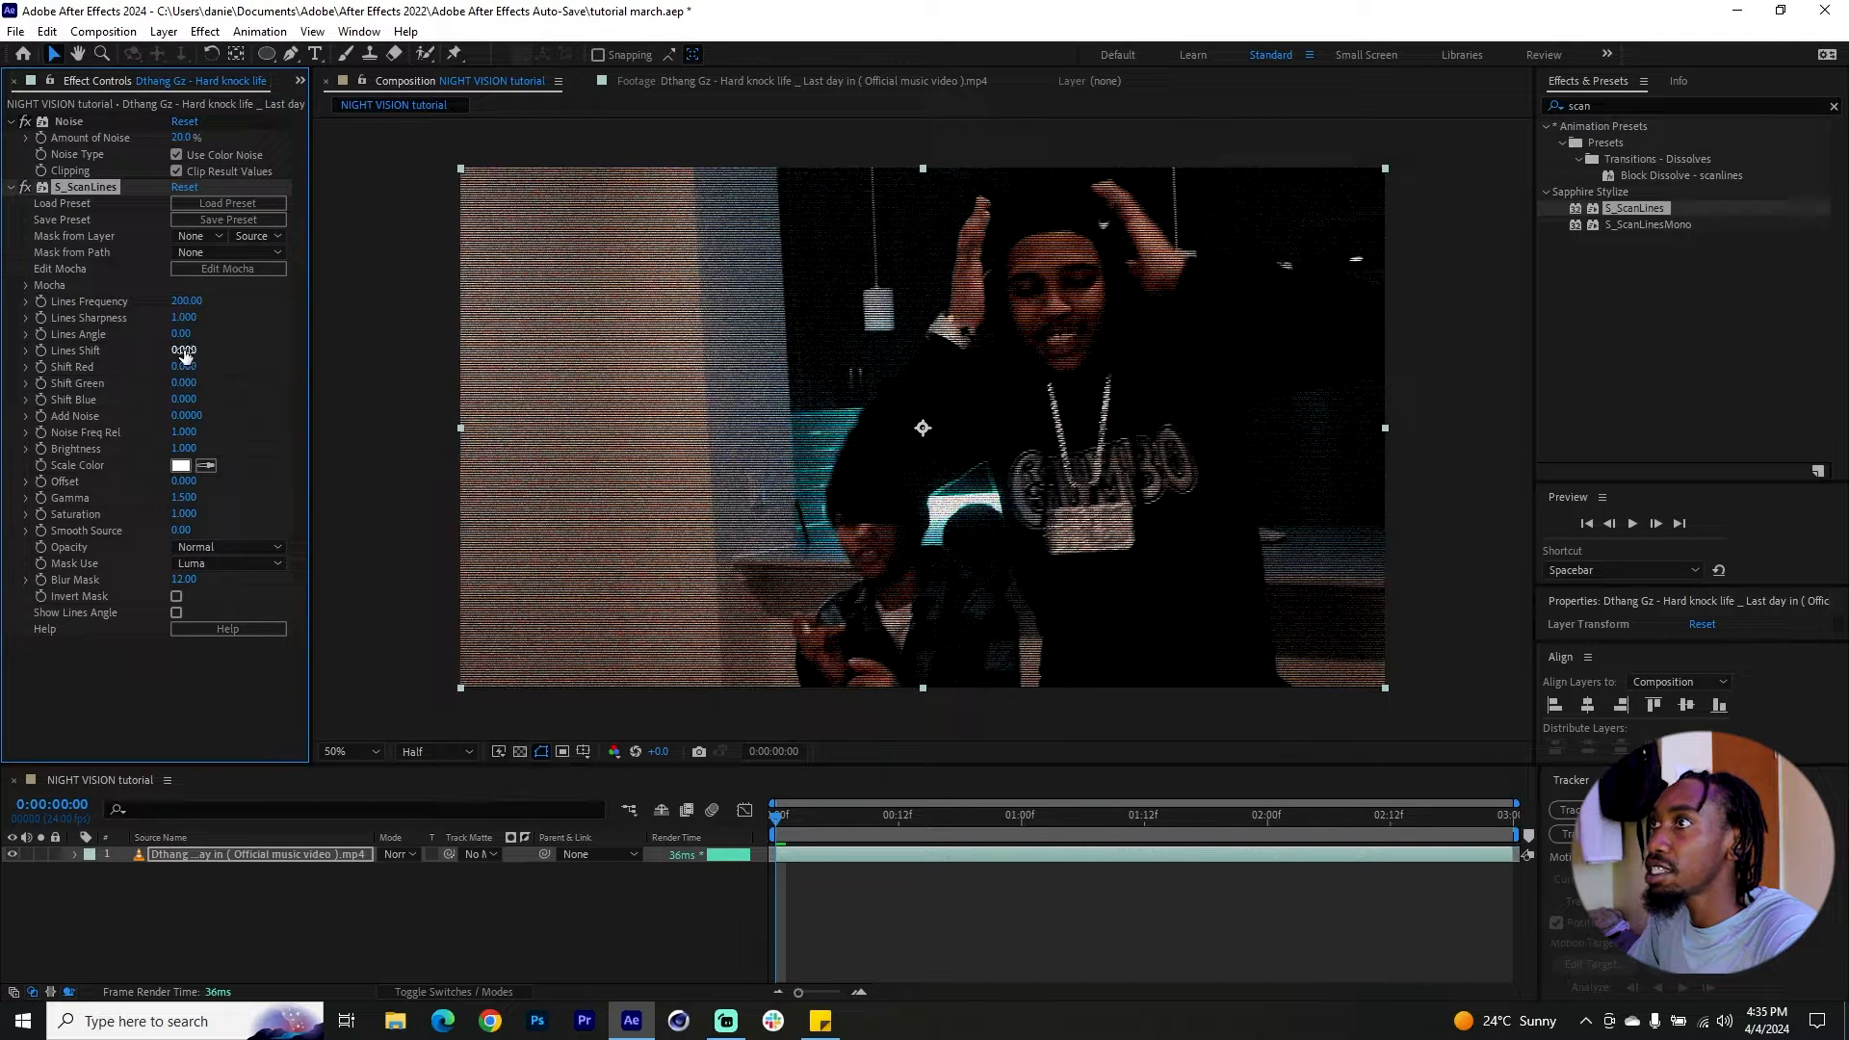
Step: Set the scan lines' Lines Shift to about 1.43 and compare the clip with and without the effect
left_click_drag(183, 350, 302, 341)
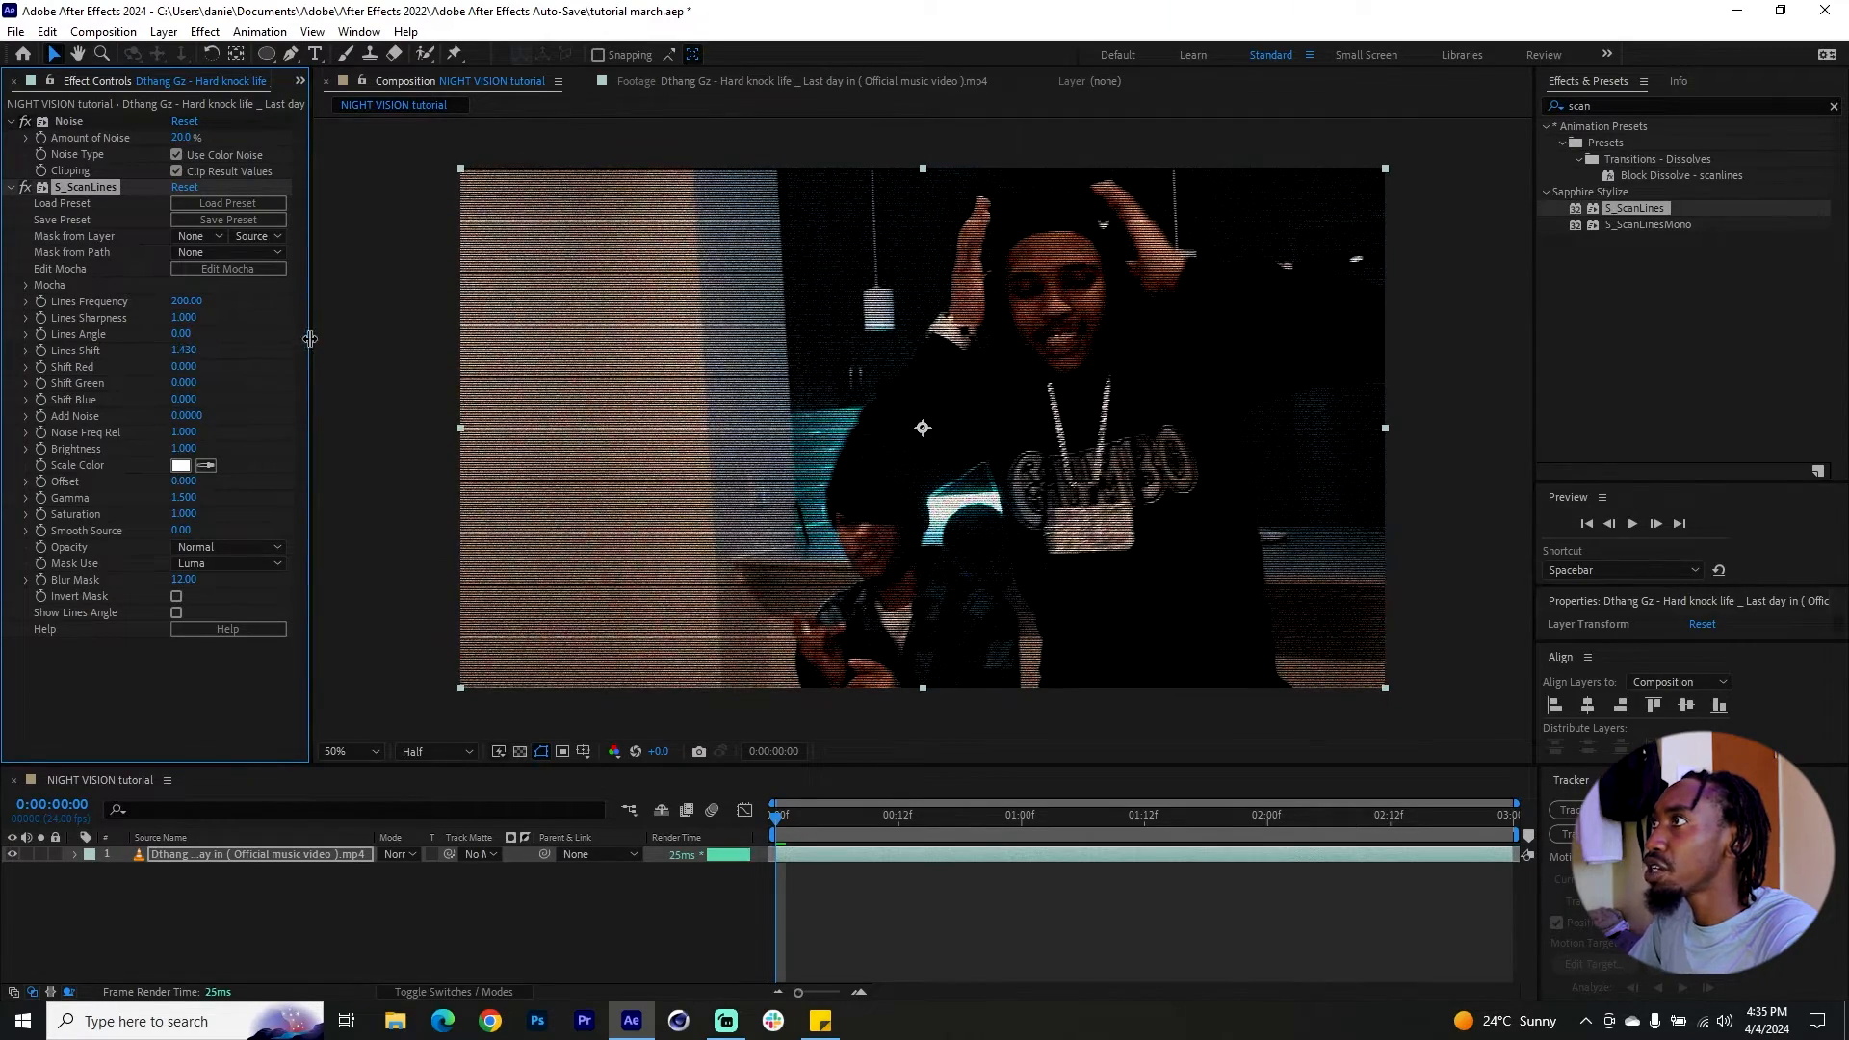
left_click(25, 183)
left_click(25, 187)
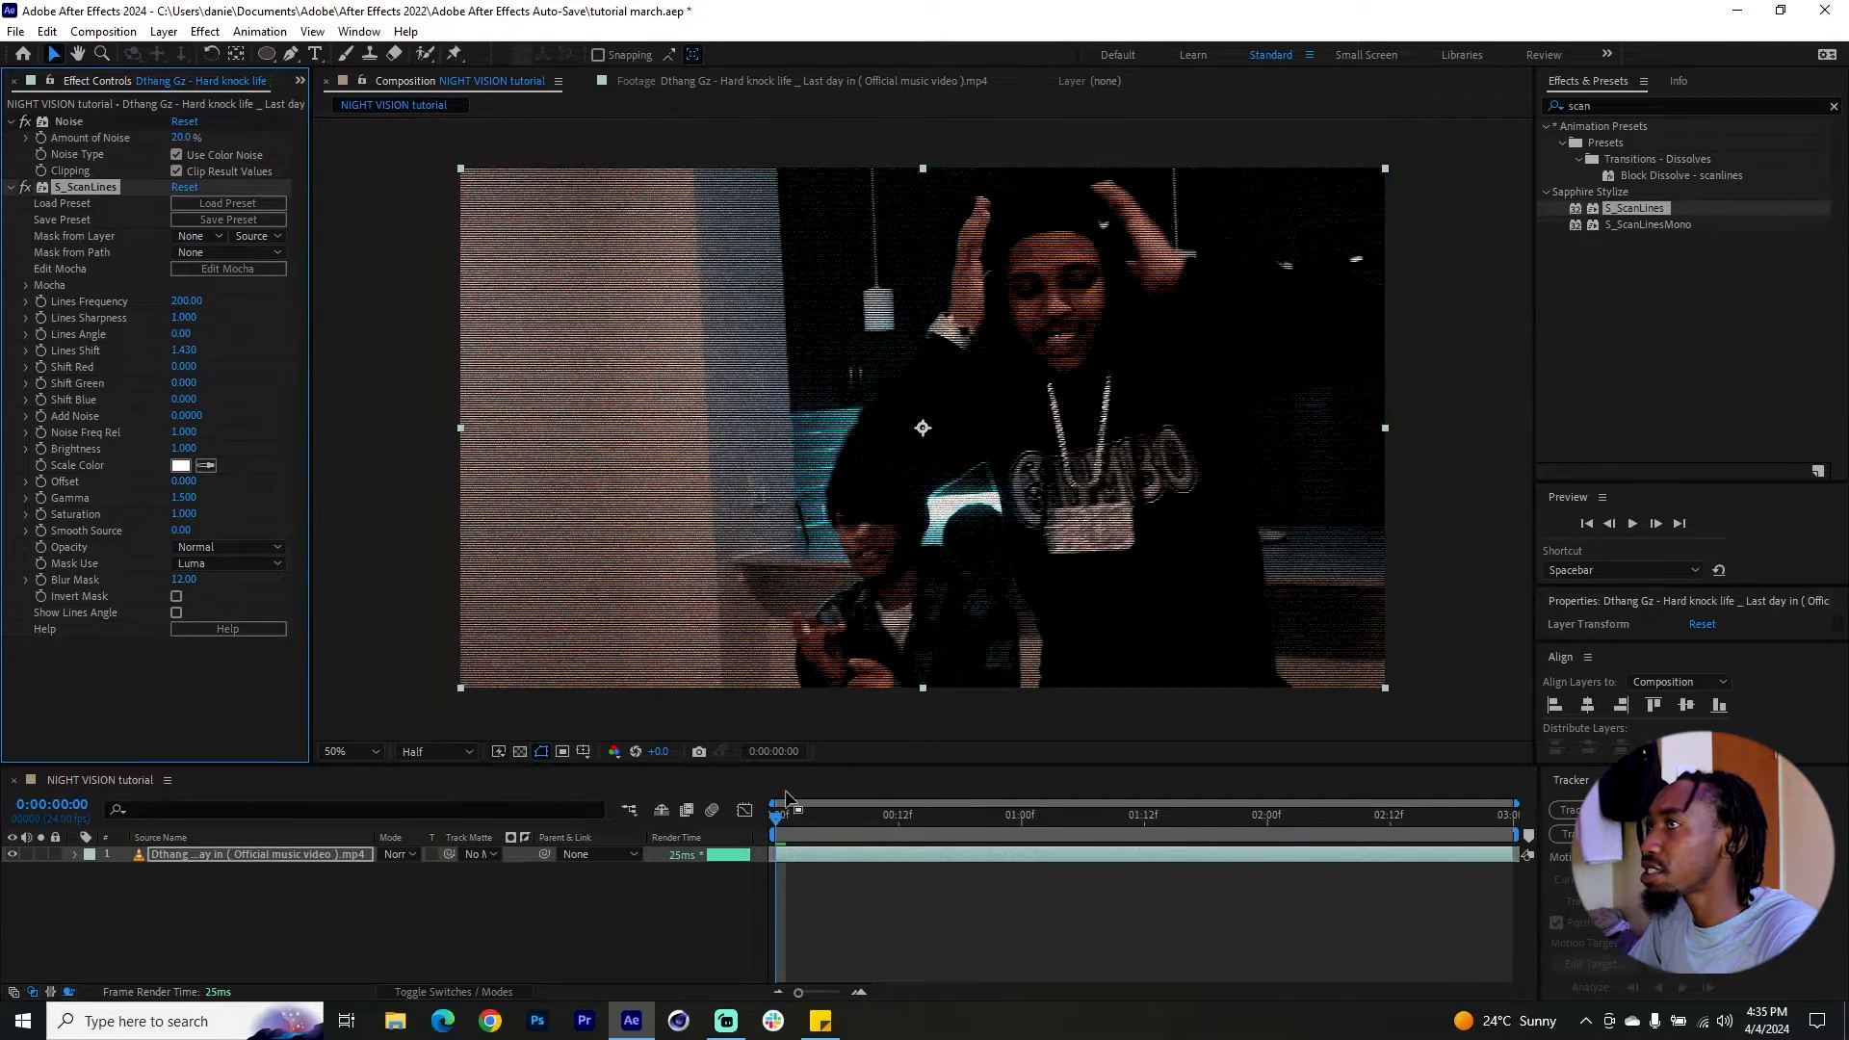
mouse_move(838, 817)
left_mouse_down()
mouse_move(890, 820)
mouse_move(858, 820)
left_mouse_up()
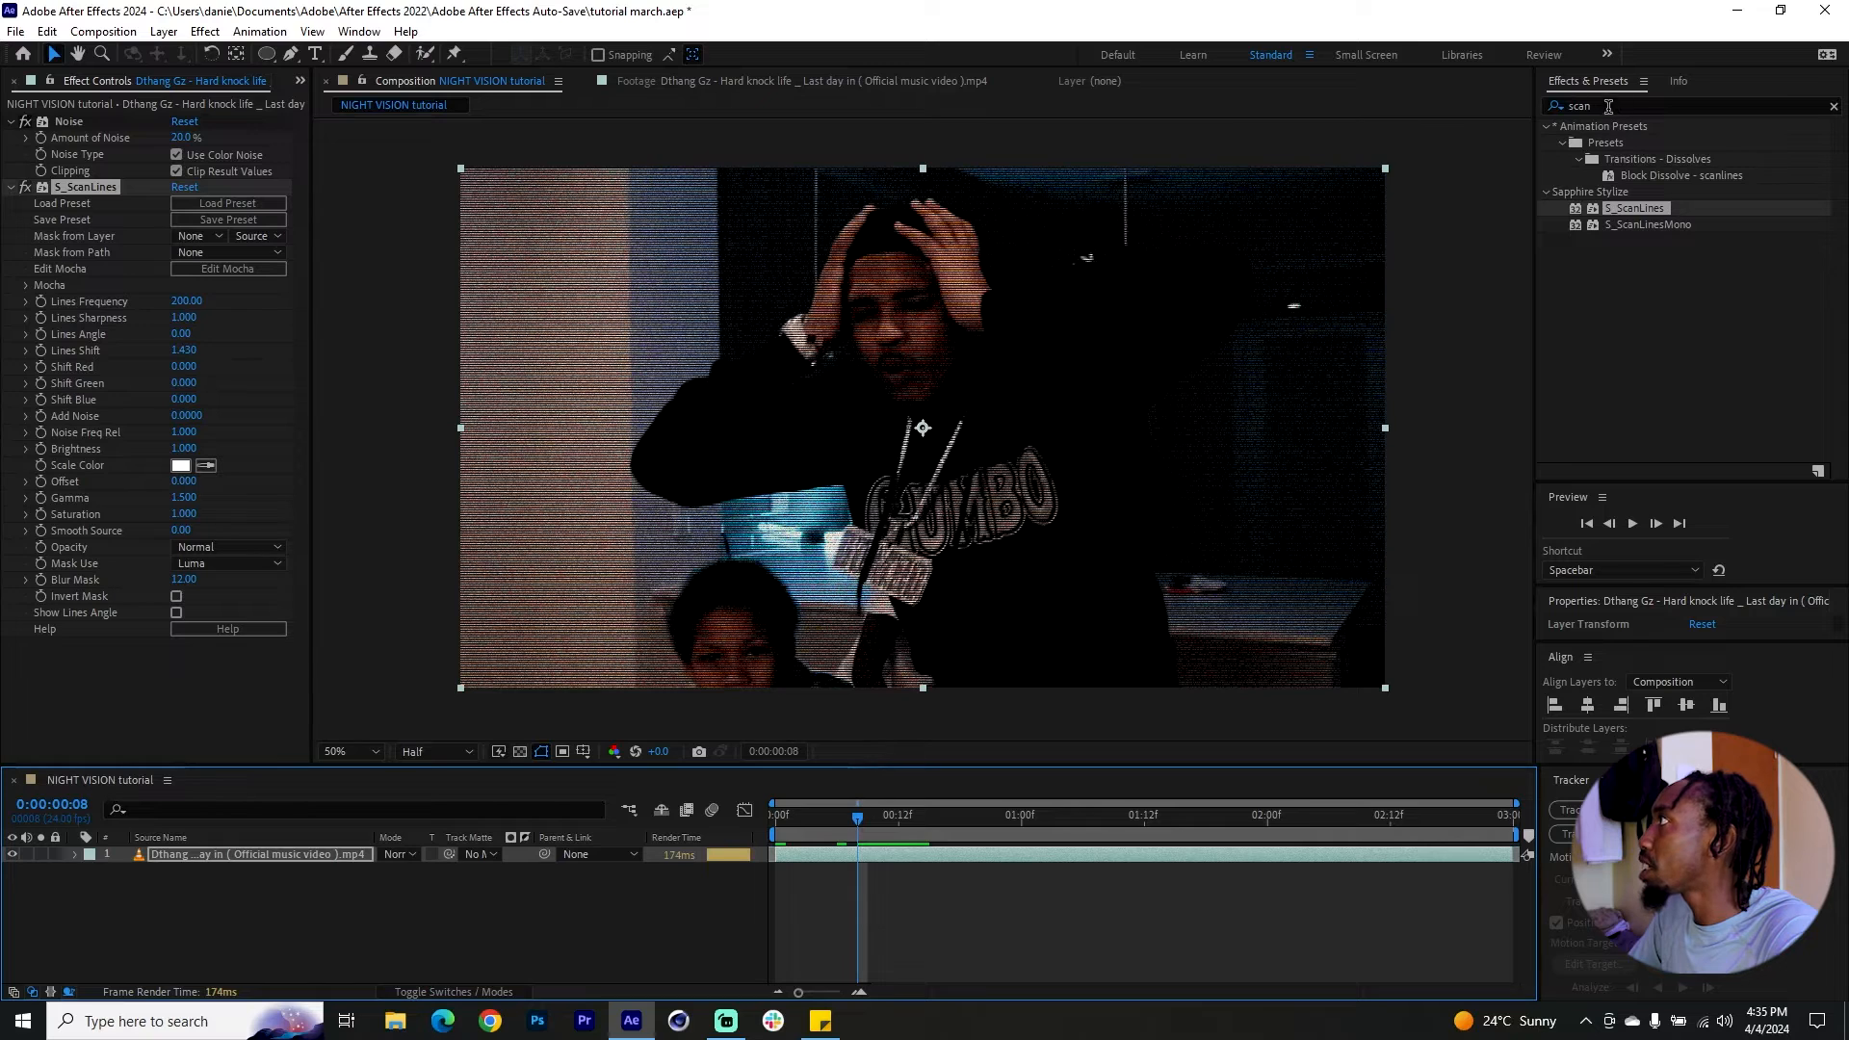
Step: Add the Tint effect below S_ScanLines and map black to a strong, slightly darkened green
double_click(1607, 107)
type("tint")
left_click_drag(202, 631, 203, 638)
left_click(181, 663)
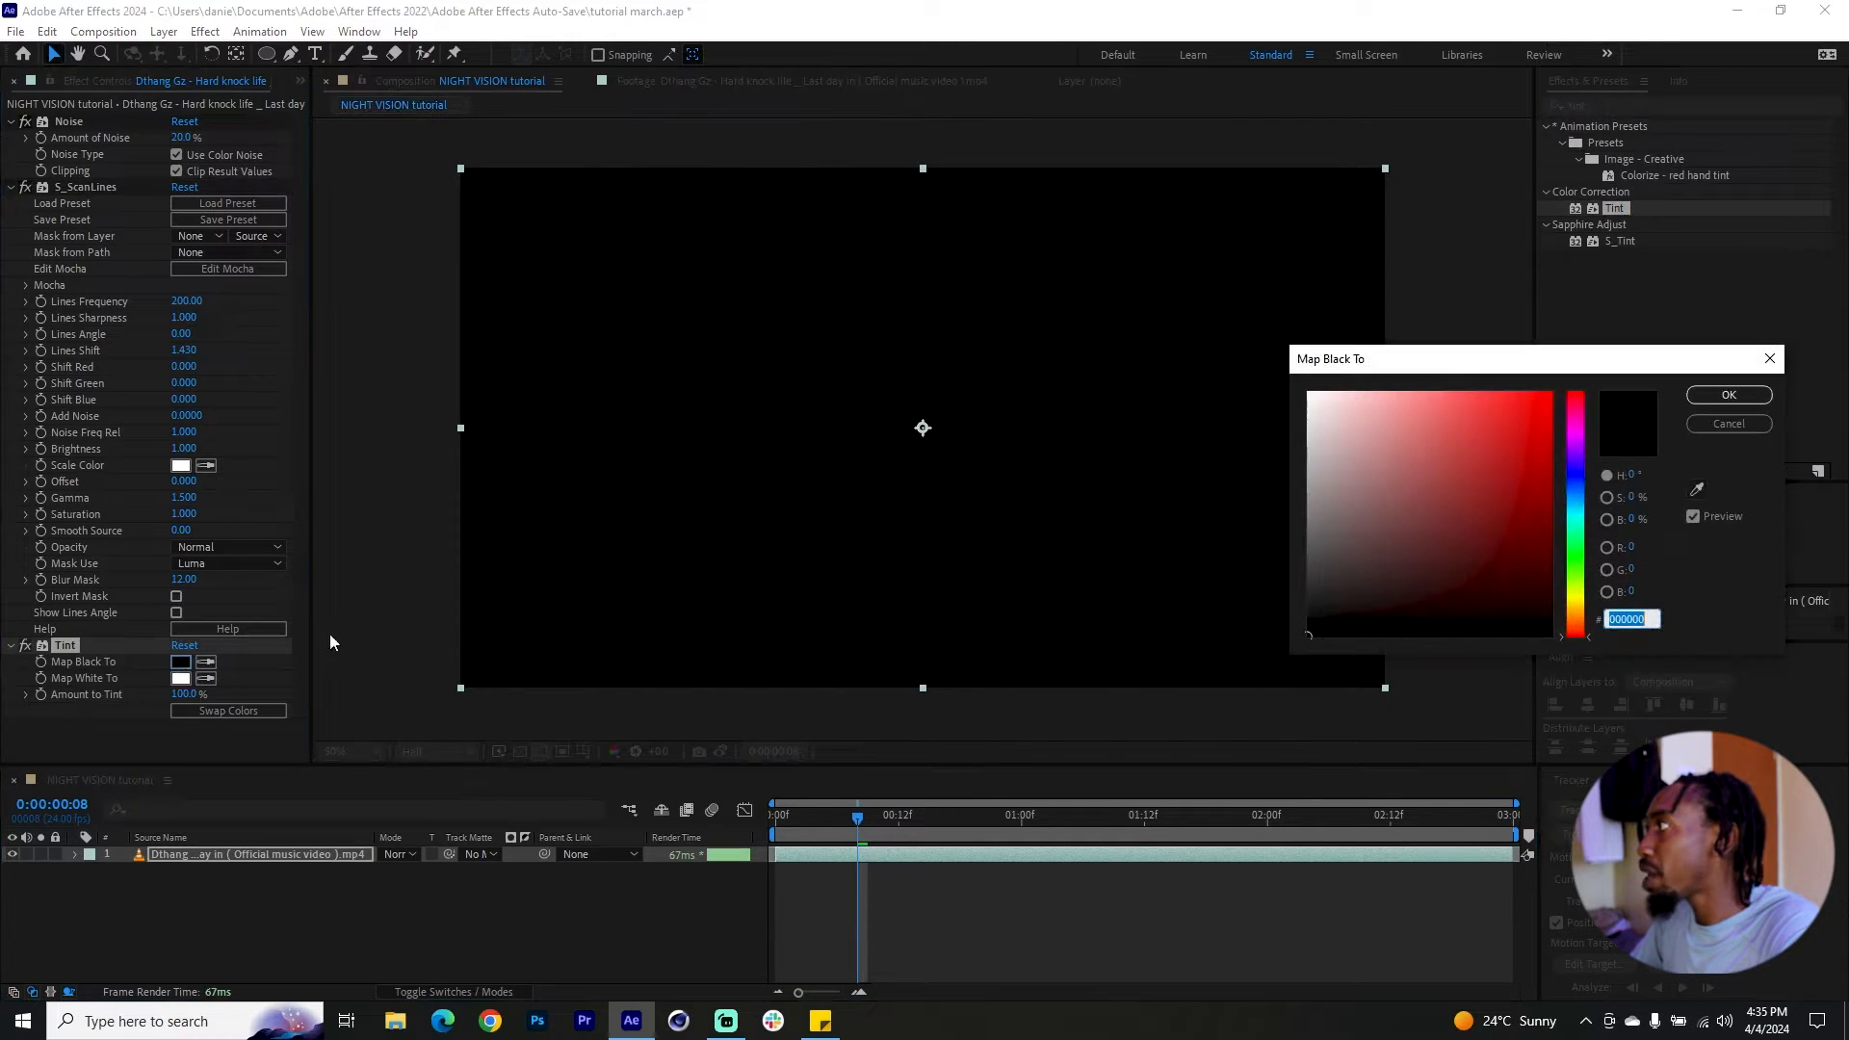
left_click(1577, 543)
left_click(1544, 391)
left_click_drag(1579, 553, 1581, 565)
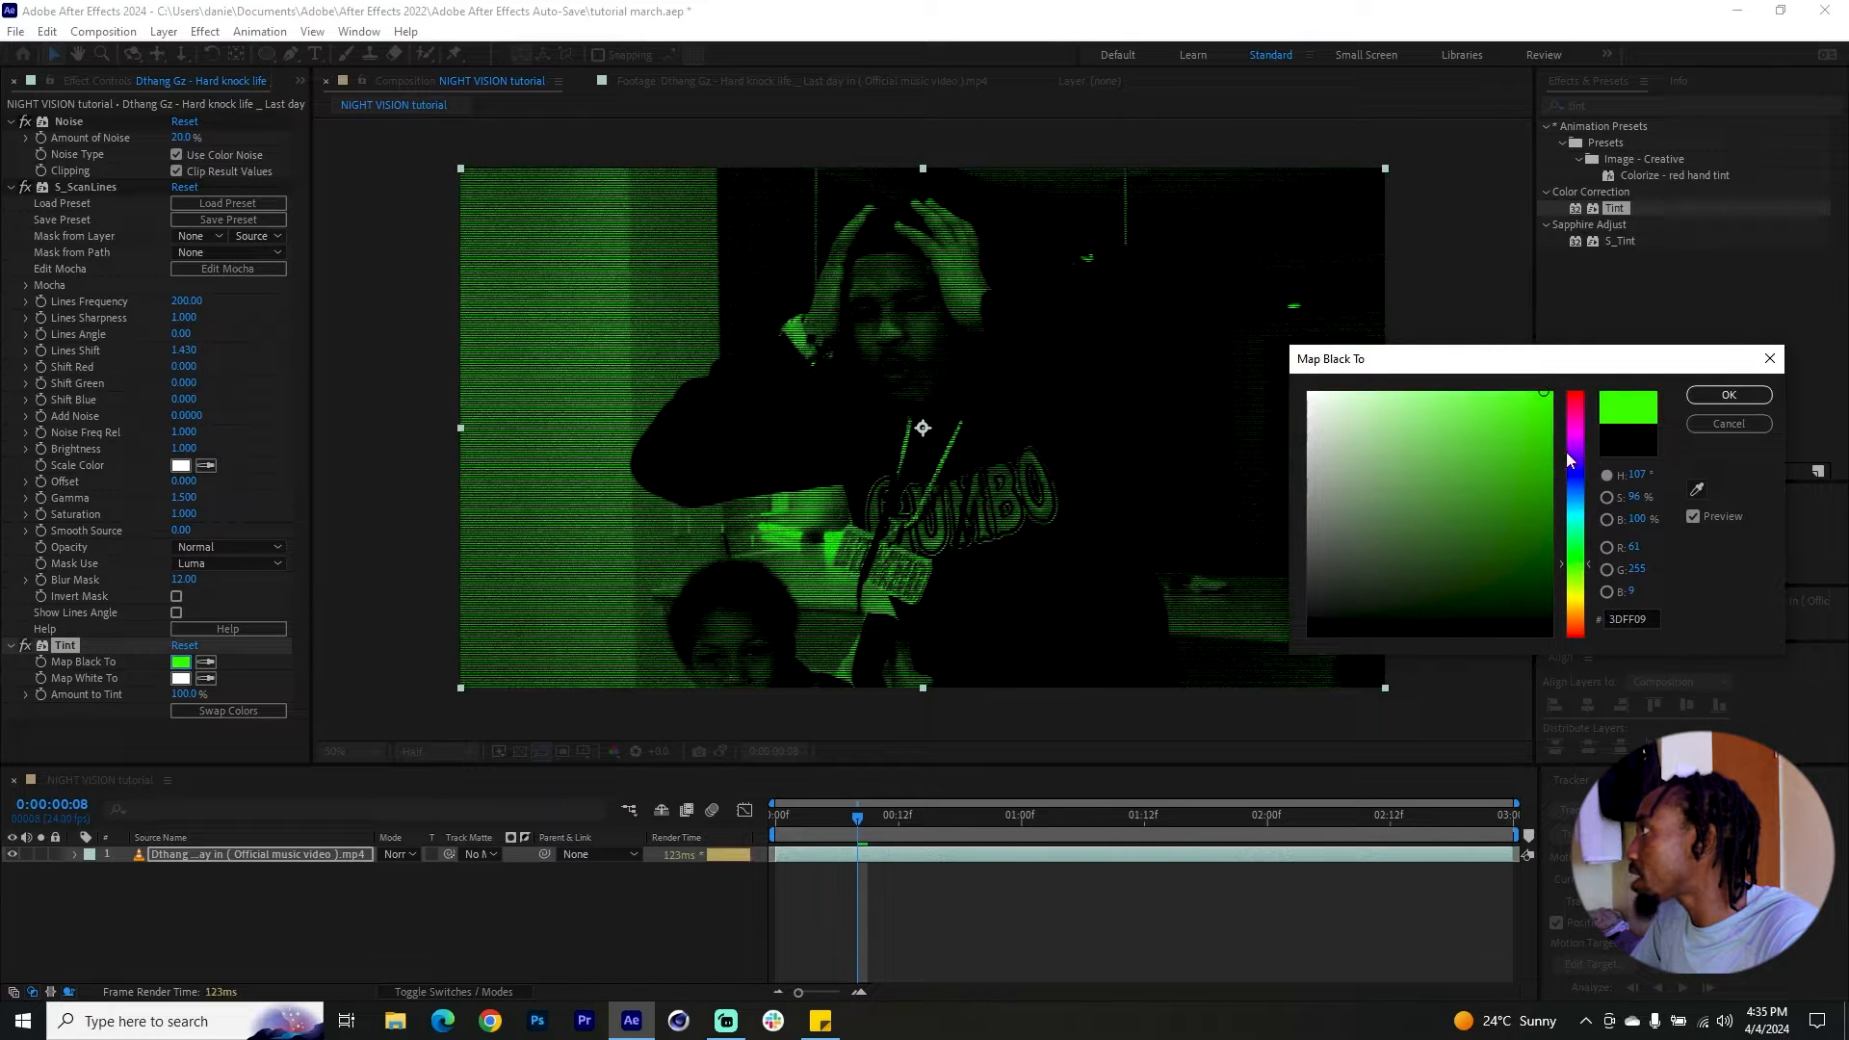
mouse_move(1543, 397)
left_mouse_down()
mouse_move(1546, 425)
mouse_move(1558, 377)
mouse_move(1547, 432)
left_mouse_up()
left_click(1729, 395)
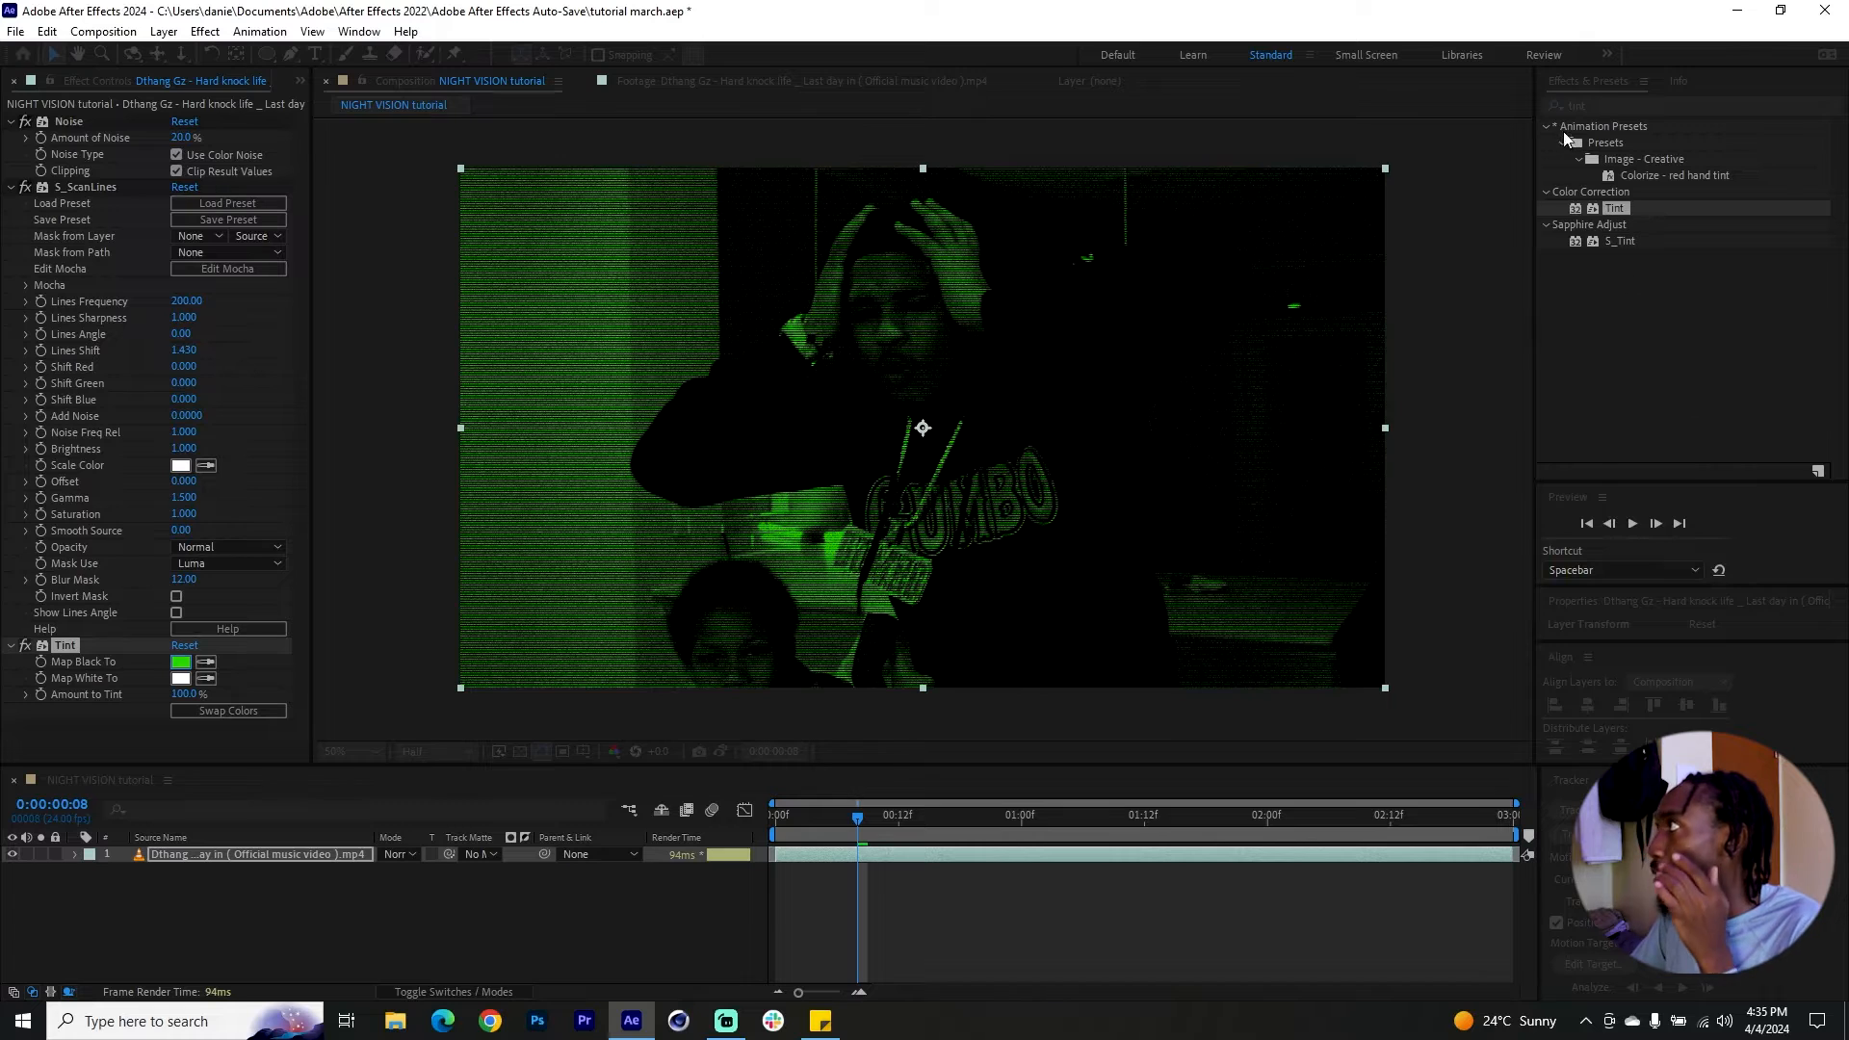
Step: Add Unsharp Mask below Tint with an Amount of 120 and a Radius of 7.4
double_click(1592, 106)
type("un")
key("BackSpace")
key("BackSpace")
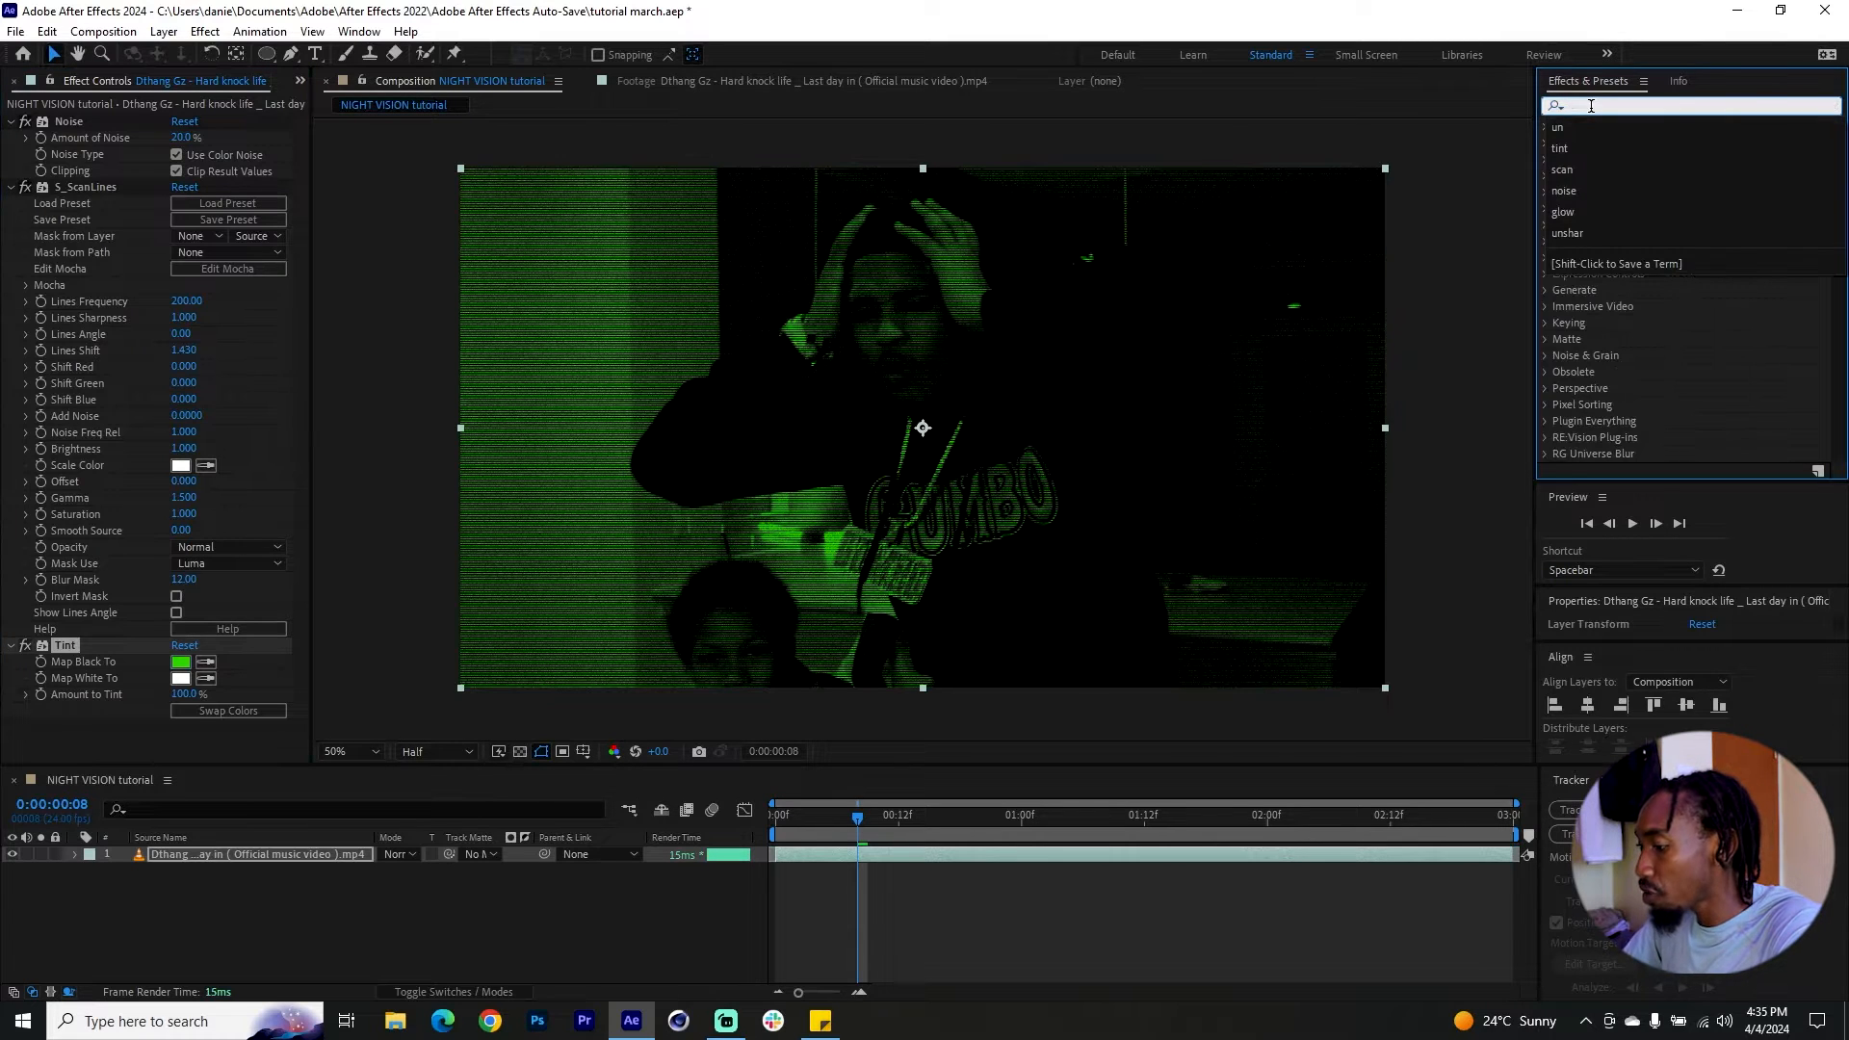
type("unsha")
left_click_drag(1622, 142, 143, 622)
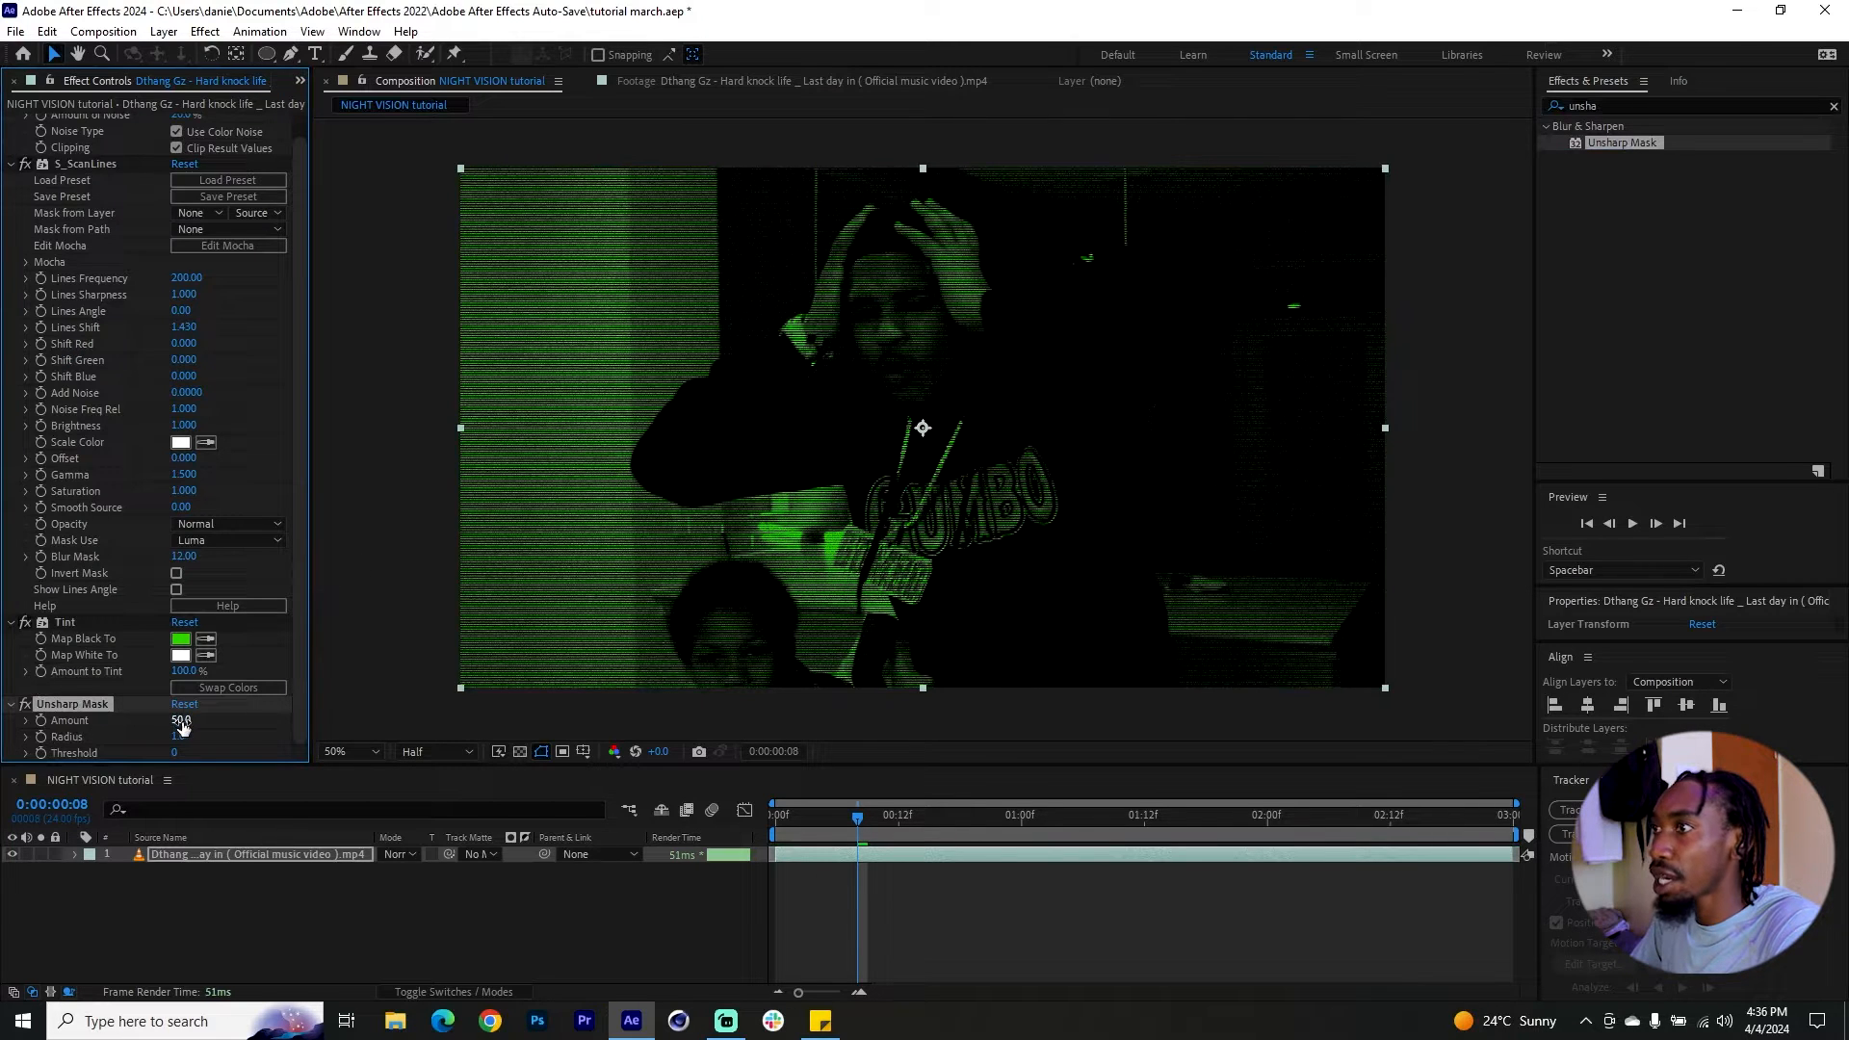
left_click_drag(183, 722, 237, 730)
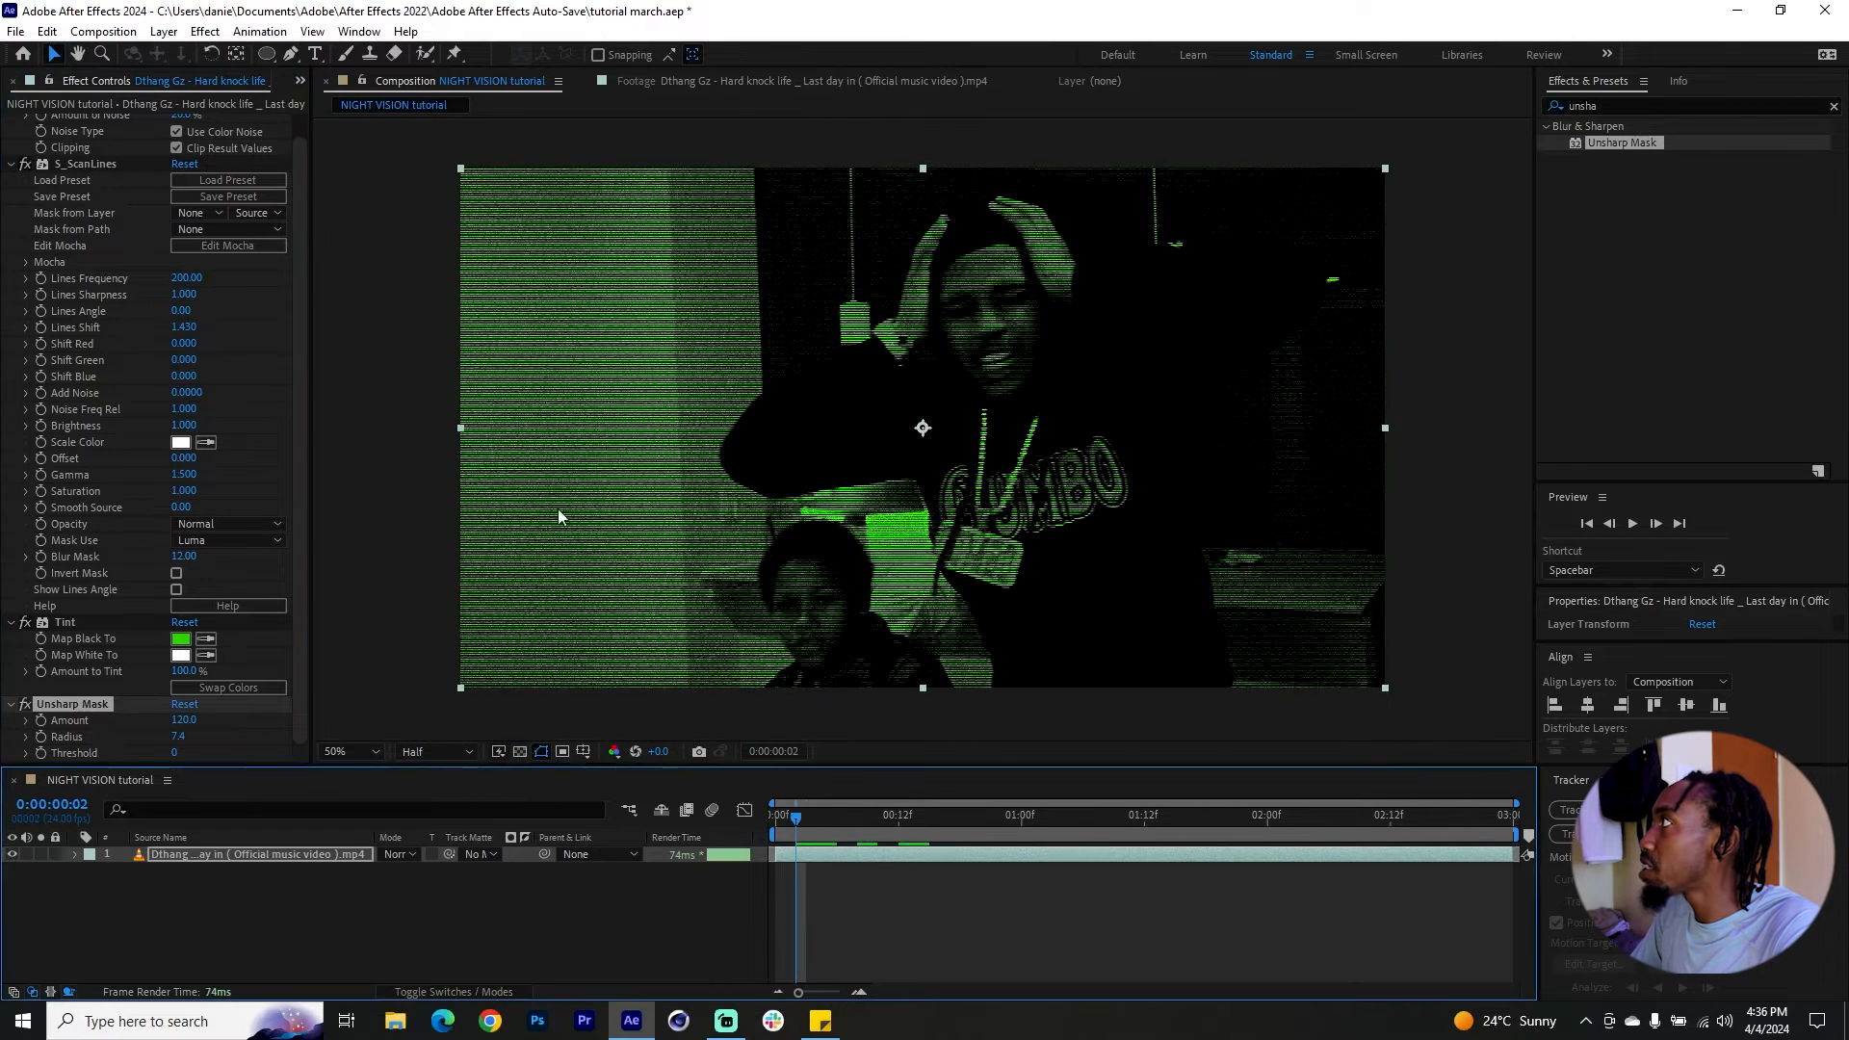
Step: Add the uni.Glow effect below Unsharp Mask and preview the green night vision look in the timeline
left_click_drag(1614, 106, 1478, 102)
type("glow")
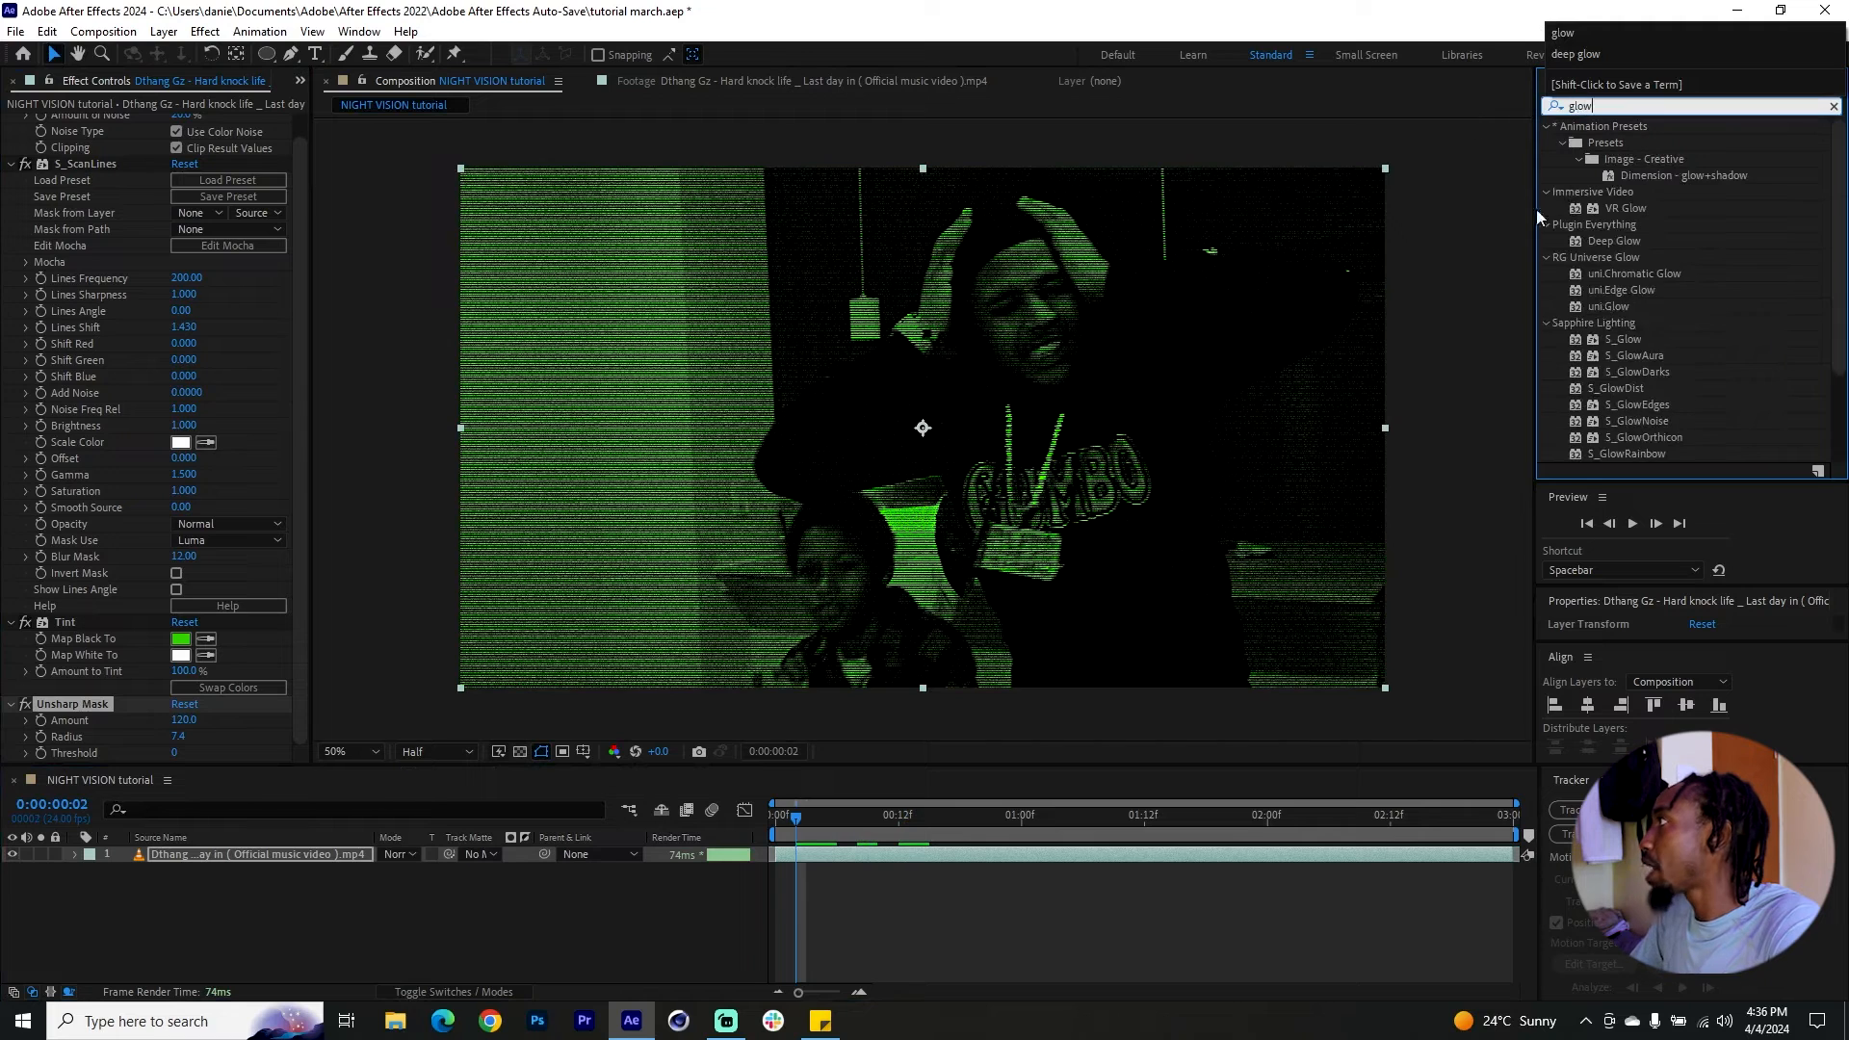
left_click_drag(1608, 306, 58, 742)
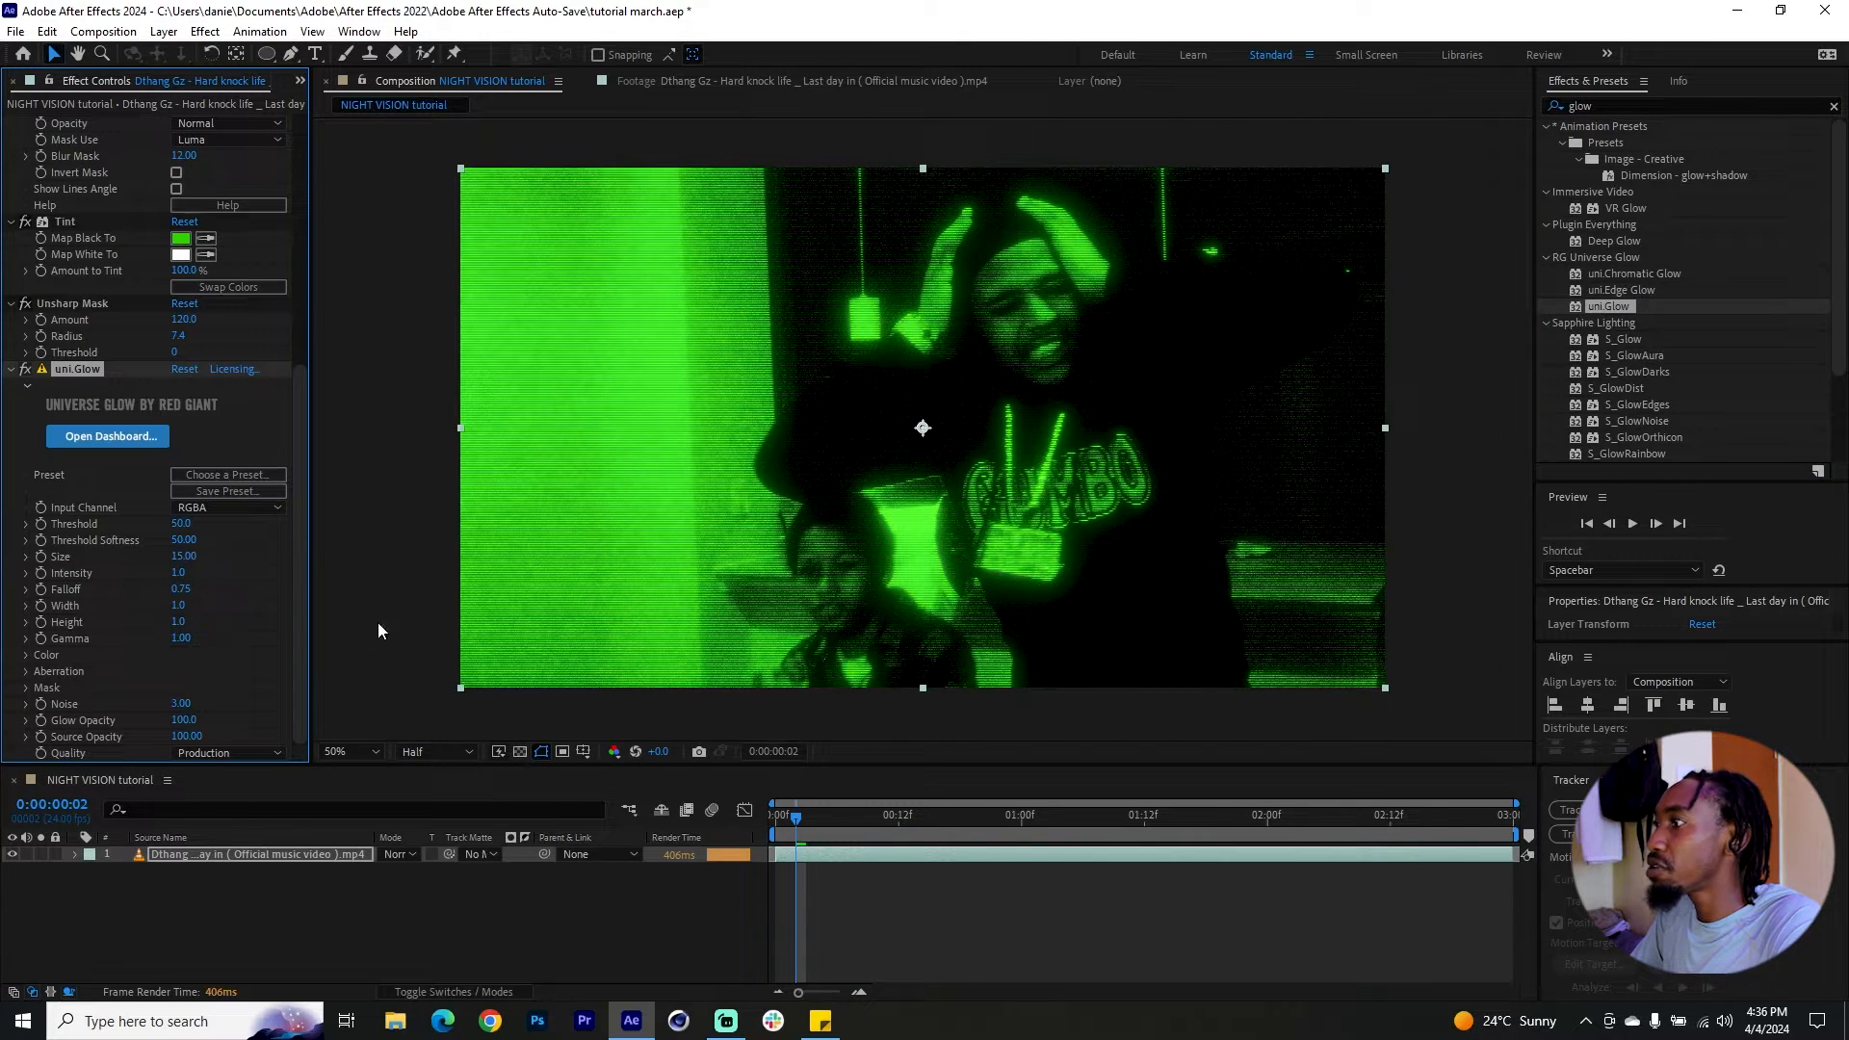
left_click_drag(805, 830, 978, 829)
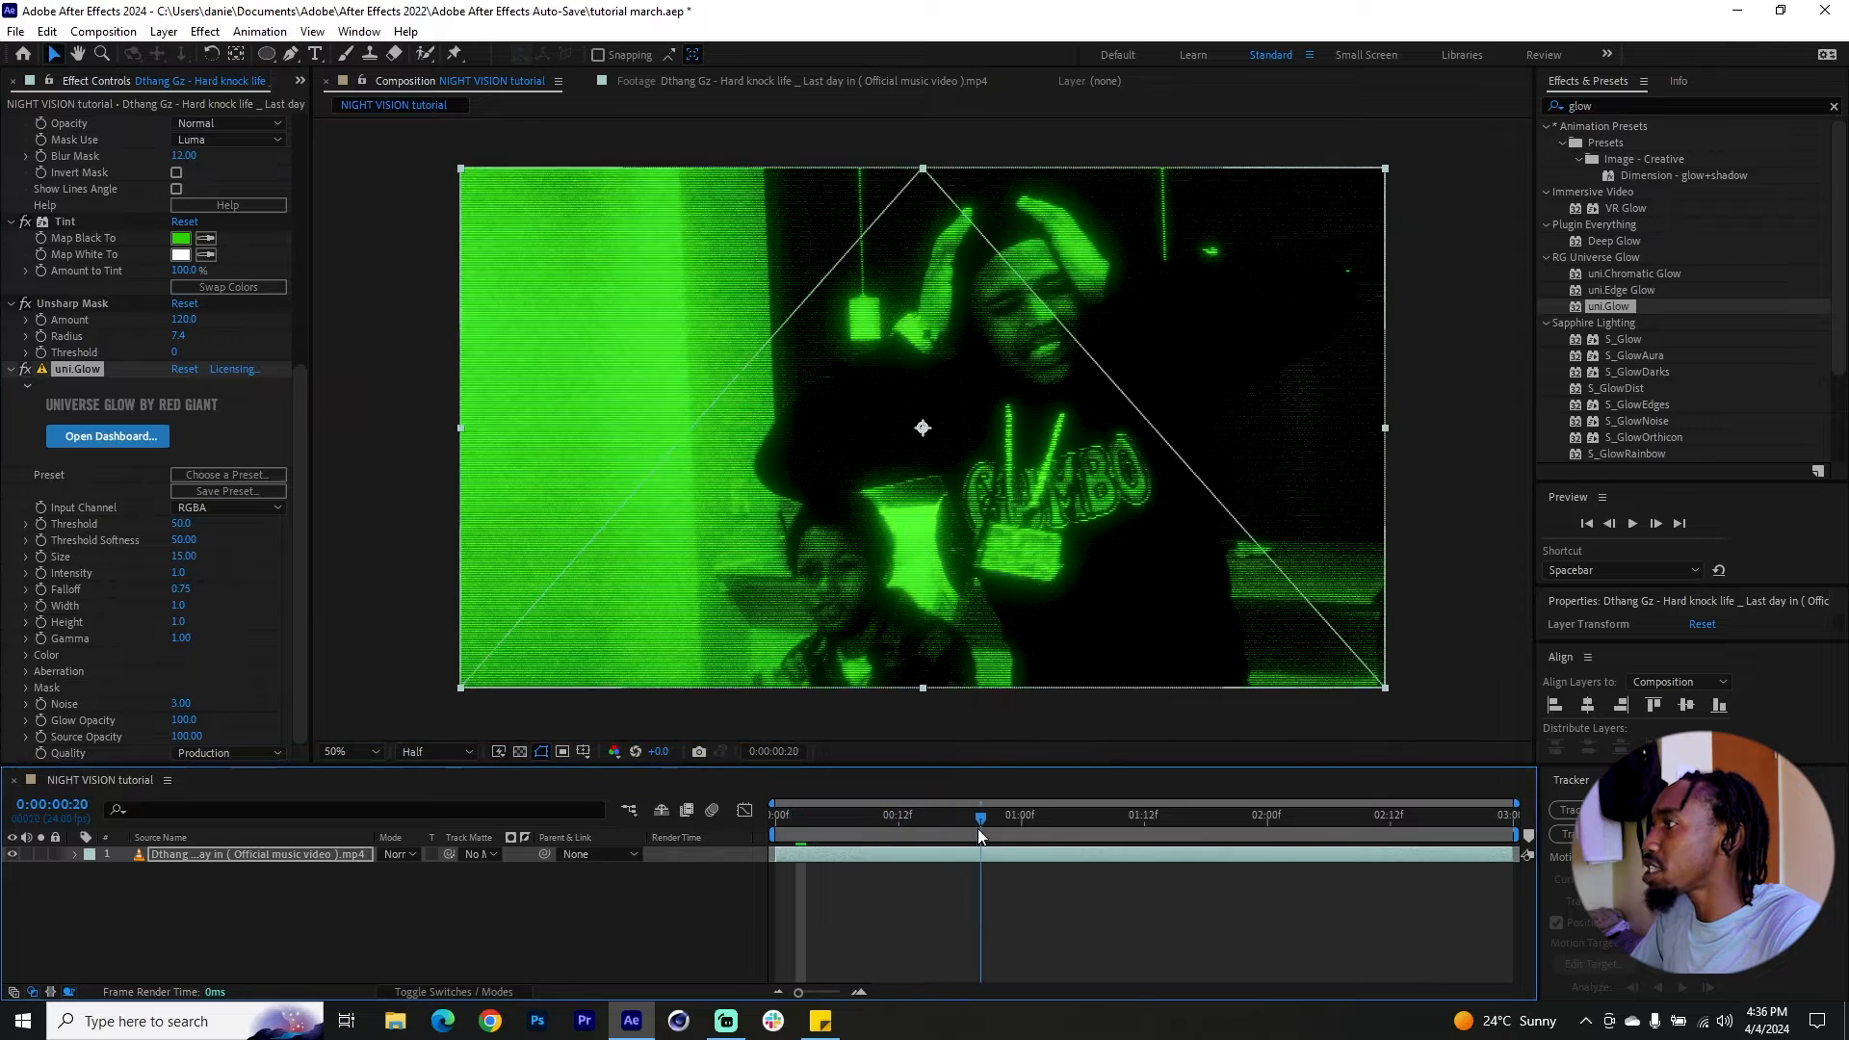
key("space")
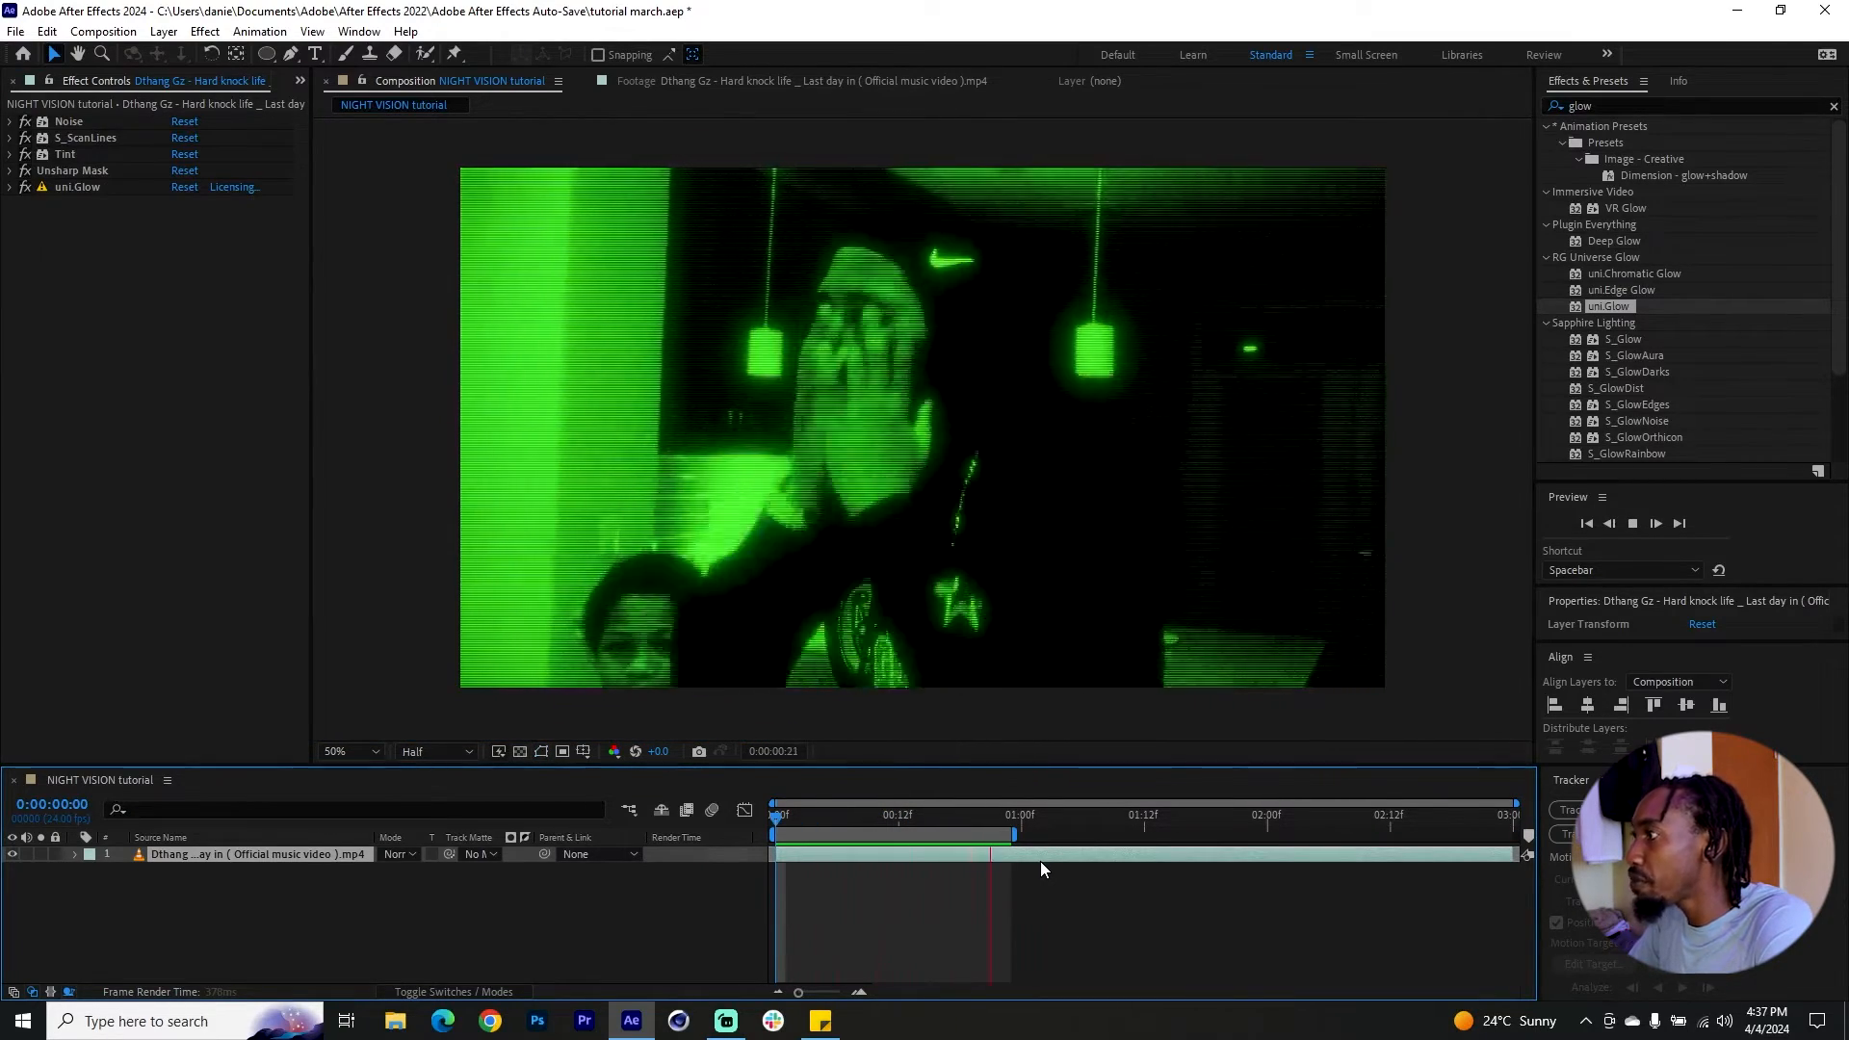
key("space")
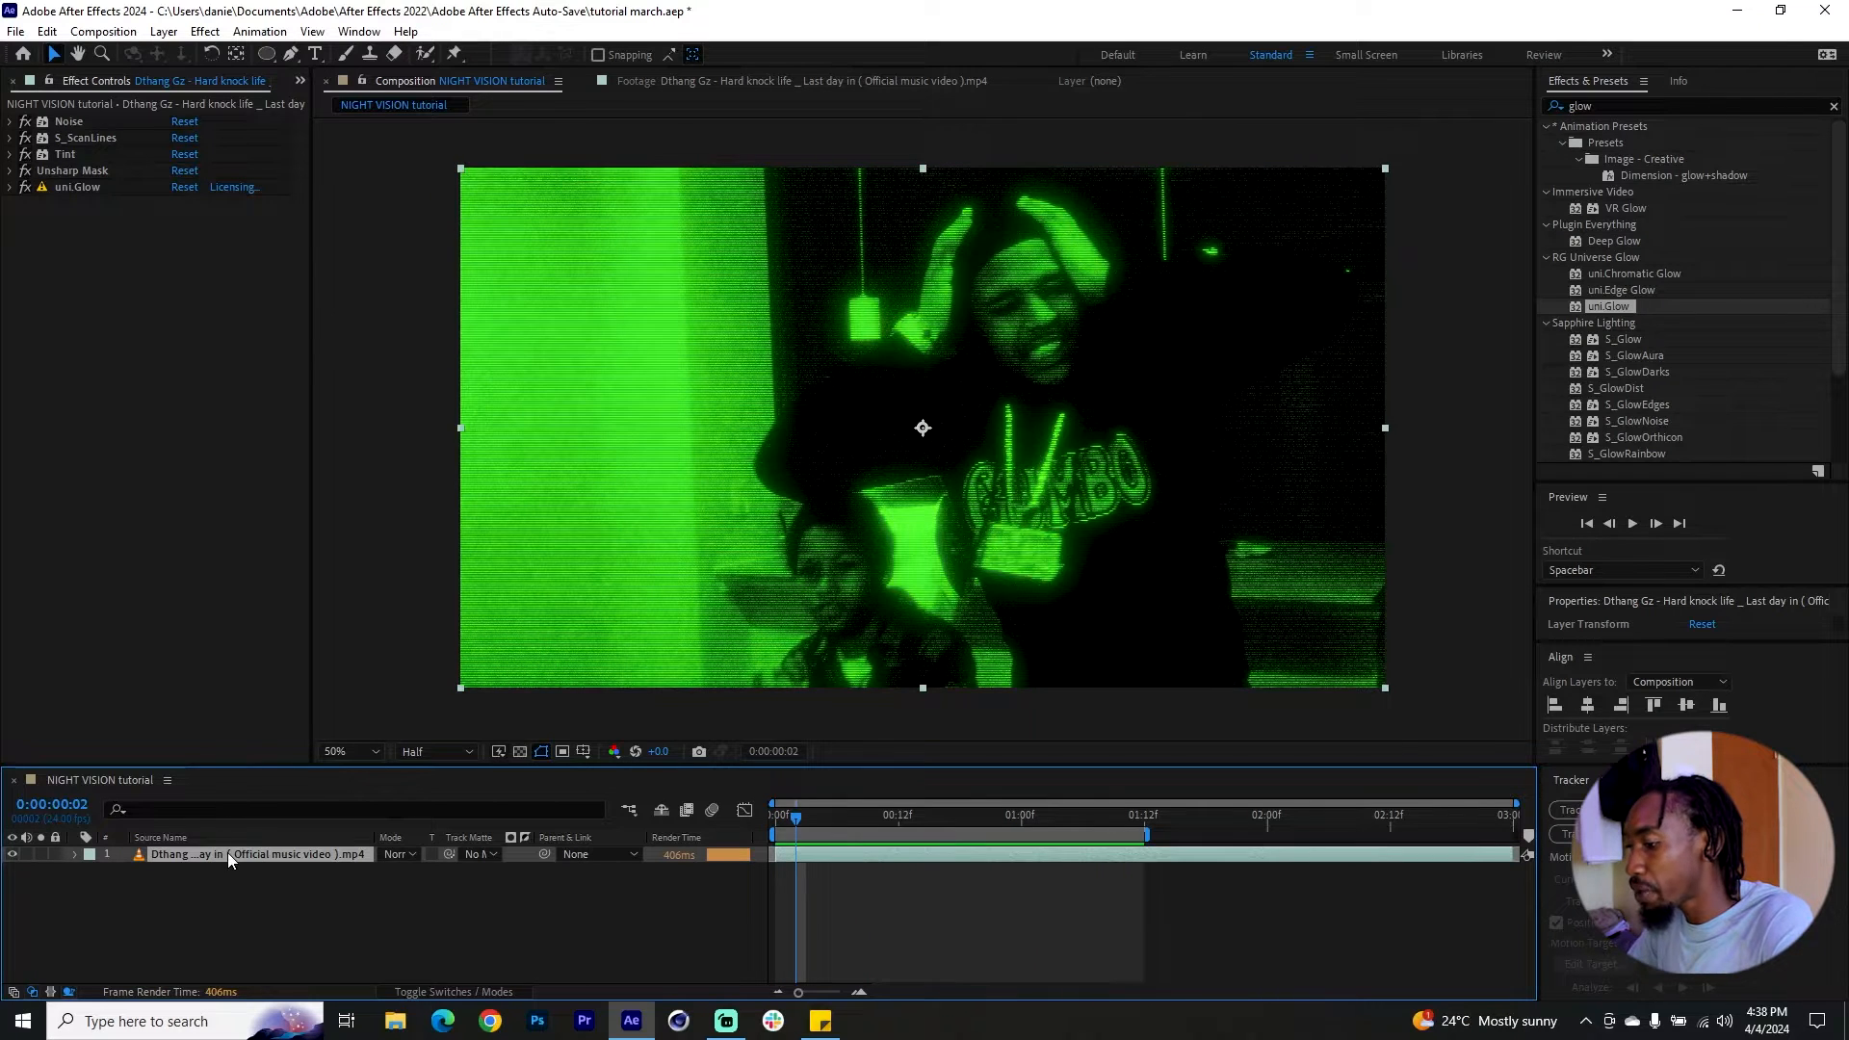
Step: Duplicate the clip layer and disable the Tint effect on the upper copy
key("ctrl+d")
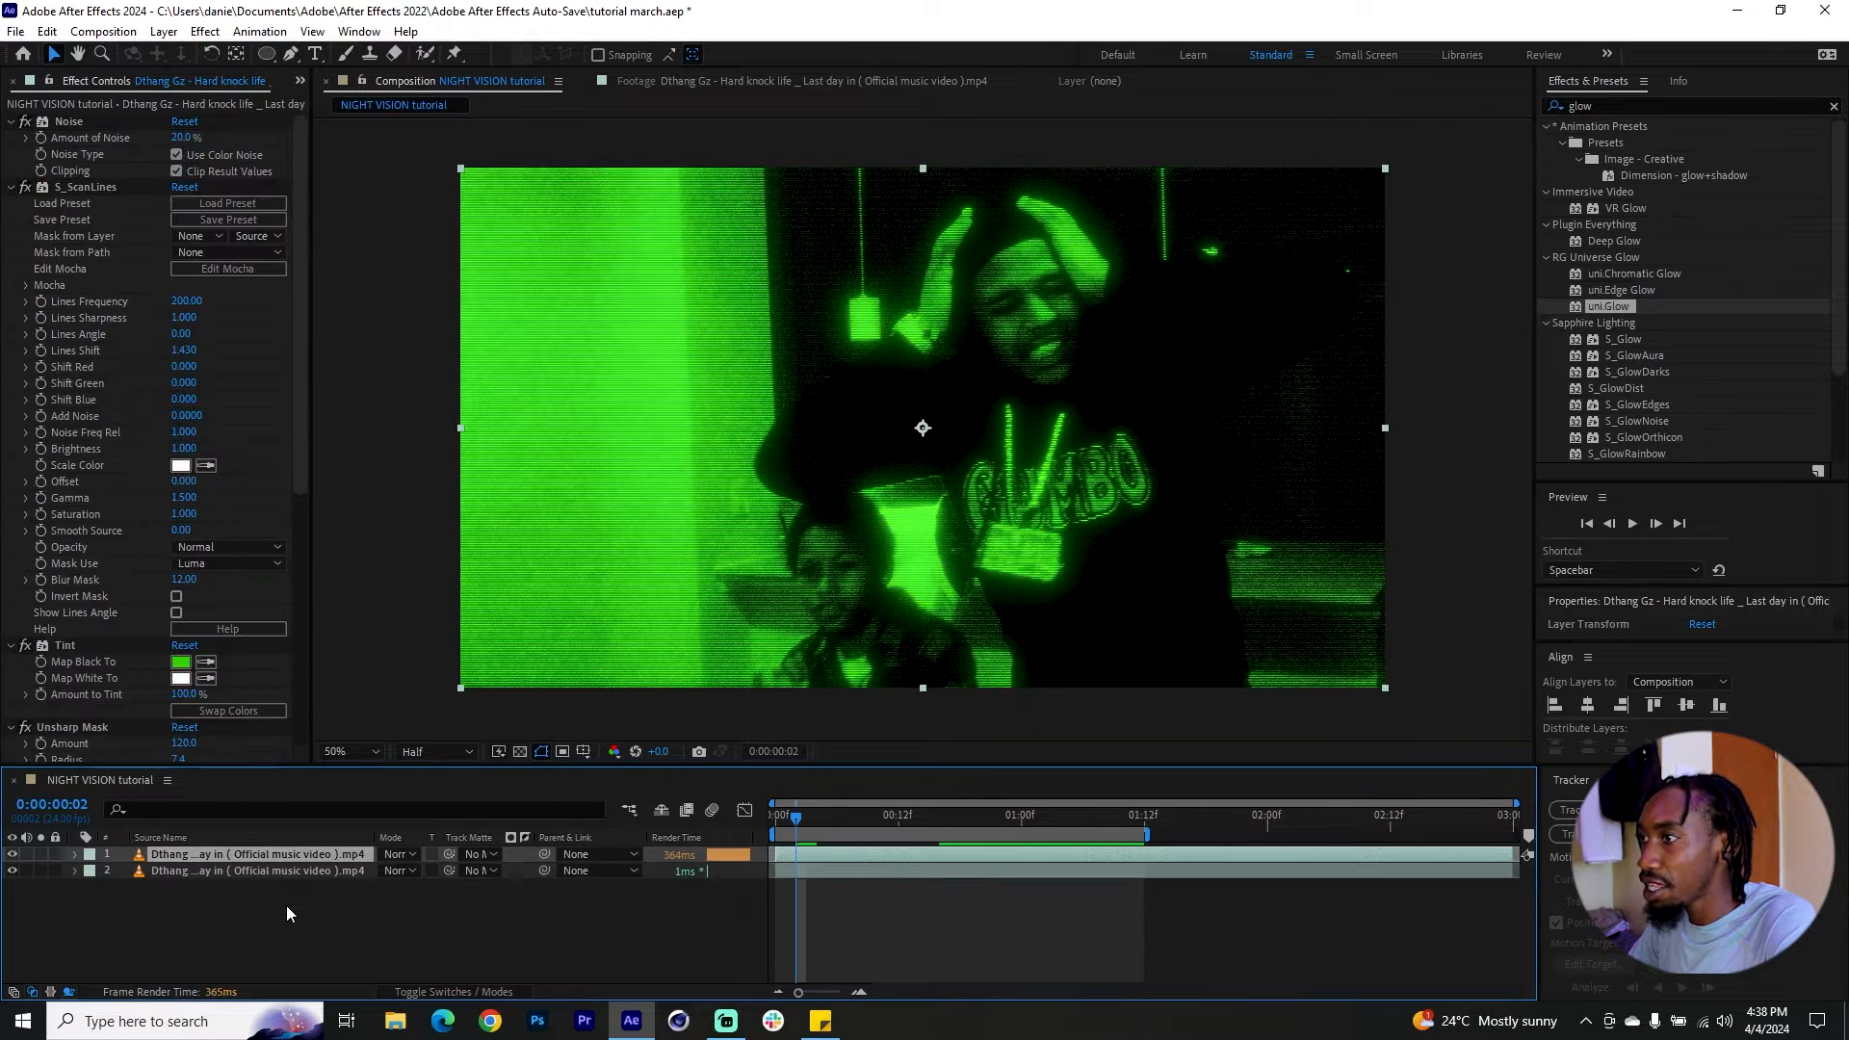
left_click(295, 867)
key("Page_Down")
left_click(291, 856)
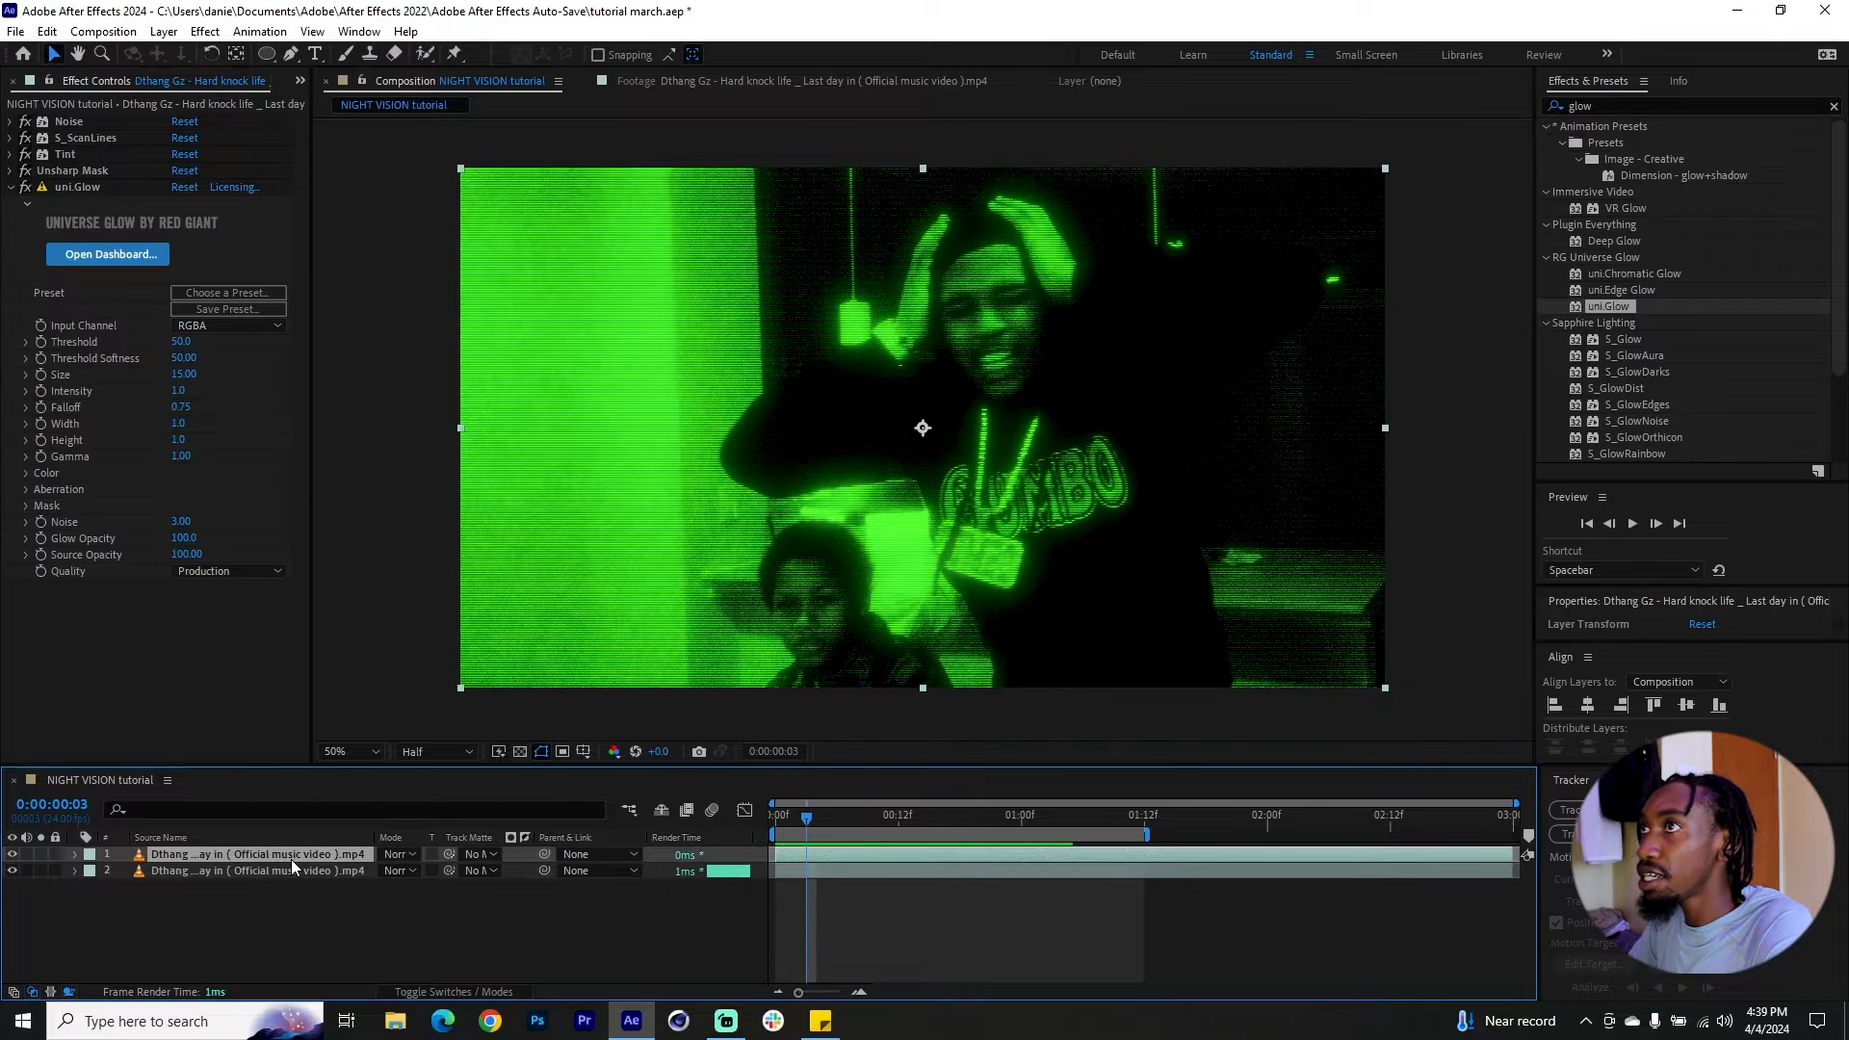
left_click(25, 154)
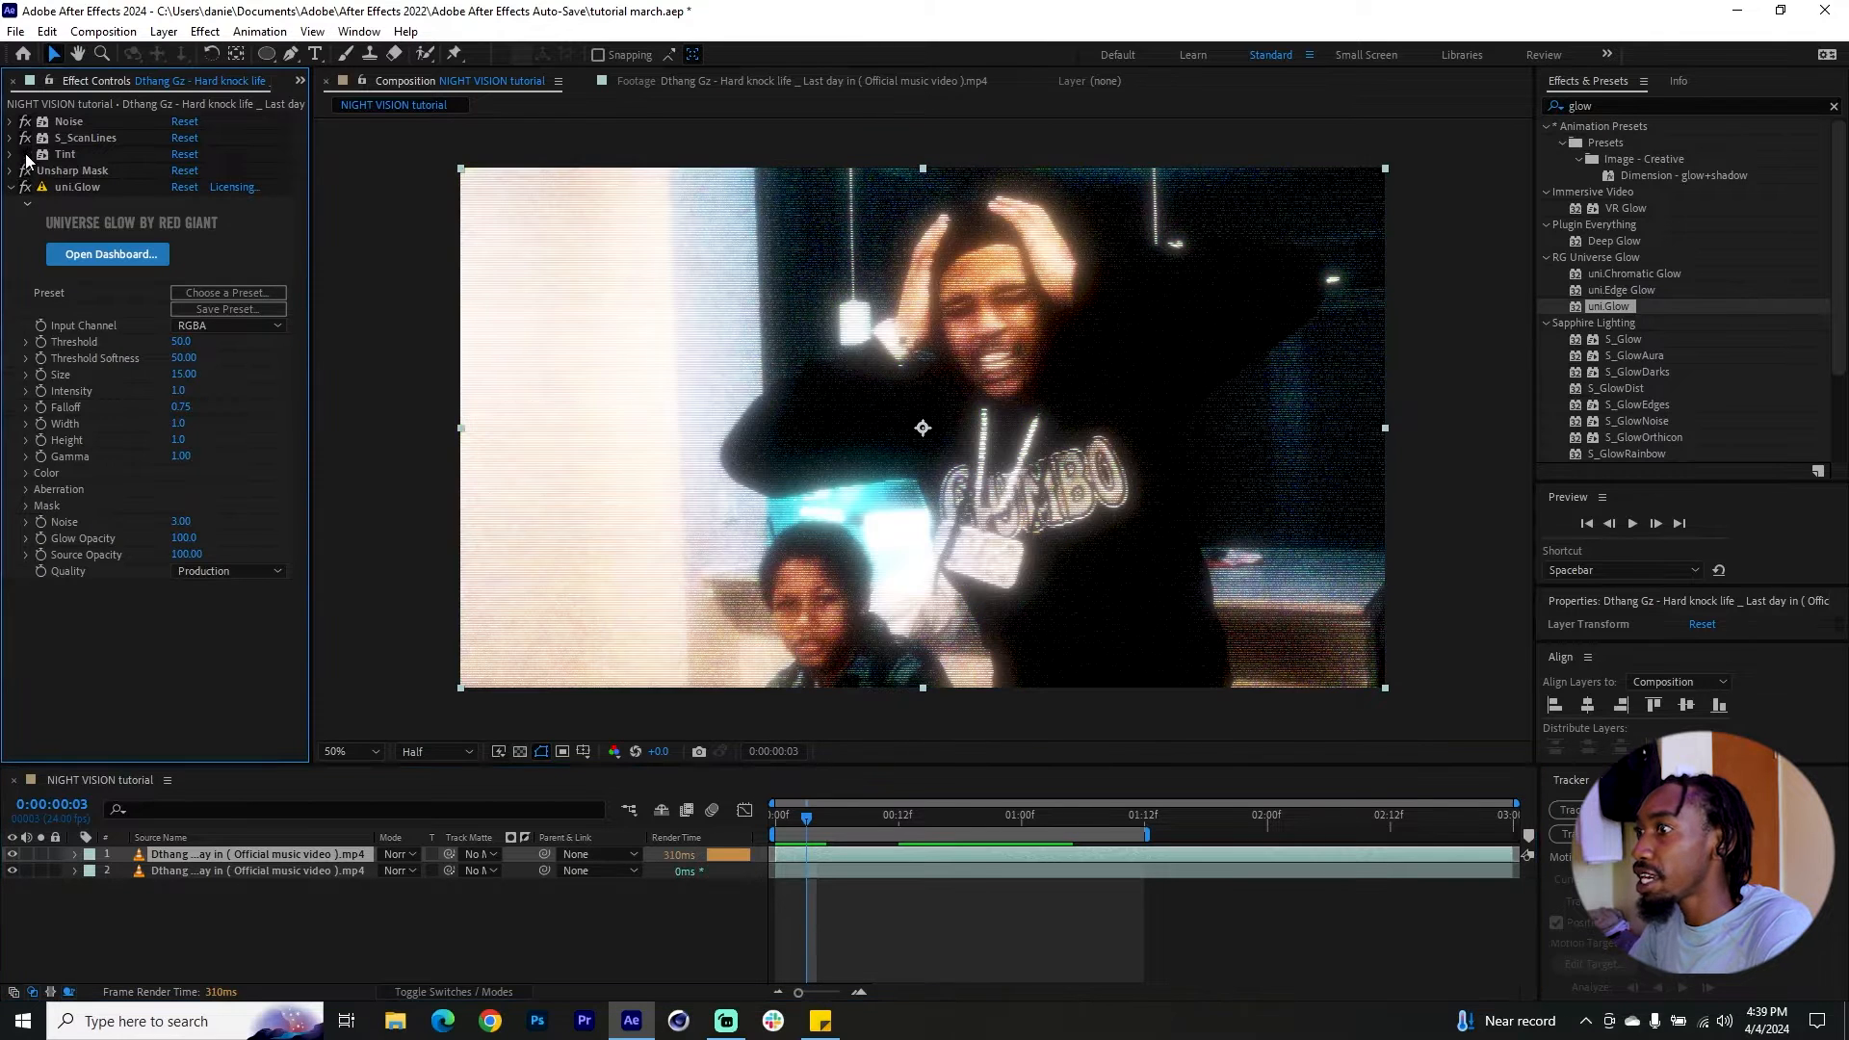
Step: Pre-compose the upper untinted clip layer as "precomp 1", moving all attributes into the new composition
right_click(304, 854)
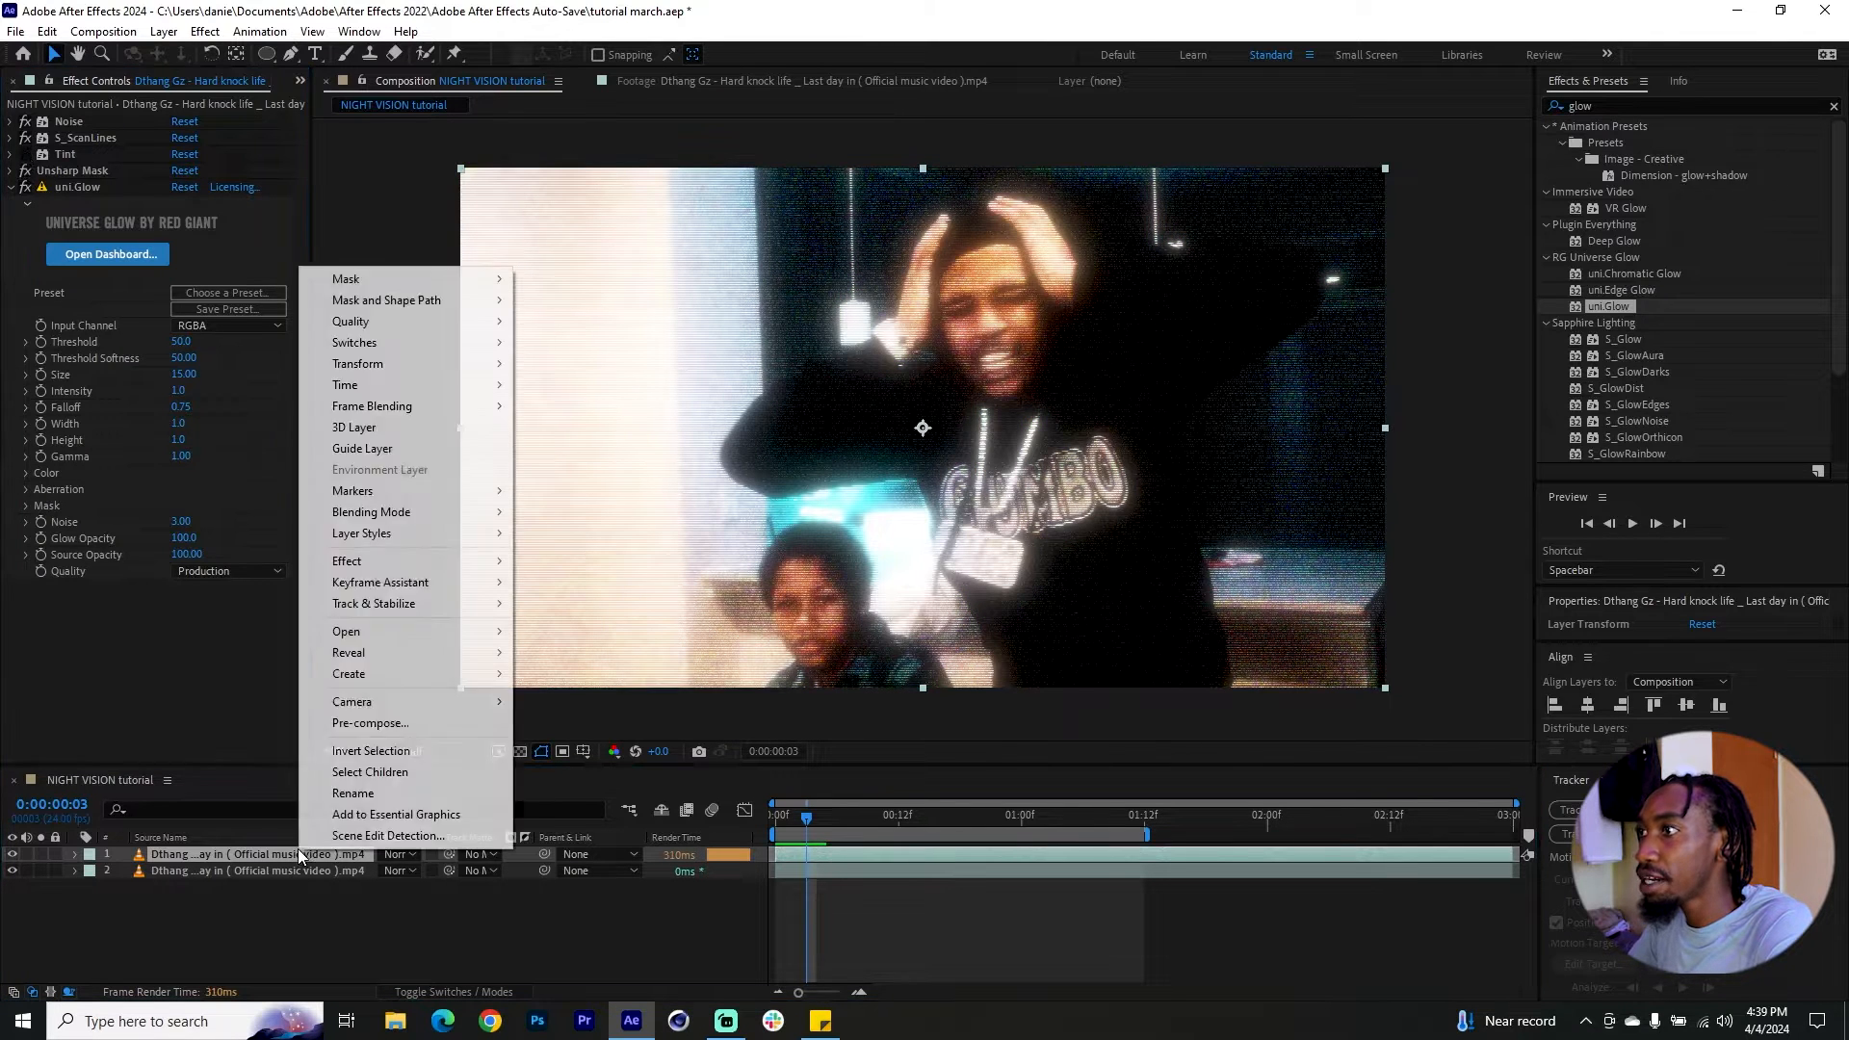
left_click(395, 725)
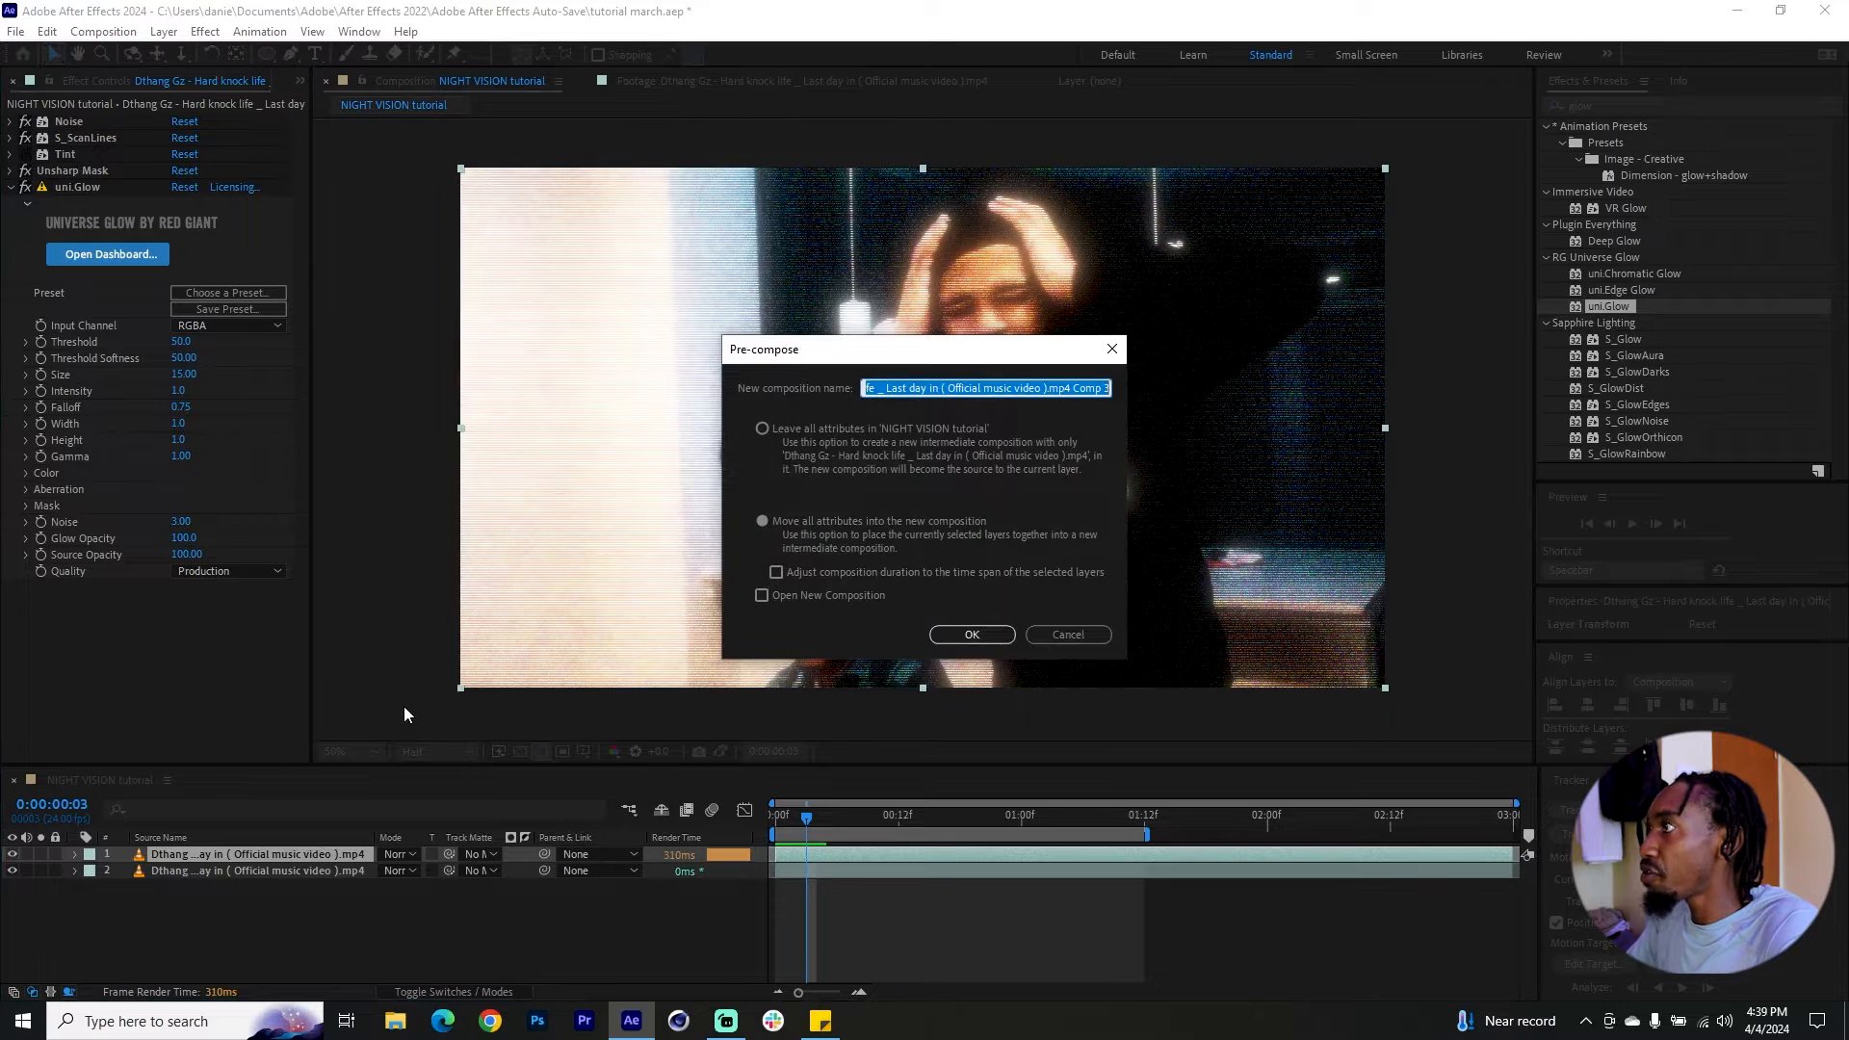
type("precomp 1")
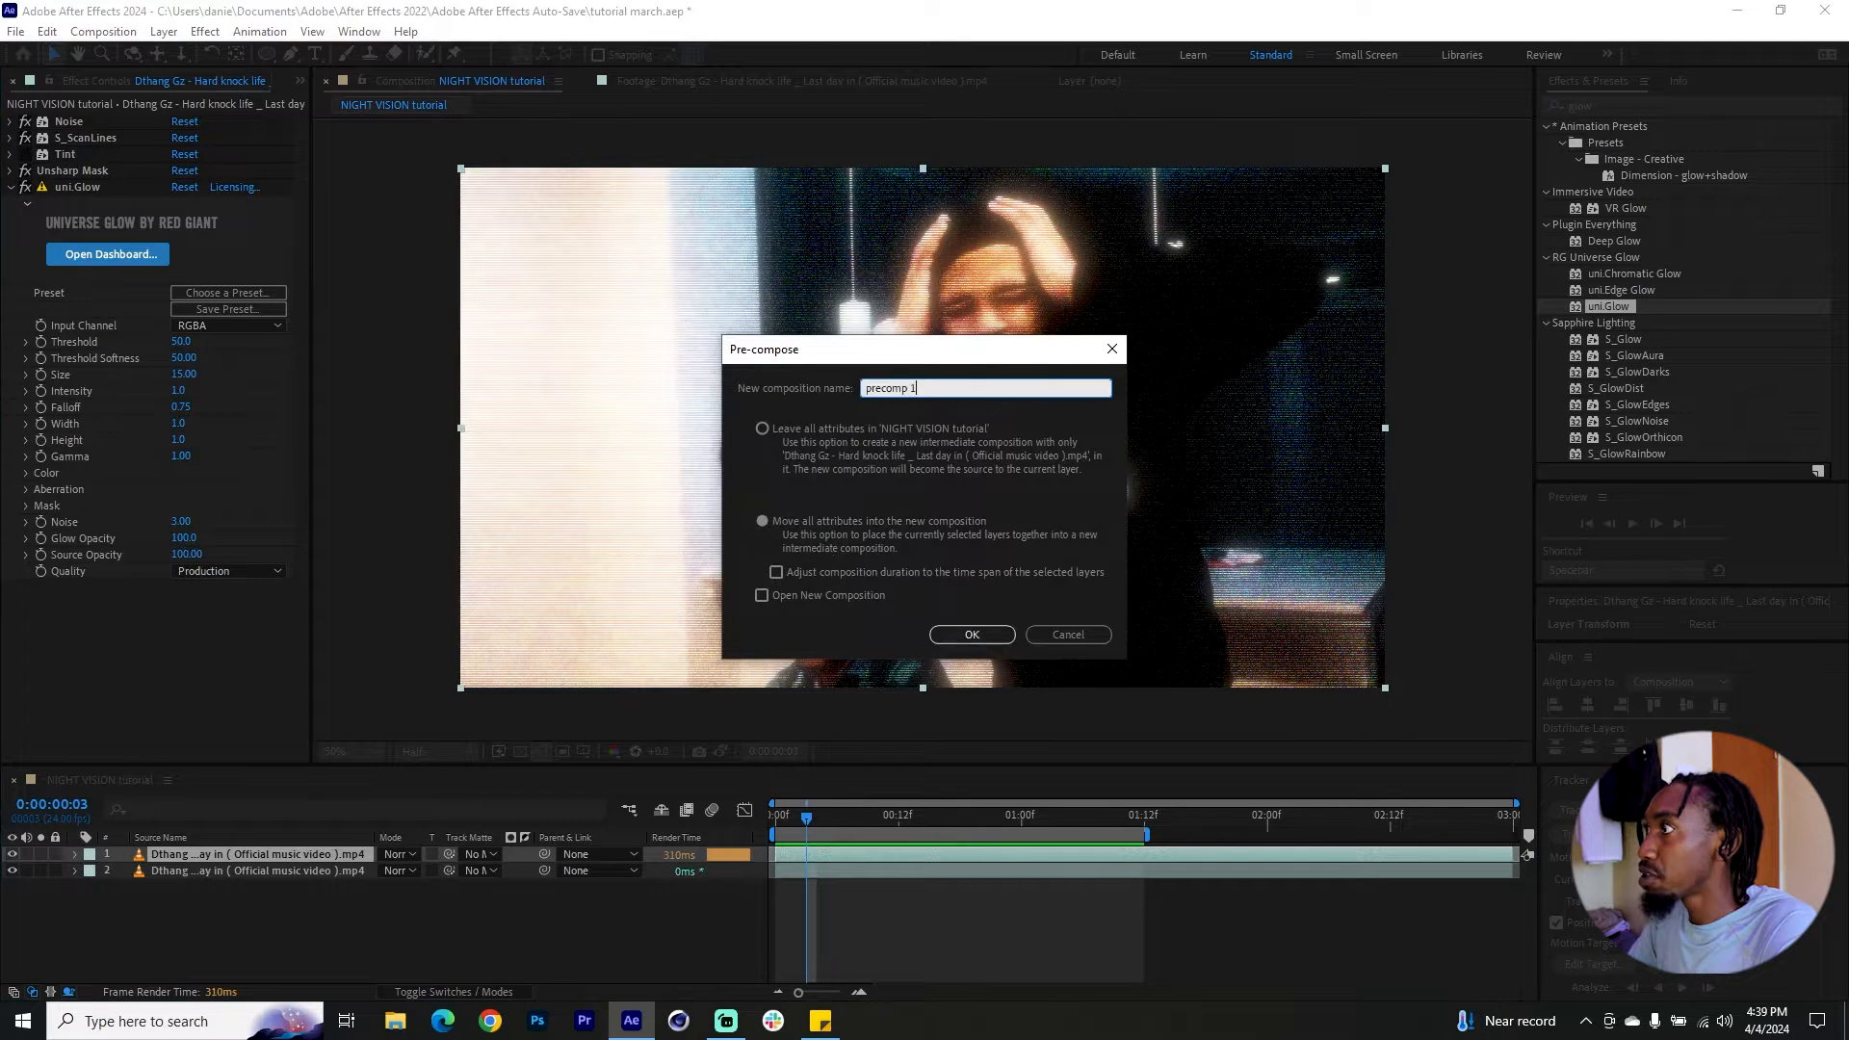
key("Return")
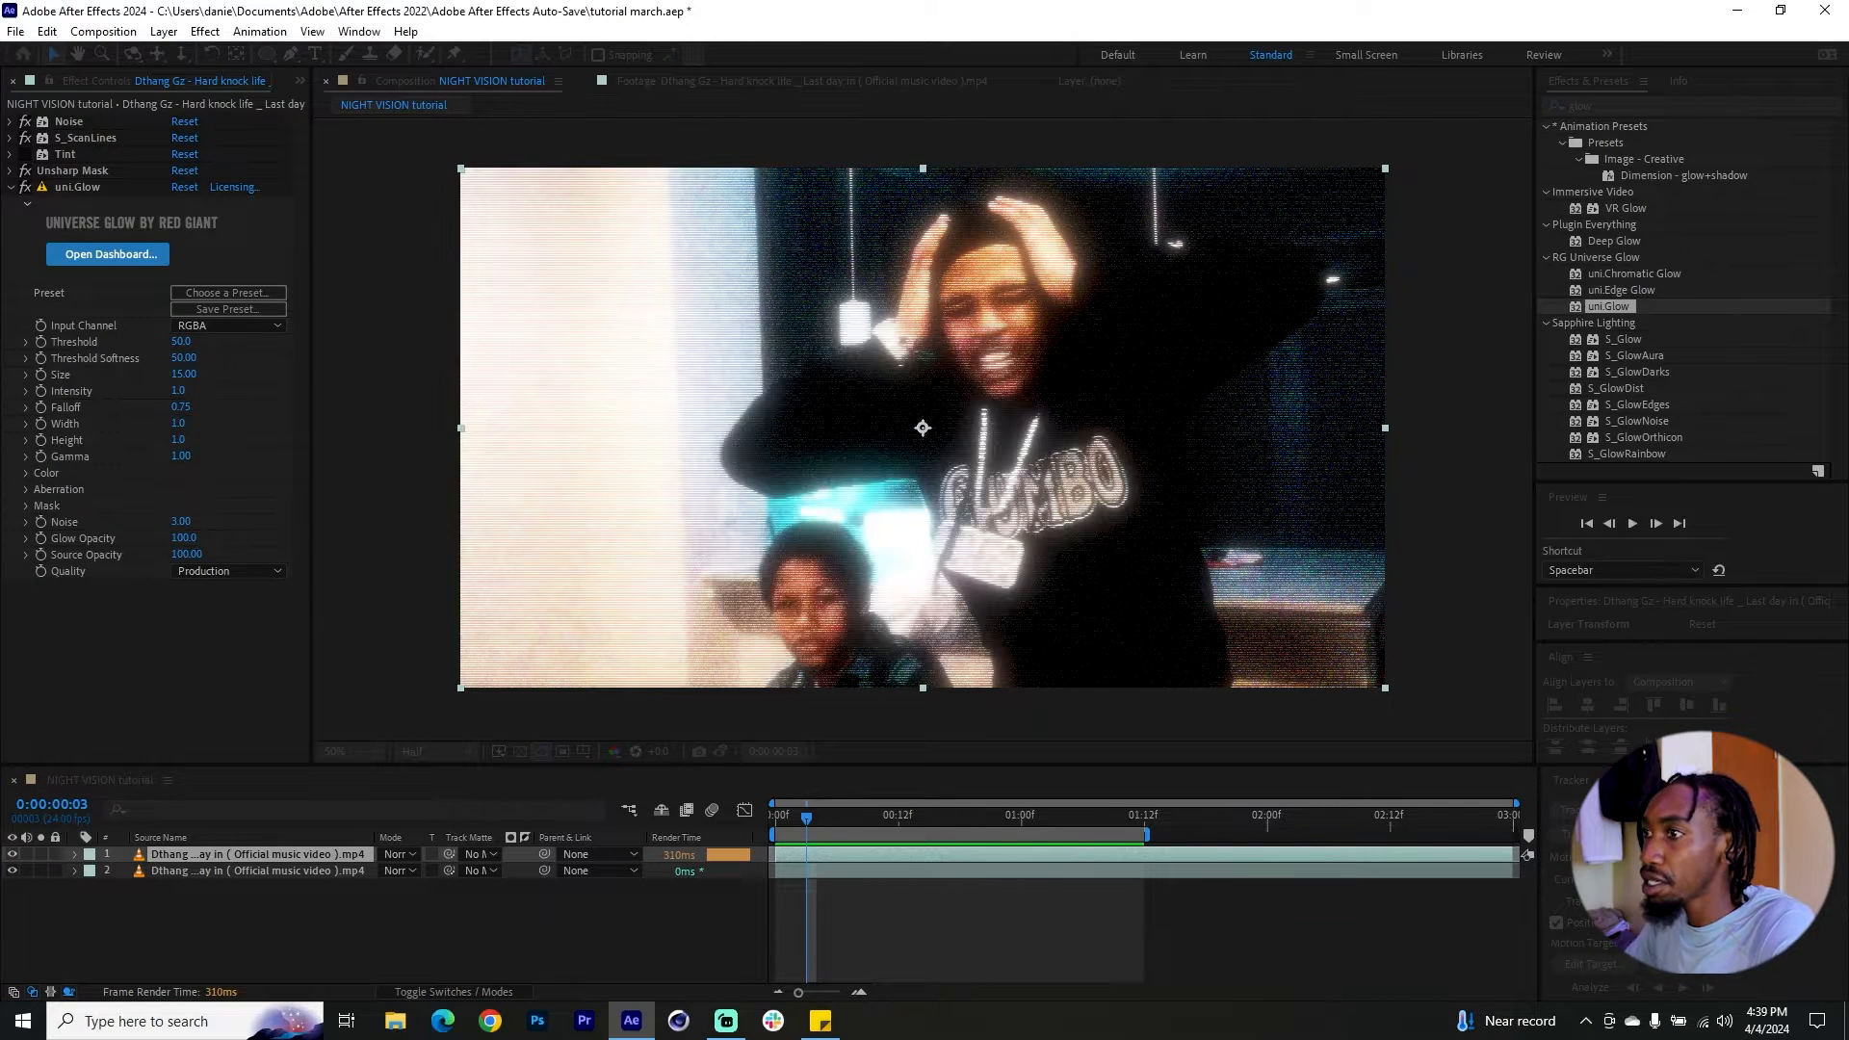
Step: Check the green-tinted lower clip with precomp 1 hidden, and pre-compose that lower layer as "precomp 2"
left_click(266, 870)
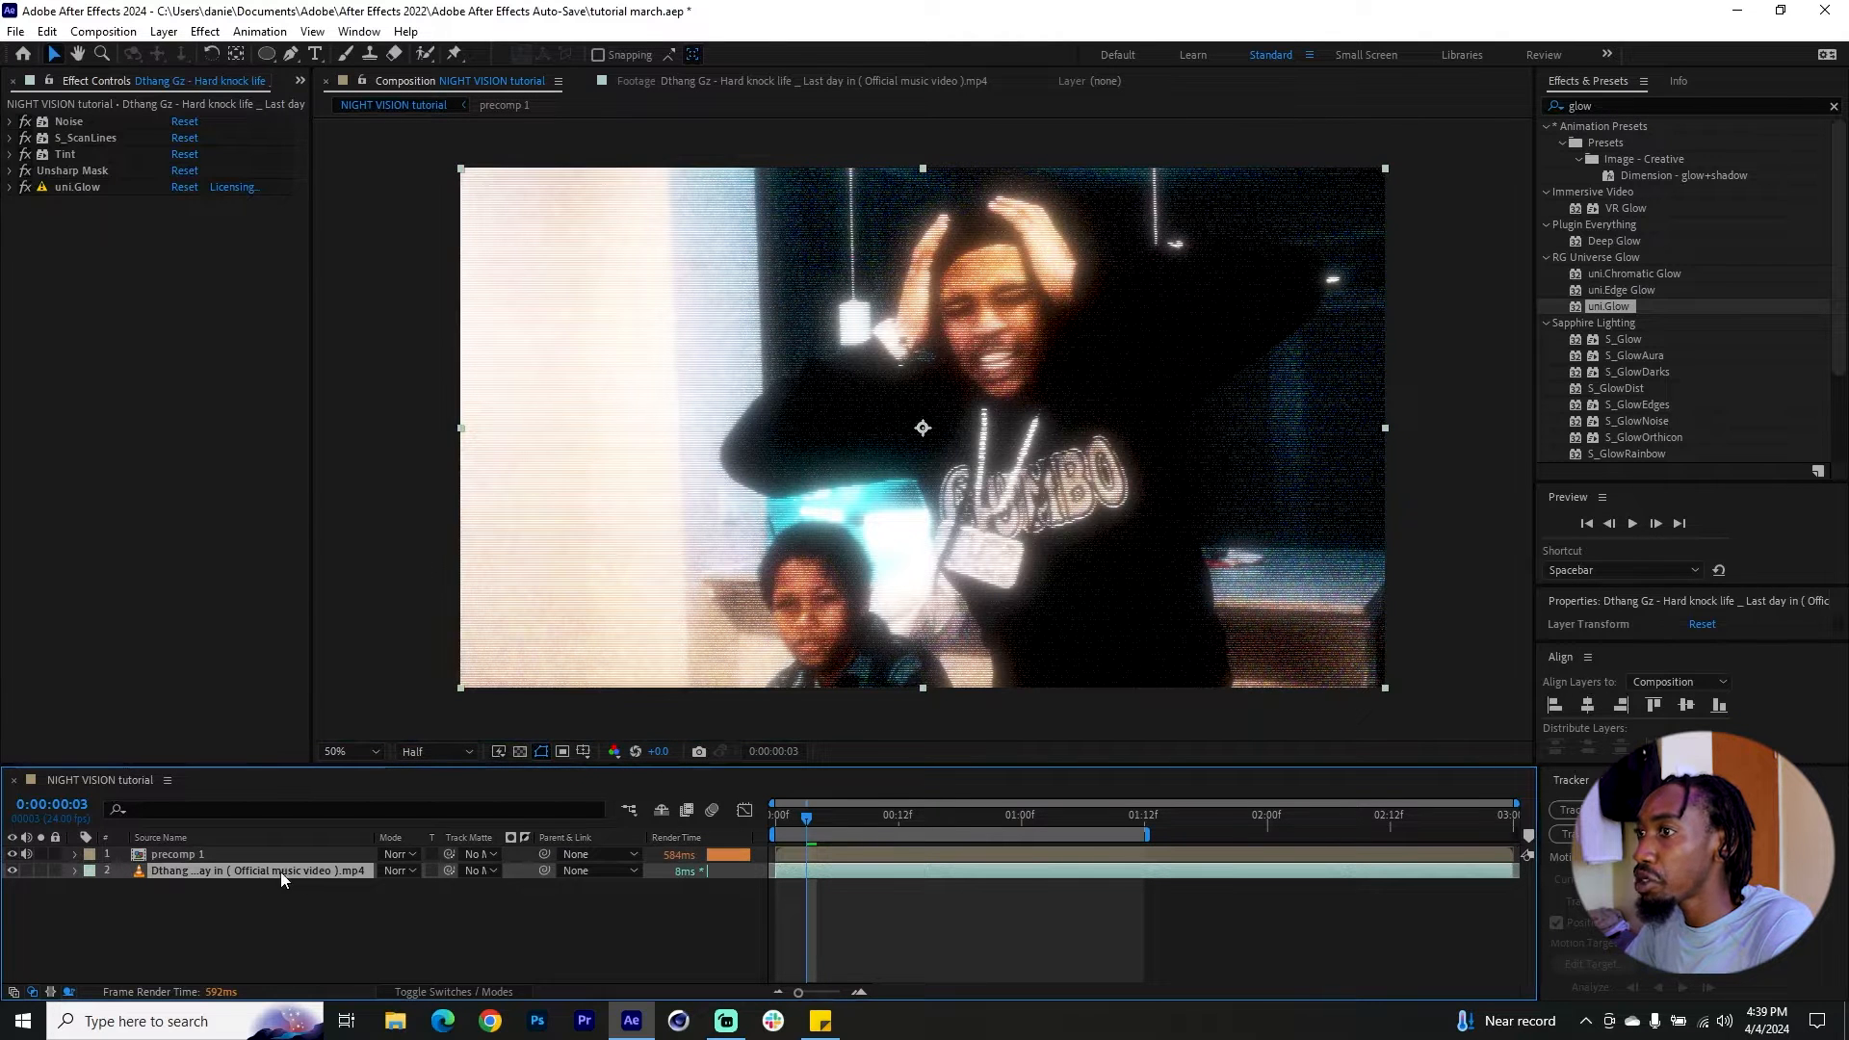
left_click(12, 854)
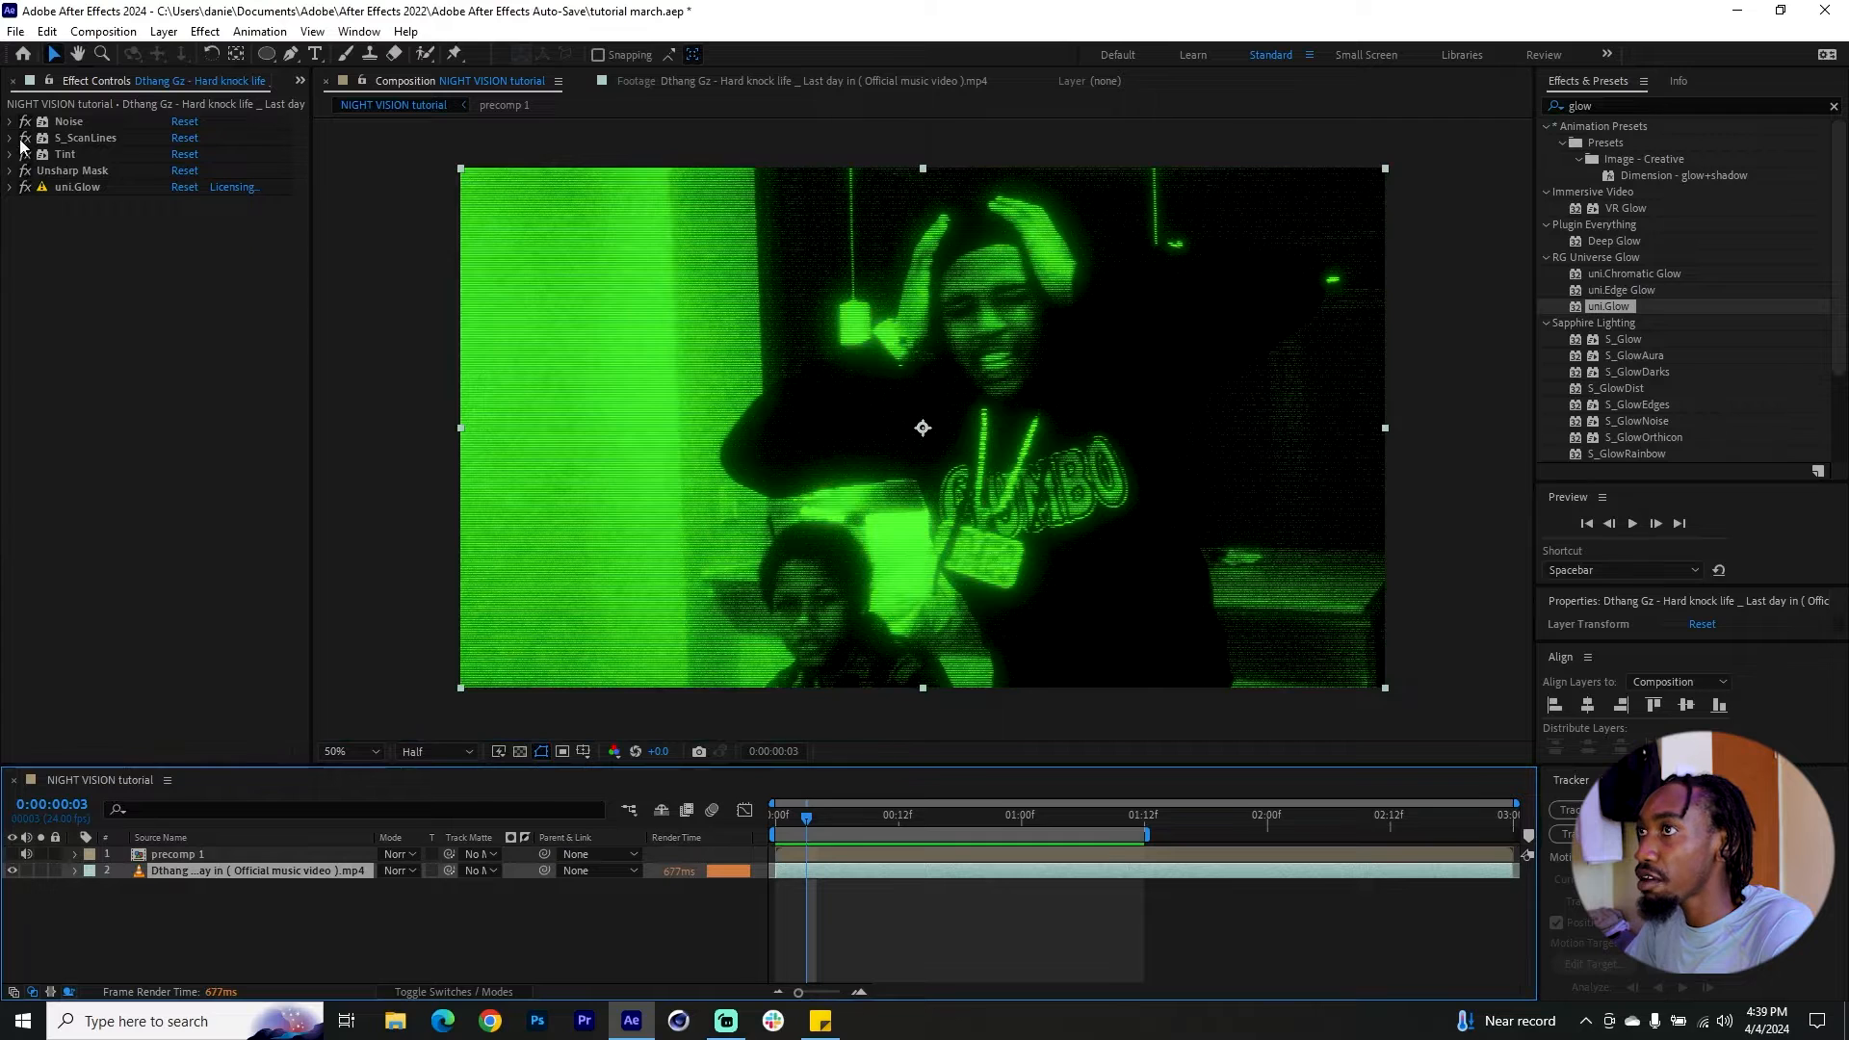
key("ctrl+shift+c")
key("Return")
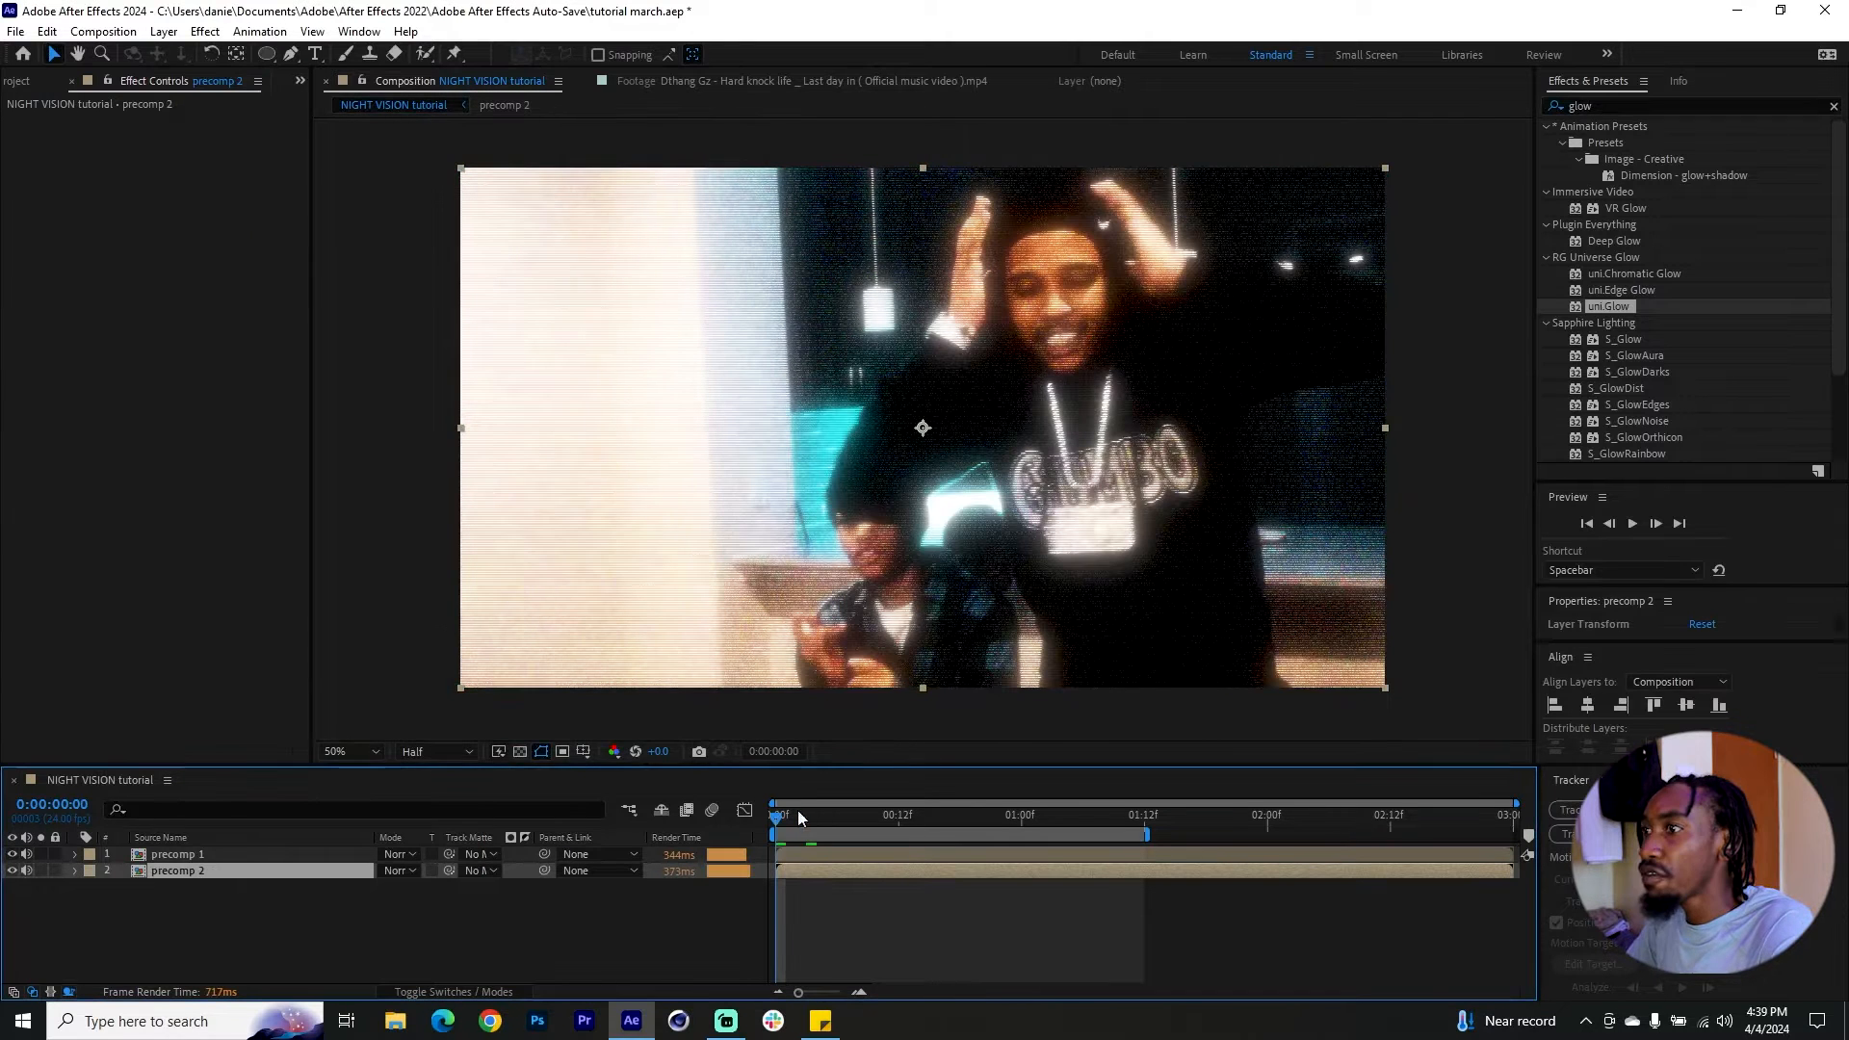
Step: Draw a tall elliptical mask on precomp 1 around the man in black and move it up over his head and raised hands
left_click(159, 856)
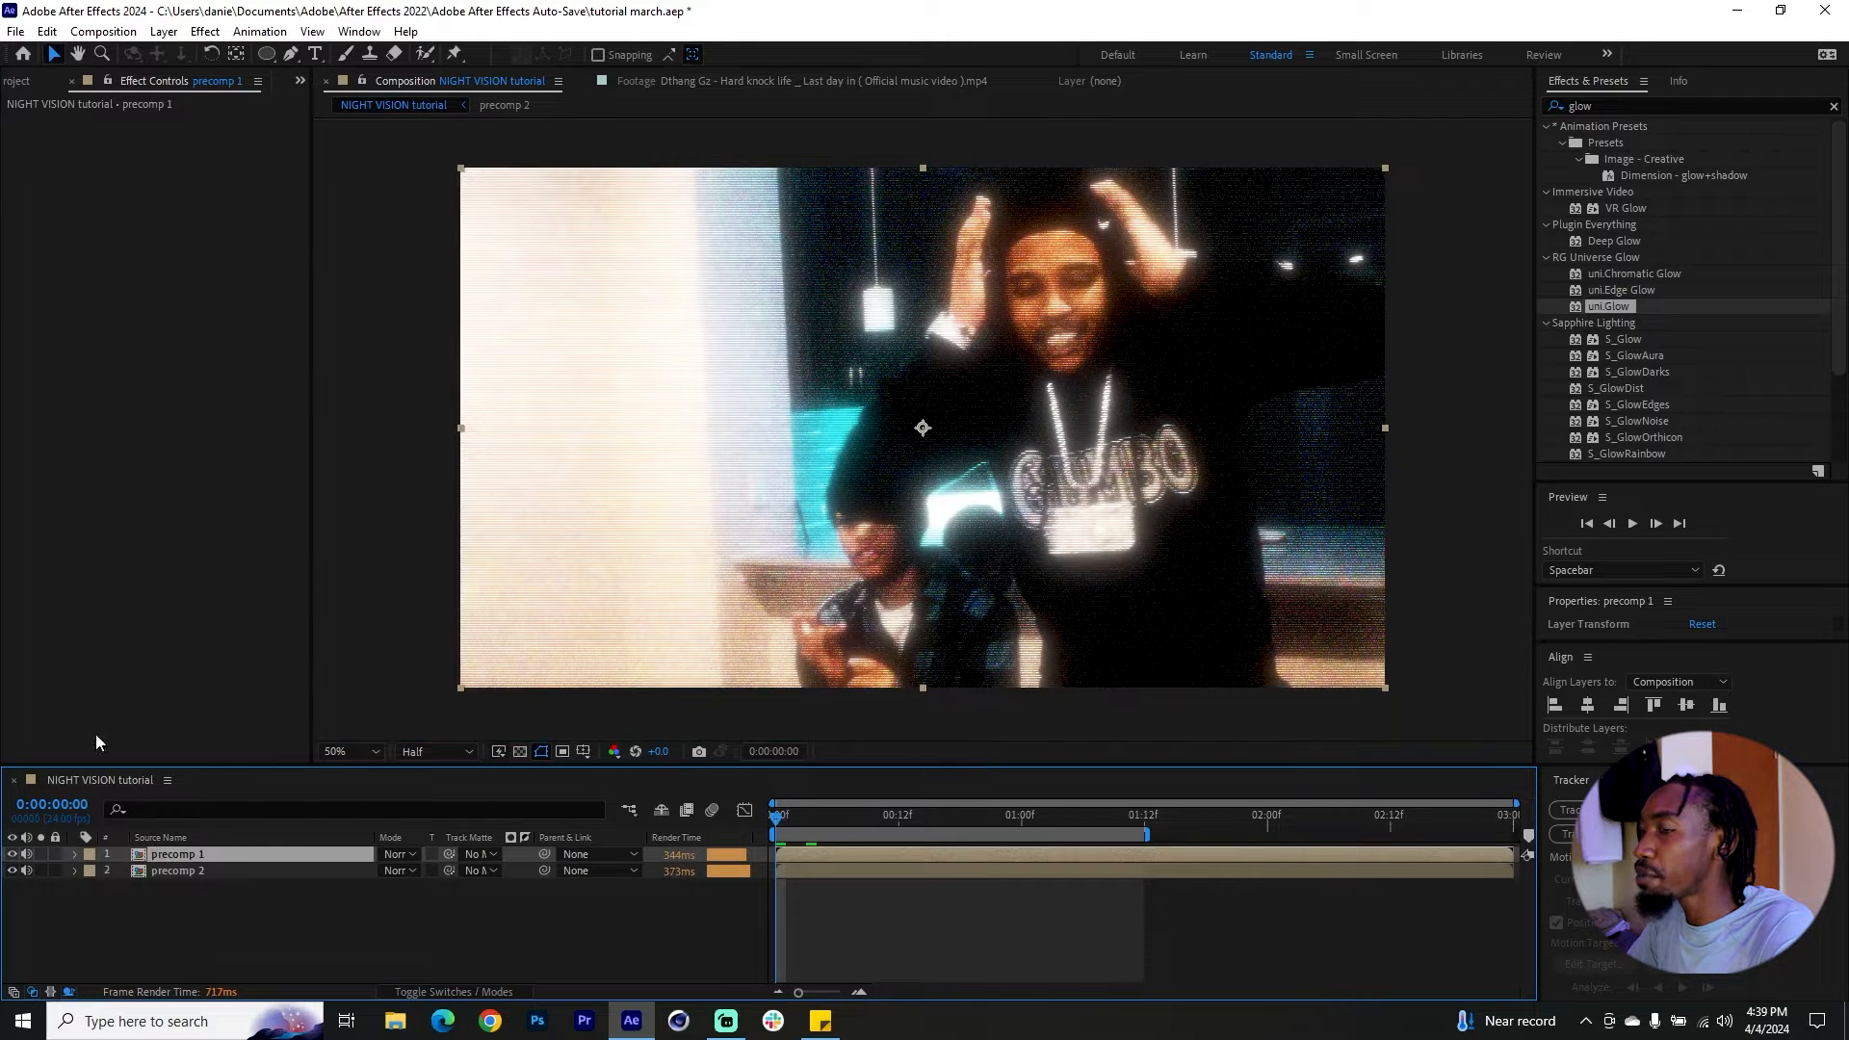
left_click(267, 56)
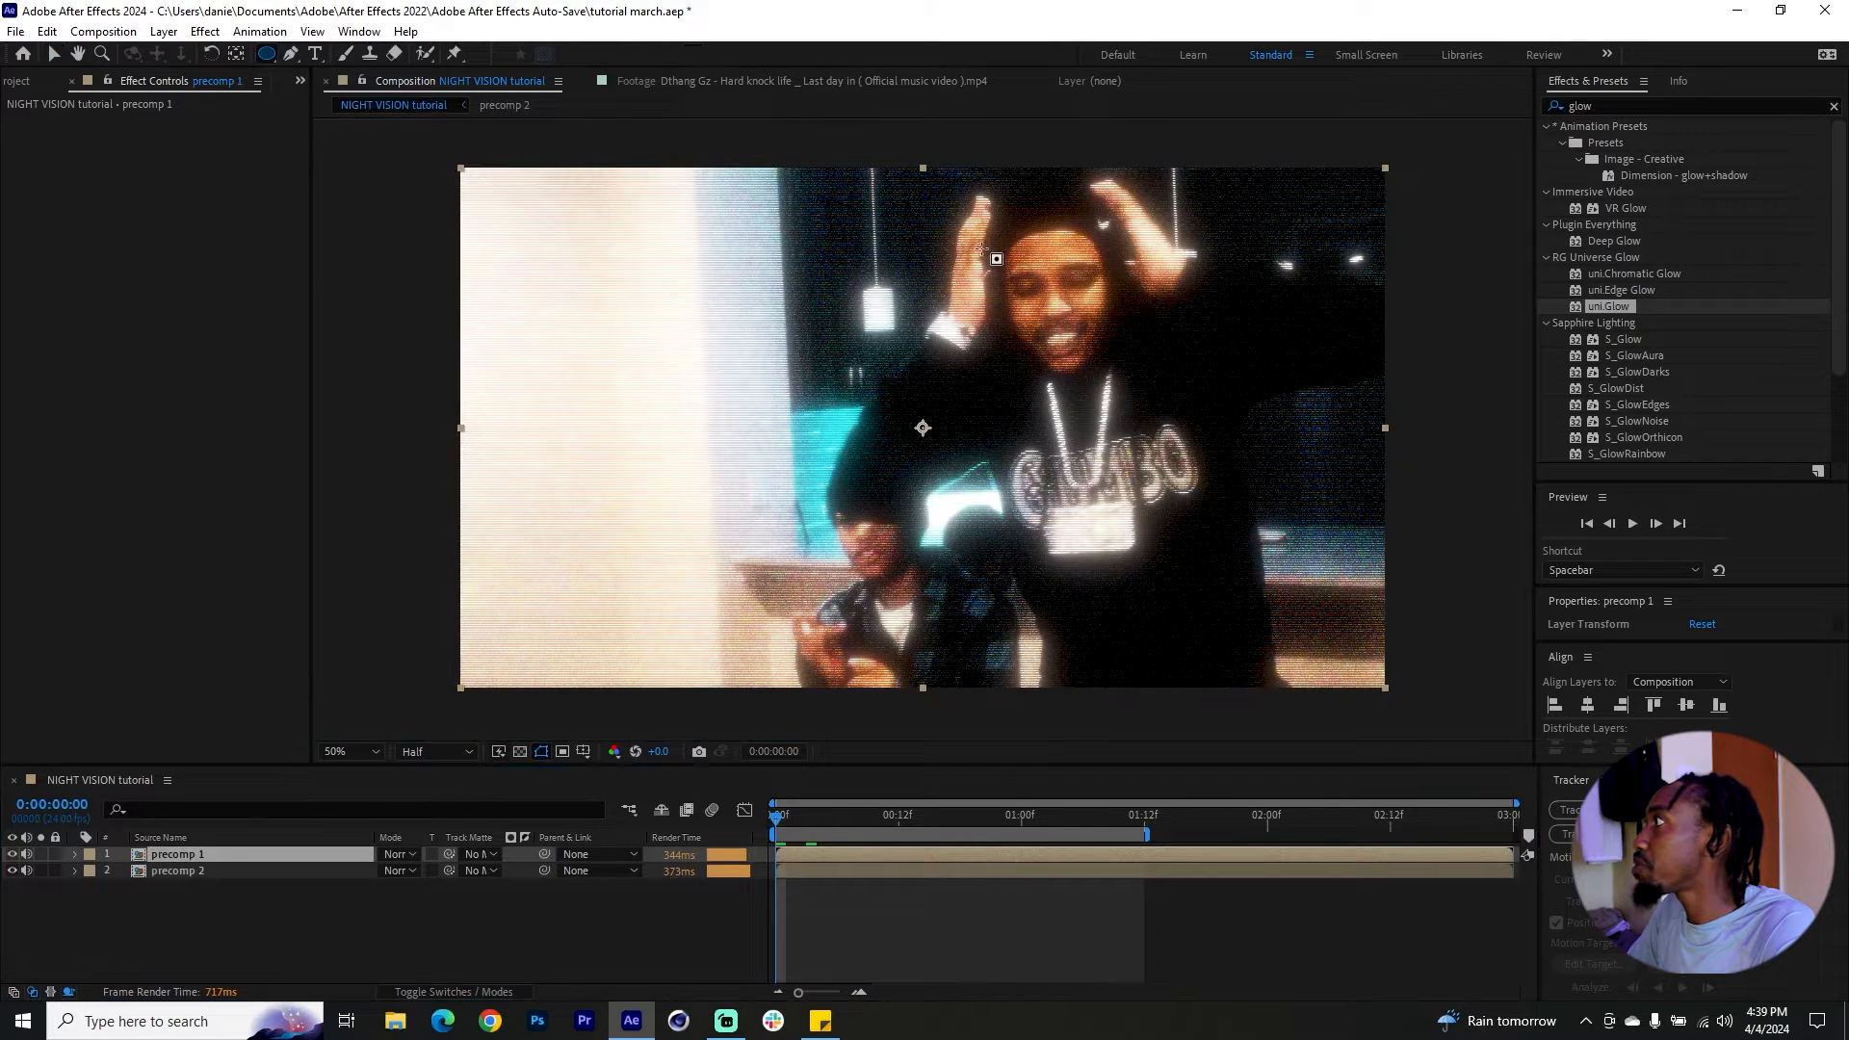
left_click_drag(951, 222, 1230, 674)
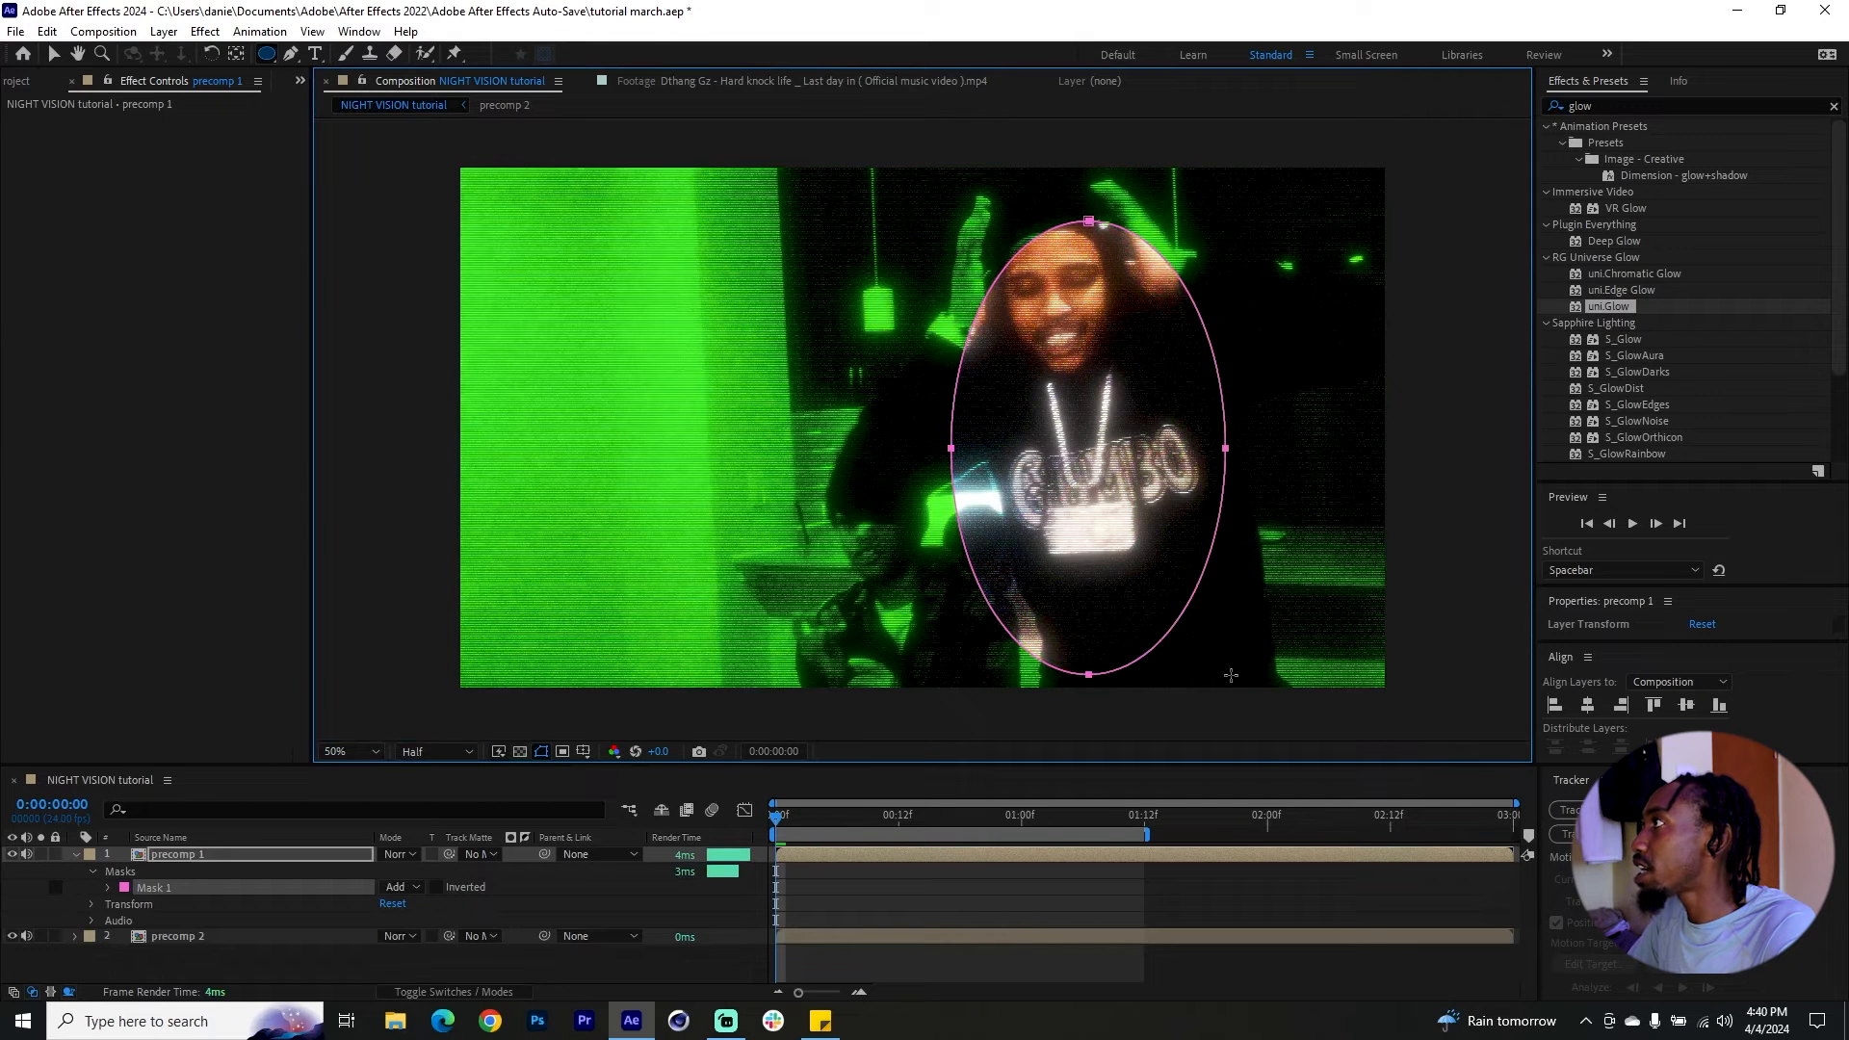
left_click(54, 54)
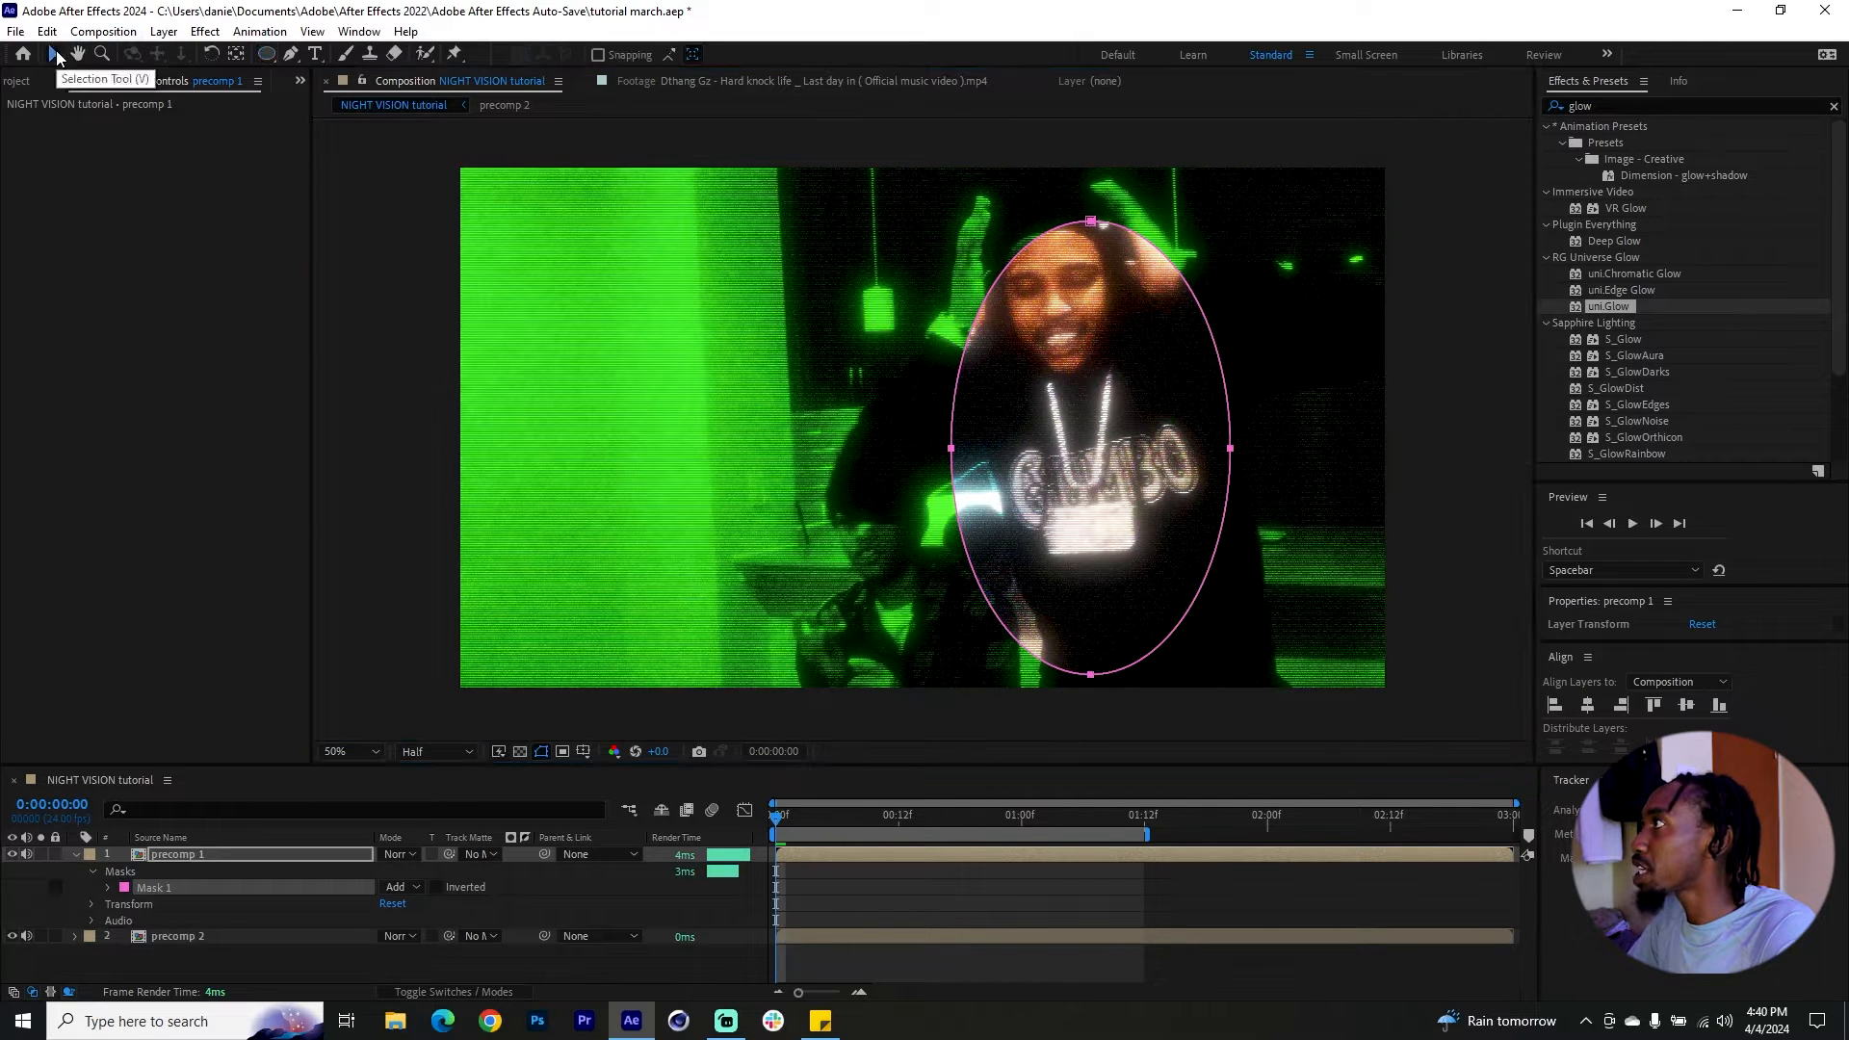
left_click_drag(1096, 223, 1071, 156)
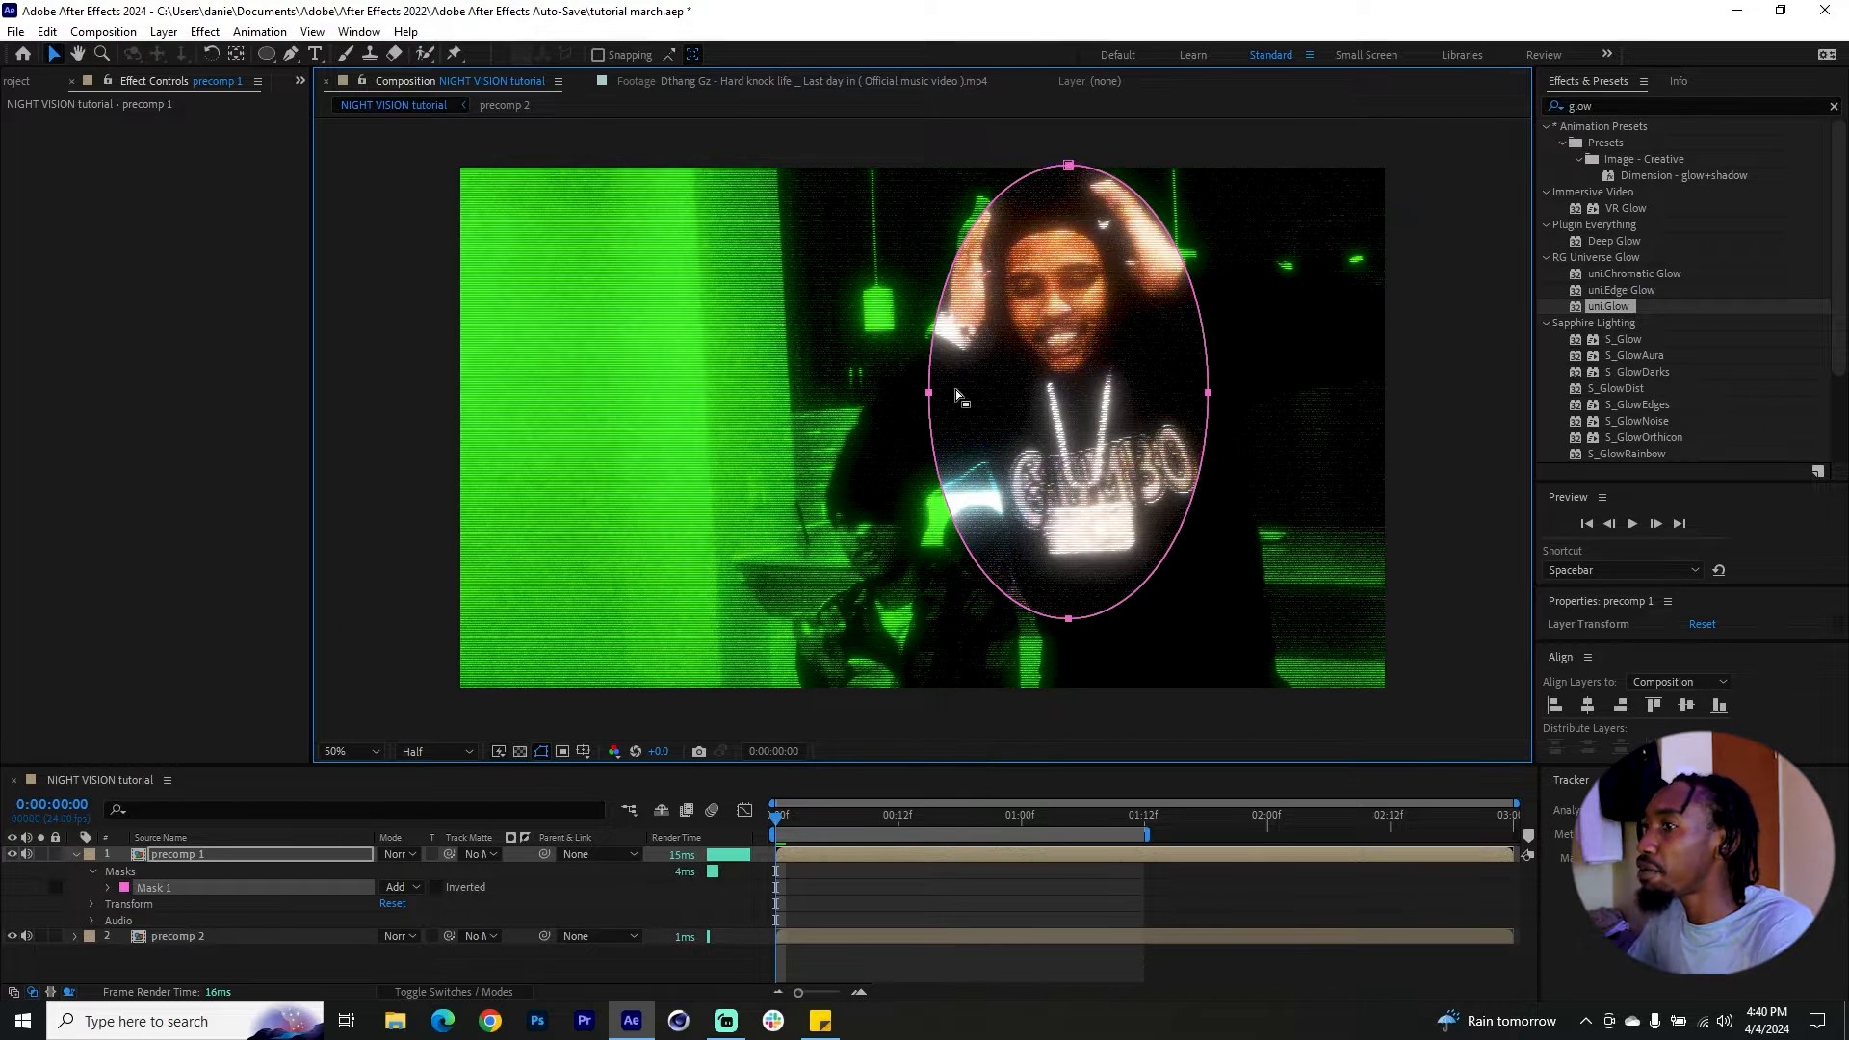
Step: Start Mask Path keyframing for Mask 1 at the first frame and move the mask onto the performer at 0:00:00:09
left_click(108, 888)
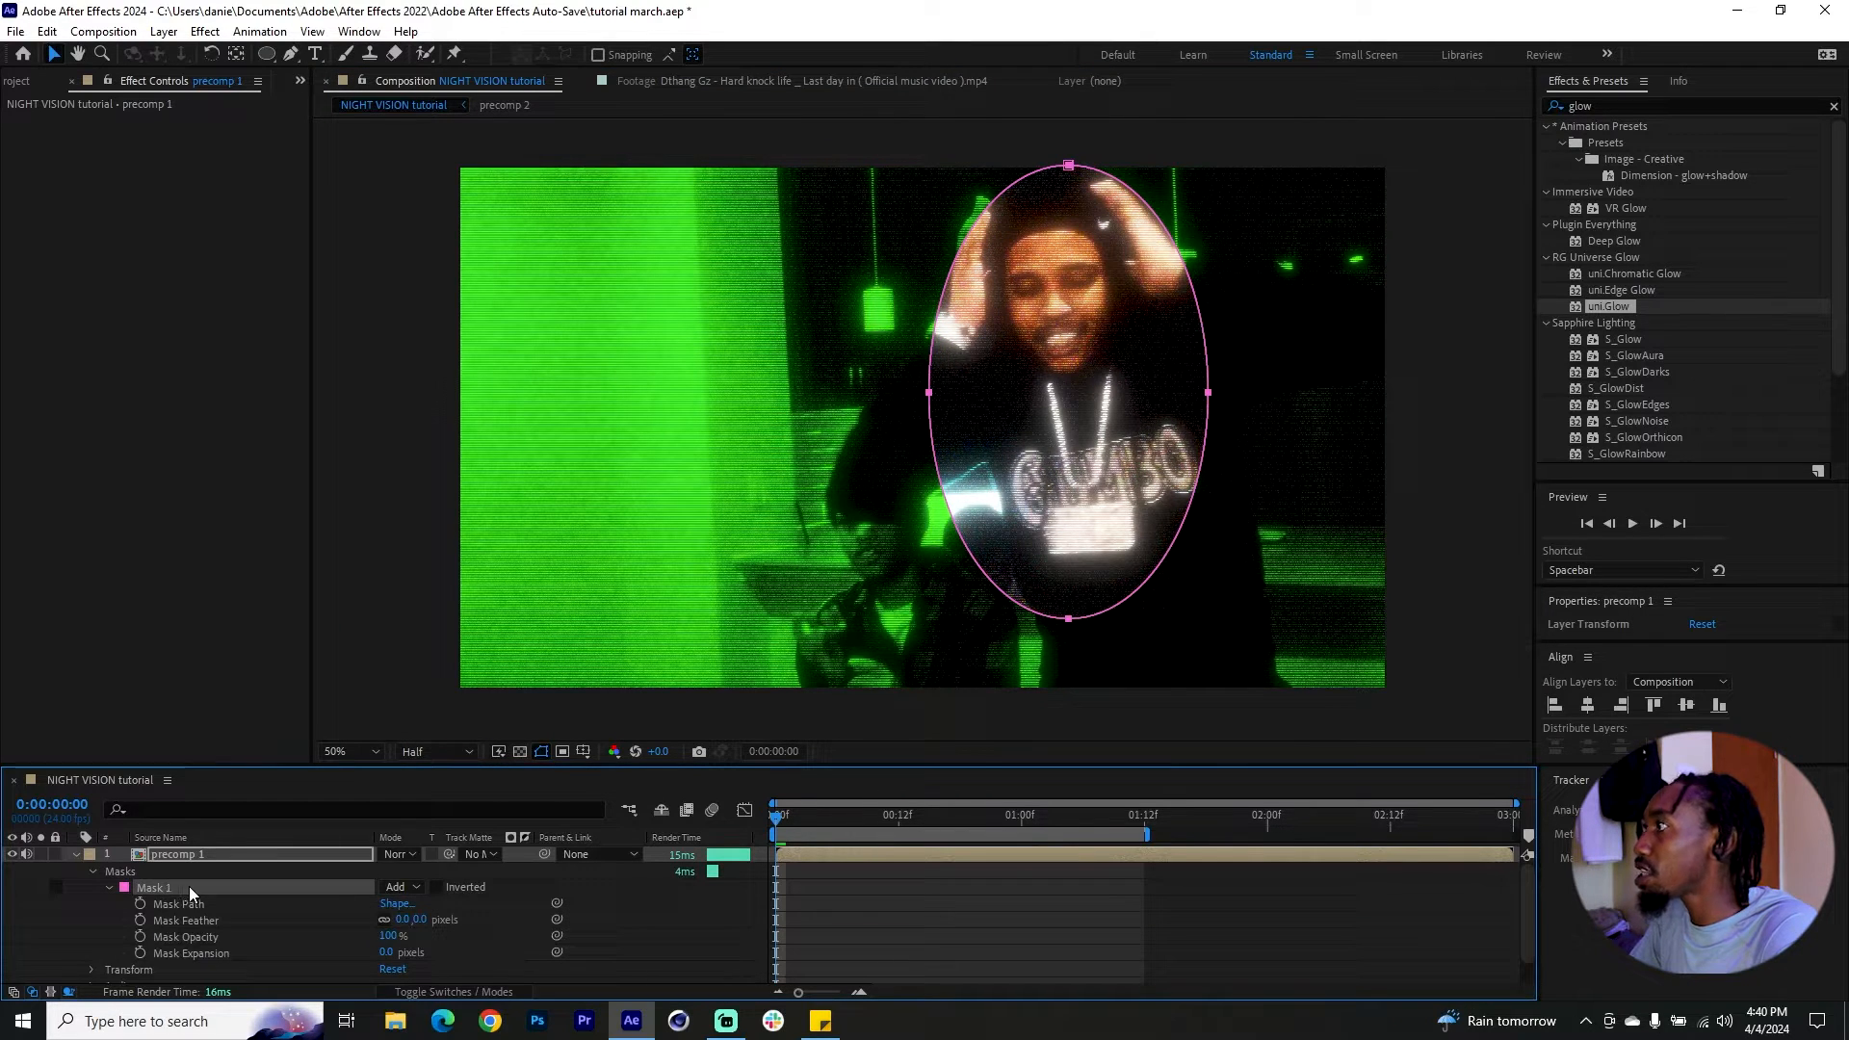
left_click(140, 903)
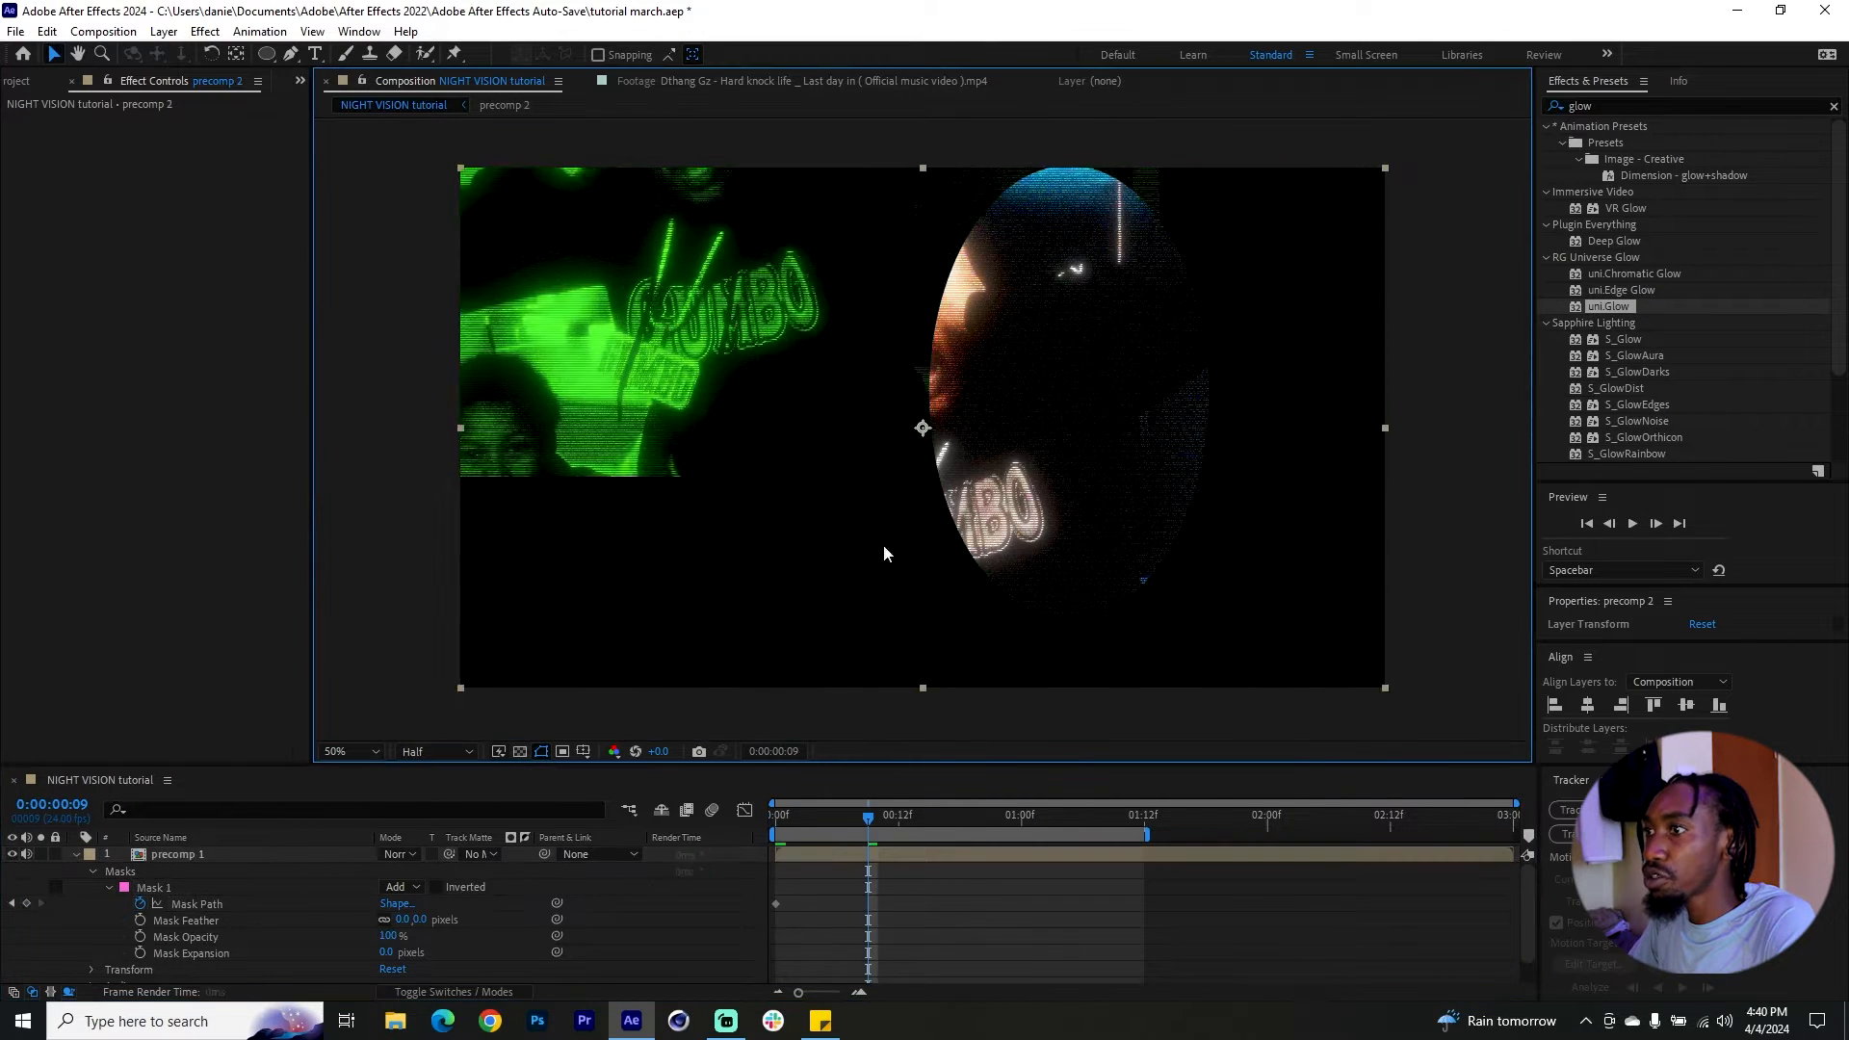
left_click(199, 881)
left_click_drag(933, 125, 1230, 714)
left_click_drag(1044, 154, 856, 155)
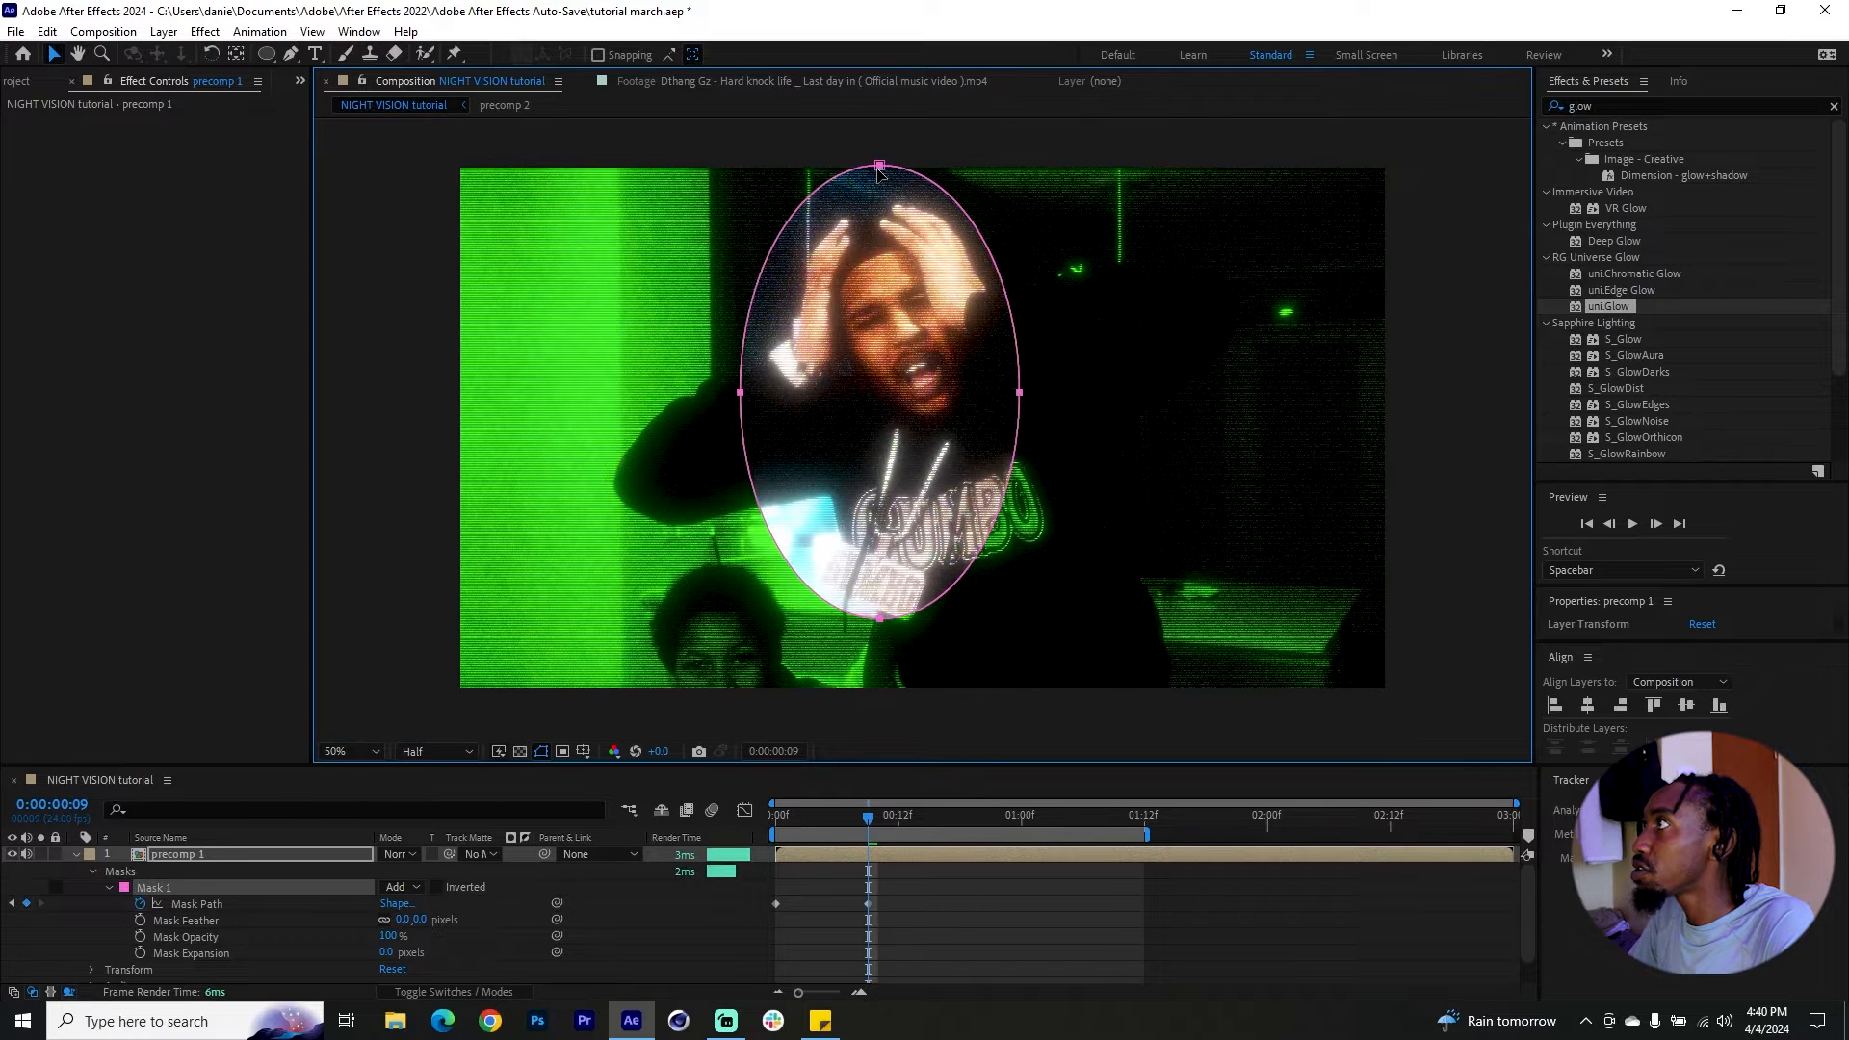
Step: Tilt and reposition the mask over the performer's head and hands just before the one-second mark, adding a Mask Path keyframe
double_click(932, 230)
left_click_drag(959, 137, 928, 139)
left_click_drag(872, 337, 897, 326)
Step: Transform and reposition the mask to fit the performer at 0:00:01:13, adding another Mask Path keyframe
left_click_drag(878, 834, 1155, 834)
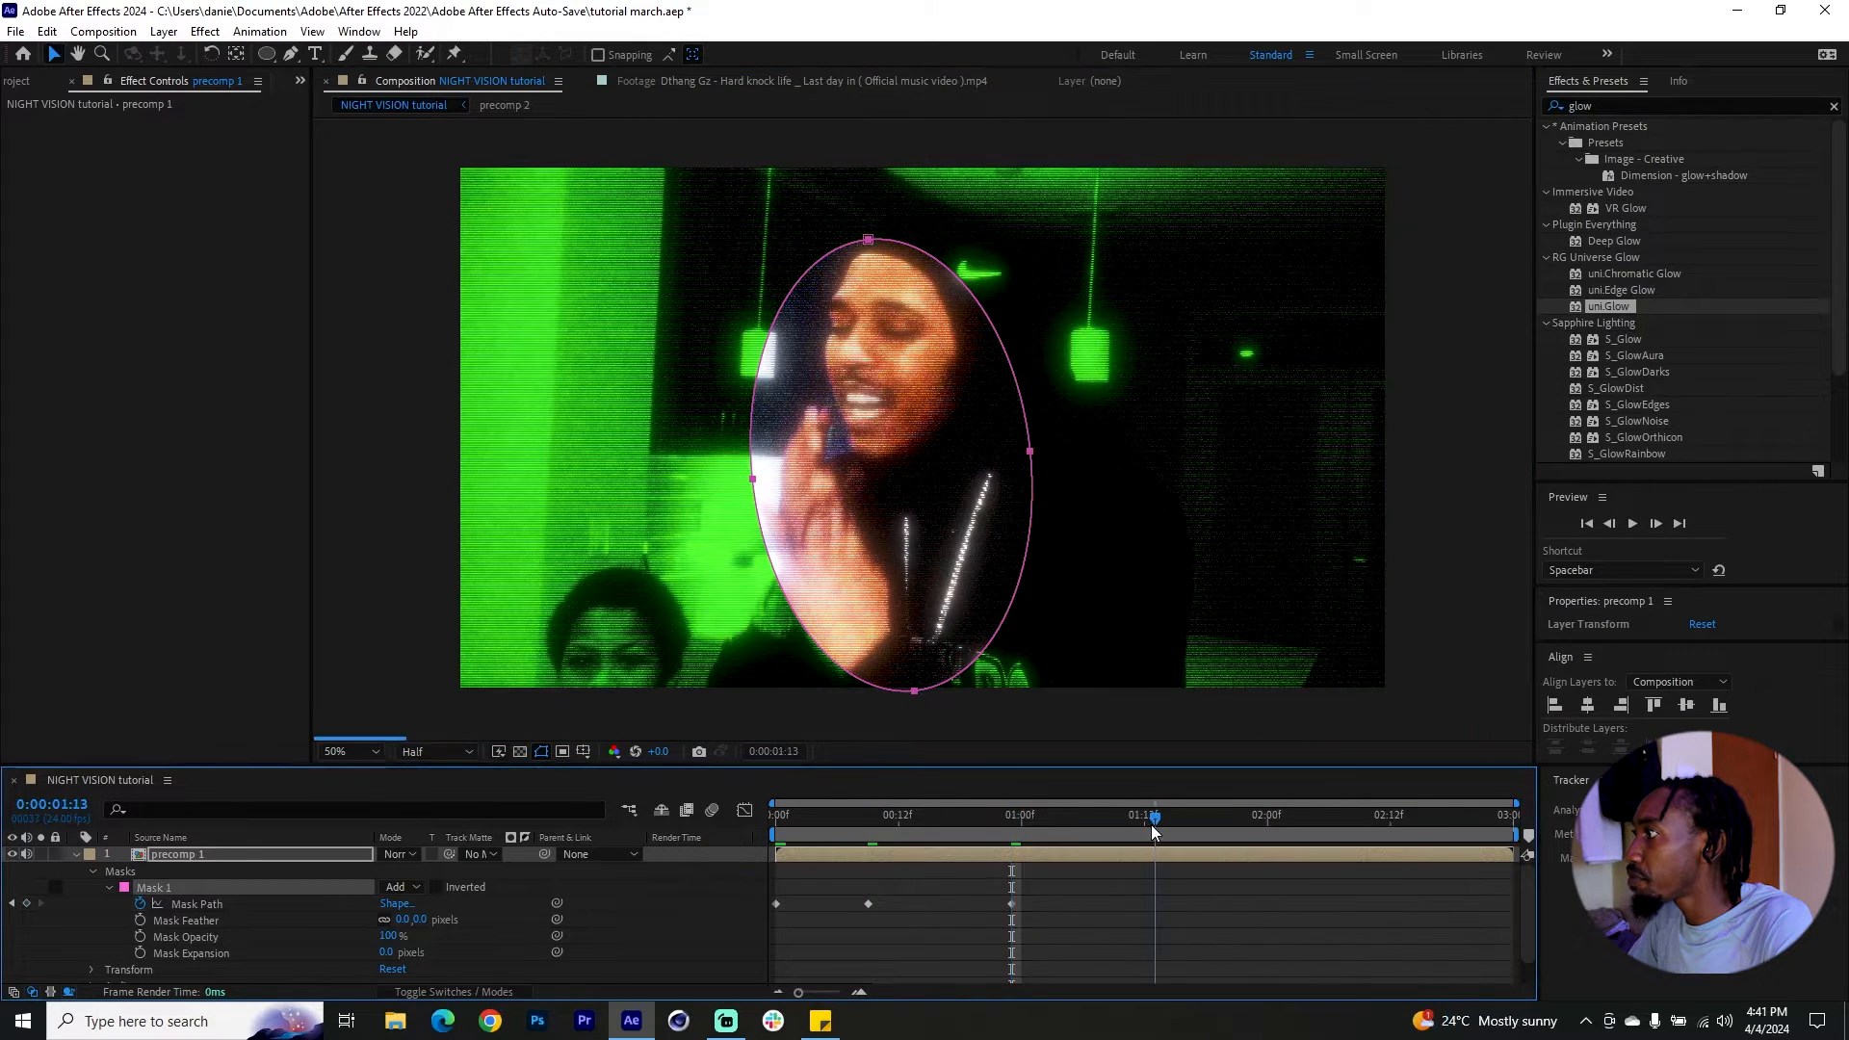
left_click_drag(967, 667, 1147, 801)
double_click(1193, 595)
left_click_drag(1086, 631, 1084, 693)
left_click_drag(1108, 482, 1125, 422)
Step: Continue keyframing the mask around the performer from just after two seconds through the end of the clip
left_click_drag(1155, 828, 1298, 828)
scroll(1233, 182, "down", 2)
left_click_drag(1234, 182, 824, 650)
left_click_drag(1025, 271, 939, 326)
left_click(1442, 819)
left_click(1502, 818)
Step: Set Mask 1's feather to 79 pixels and expansion to 32 pixels, then collapse the layer's properties
left_click(818, 825)
left_click_drag(410, 920, 473, 917)
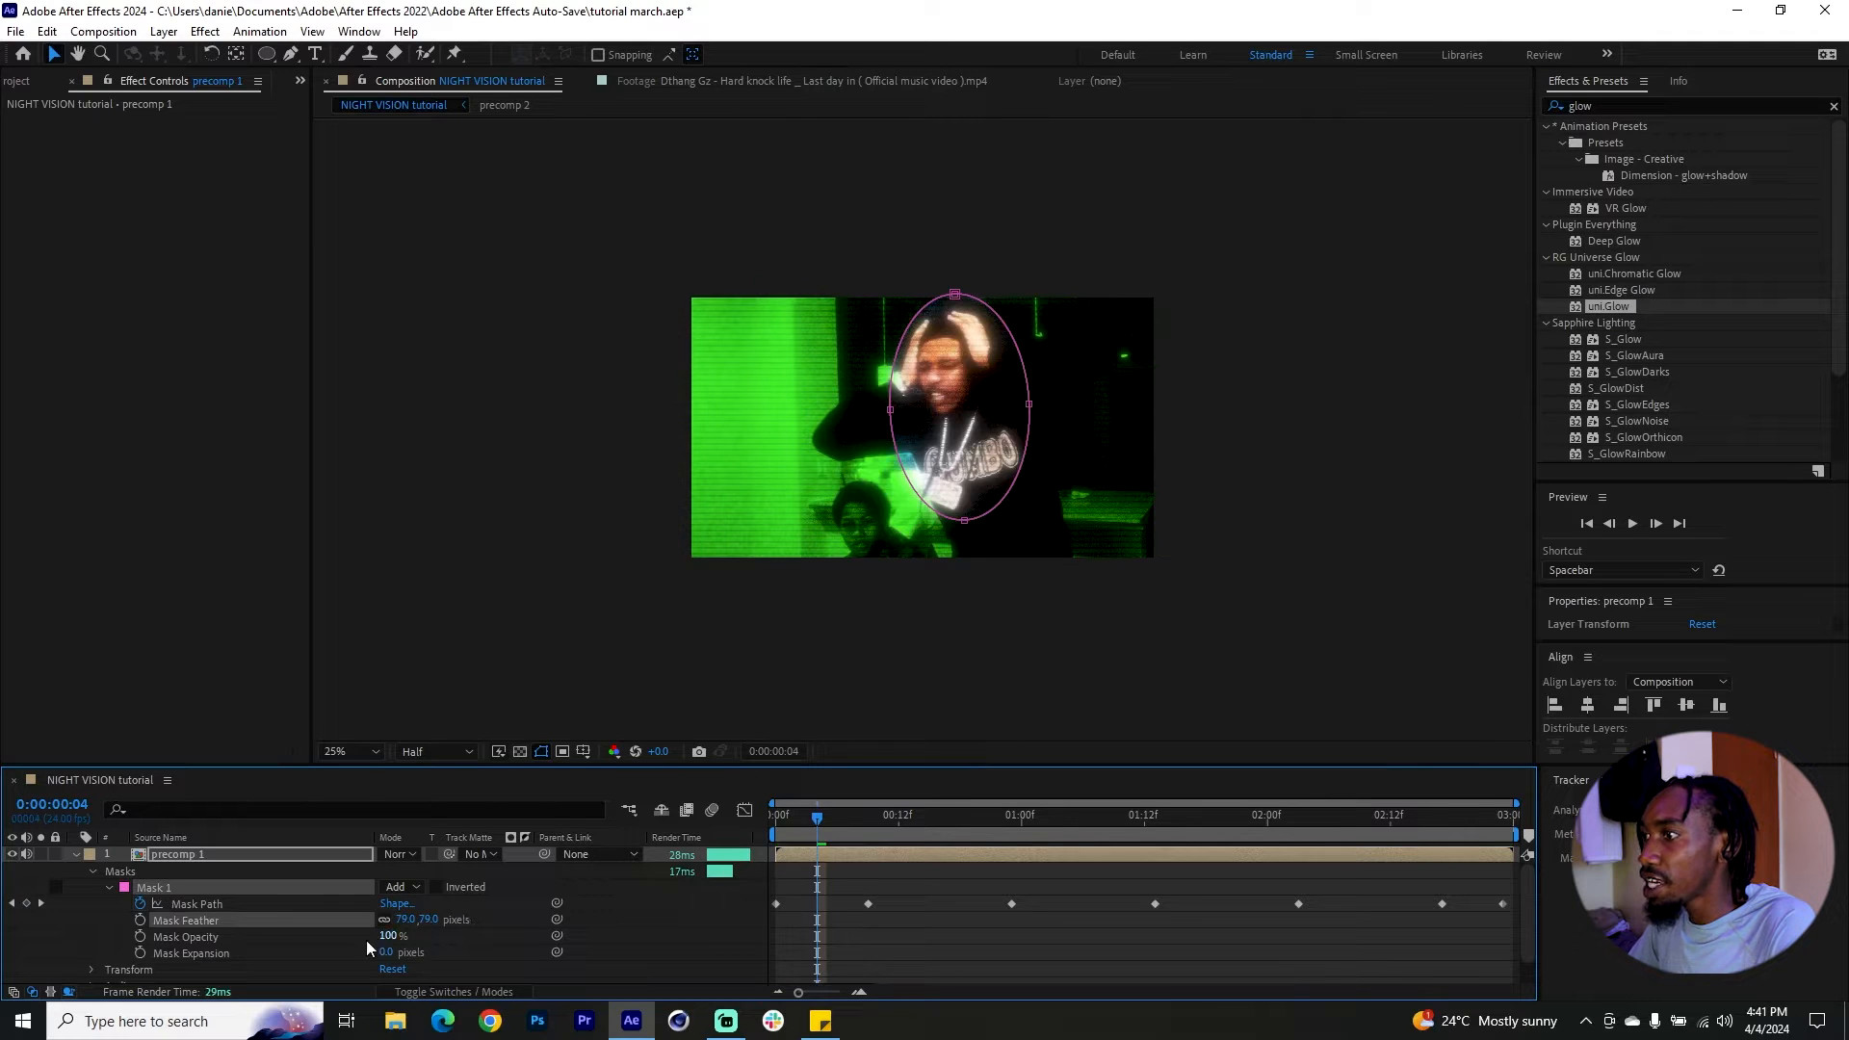
left_click_drag(386, 952, 412, 952)
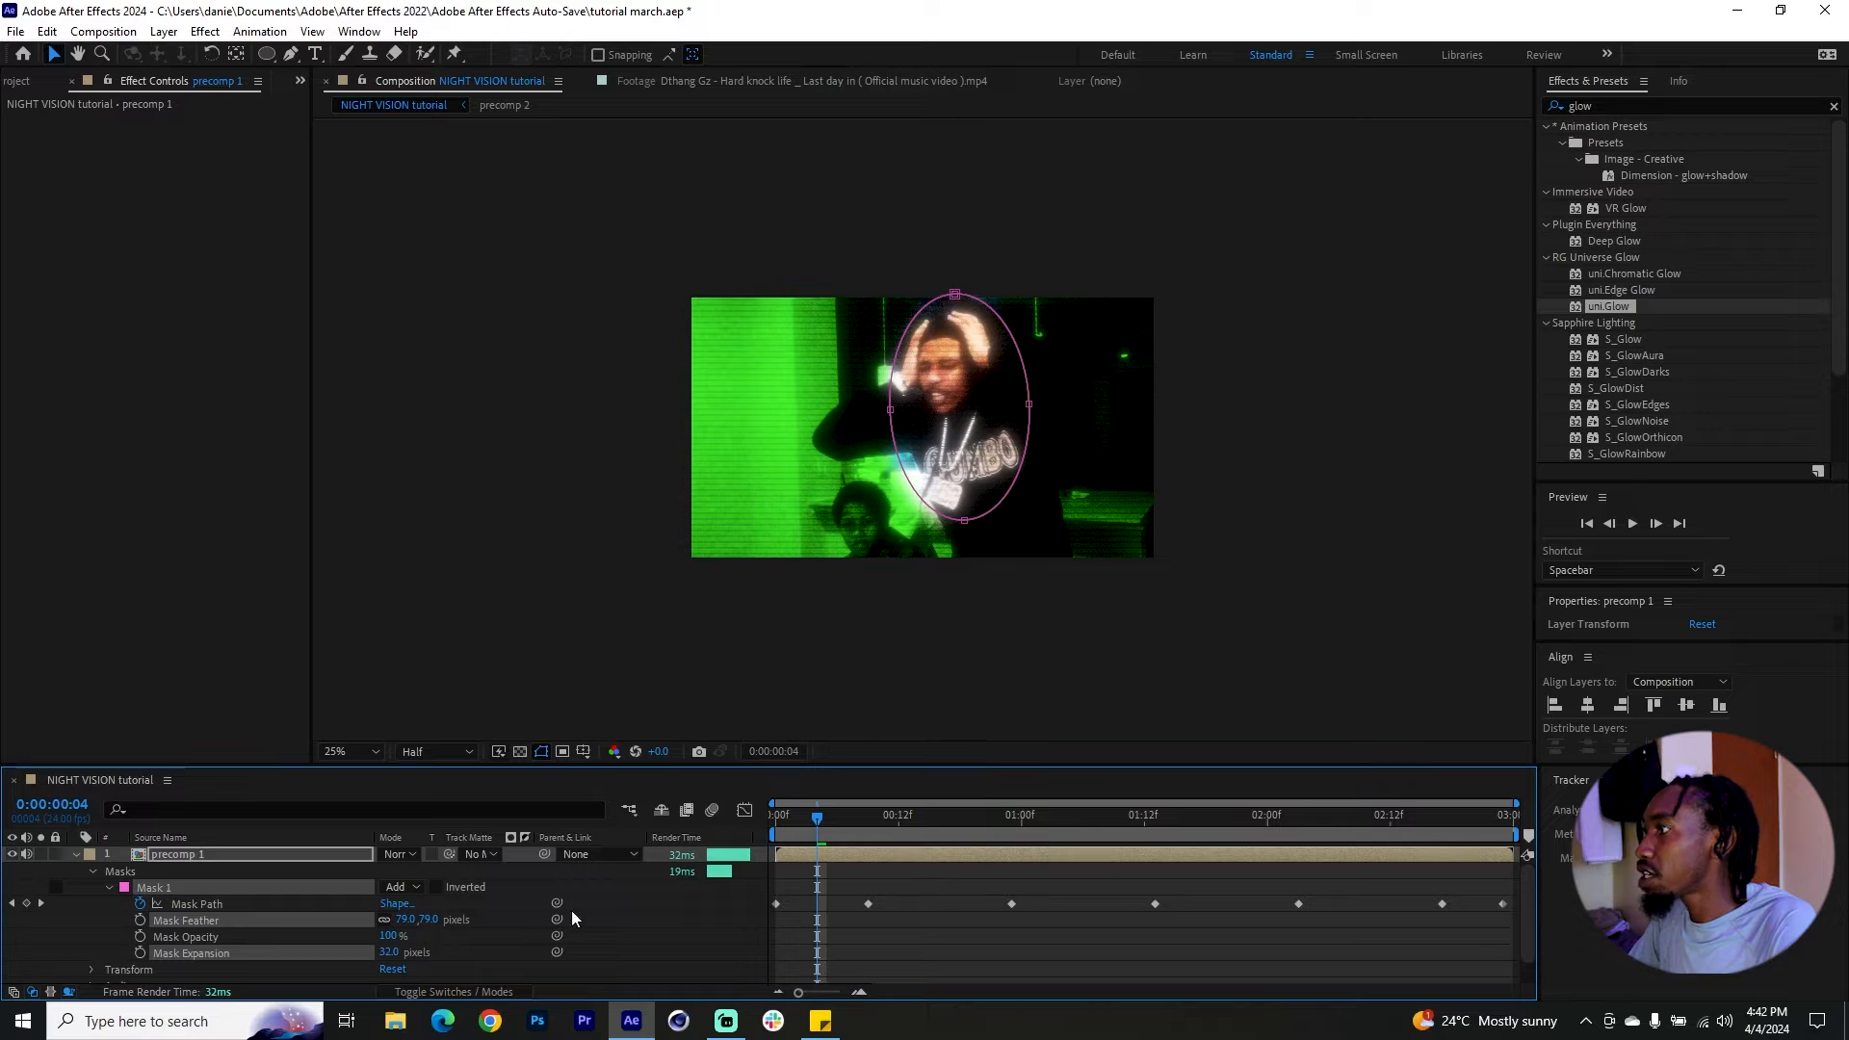
left_click(1088, 945)
left_click(75, 854)
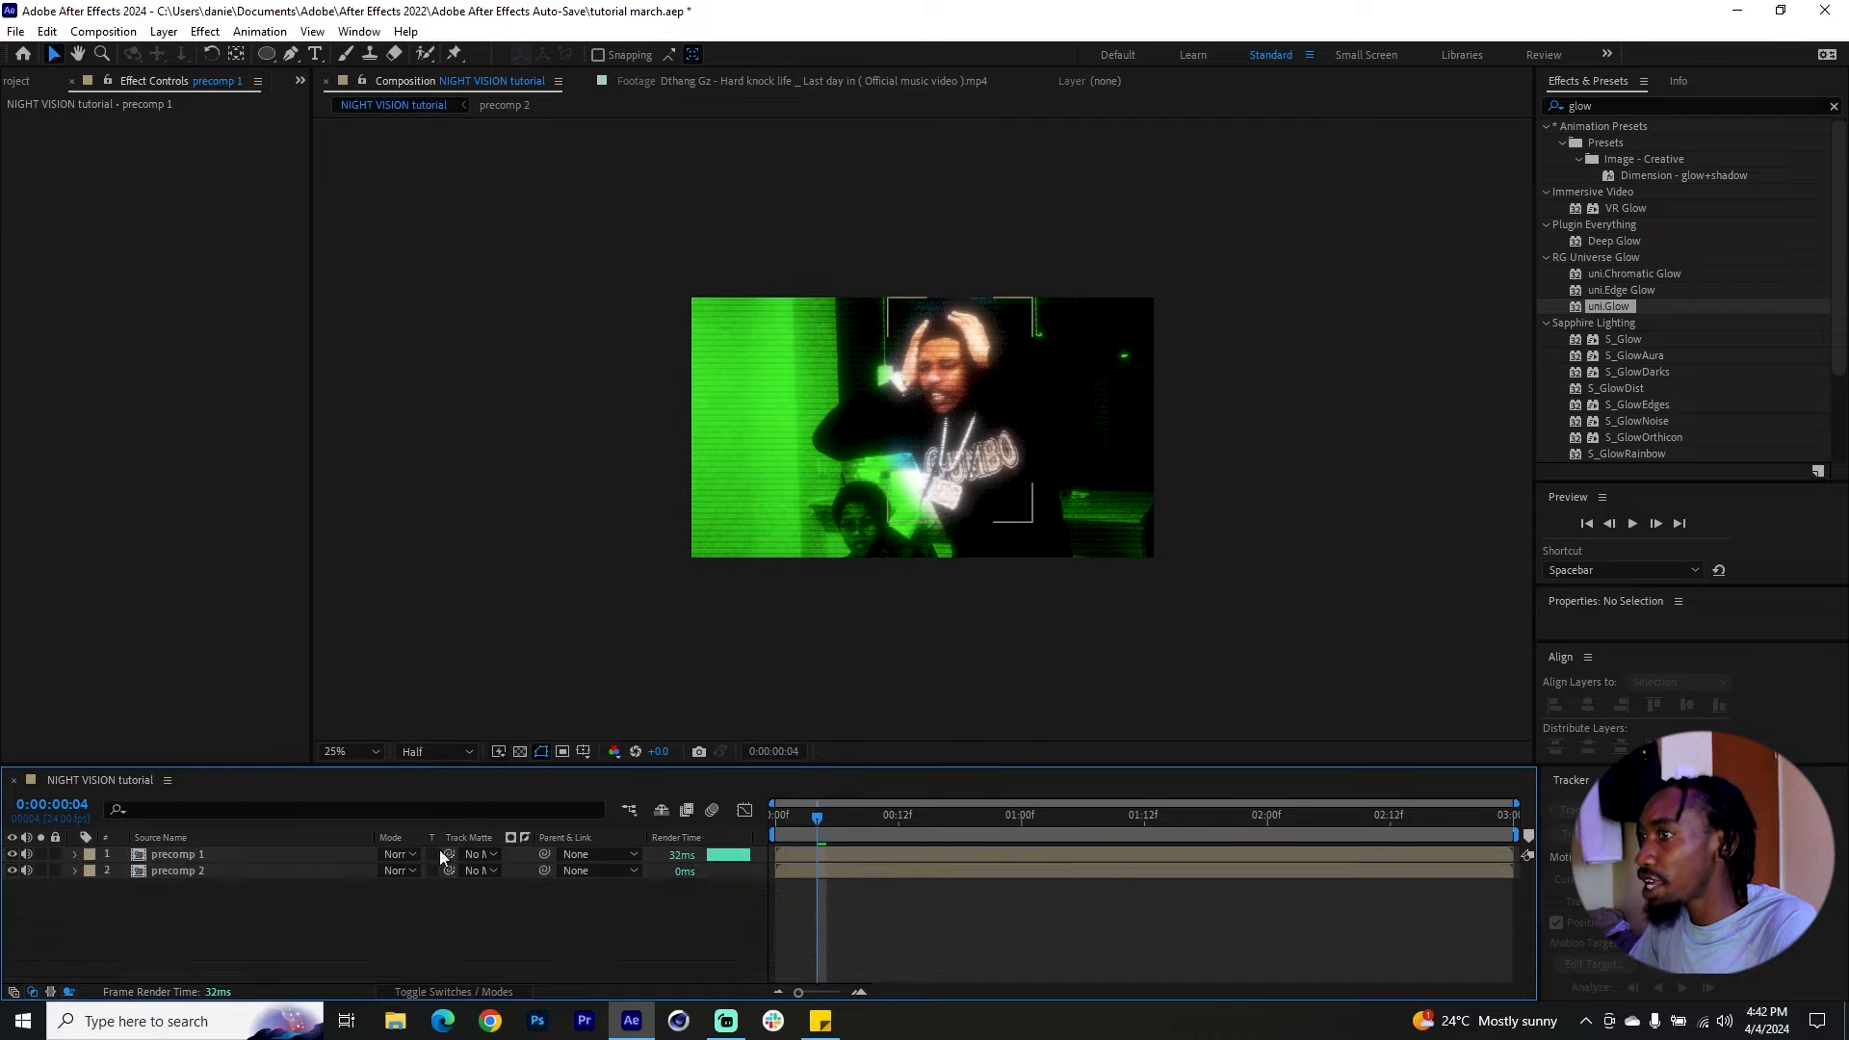
Step: Play the composition from the first frame to check how the feathered mask follows the performer
left_click(264, 857)
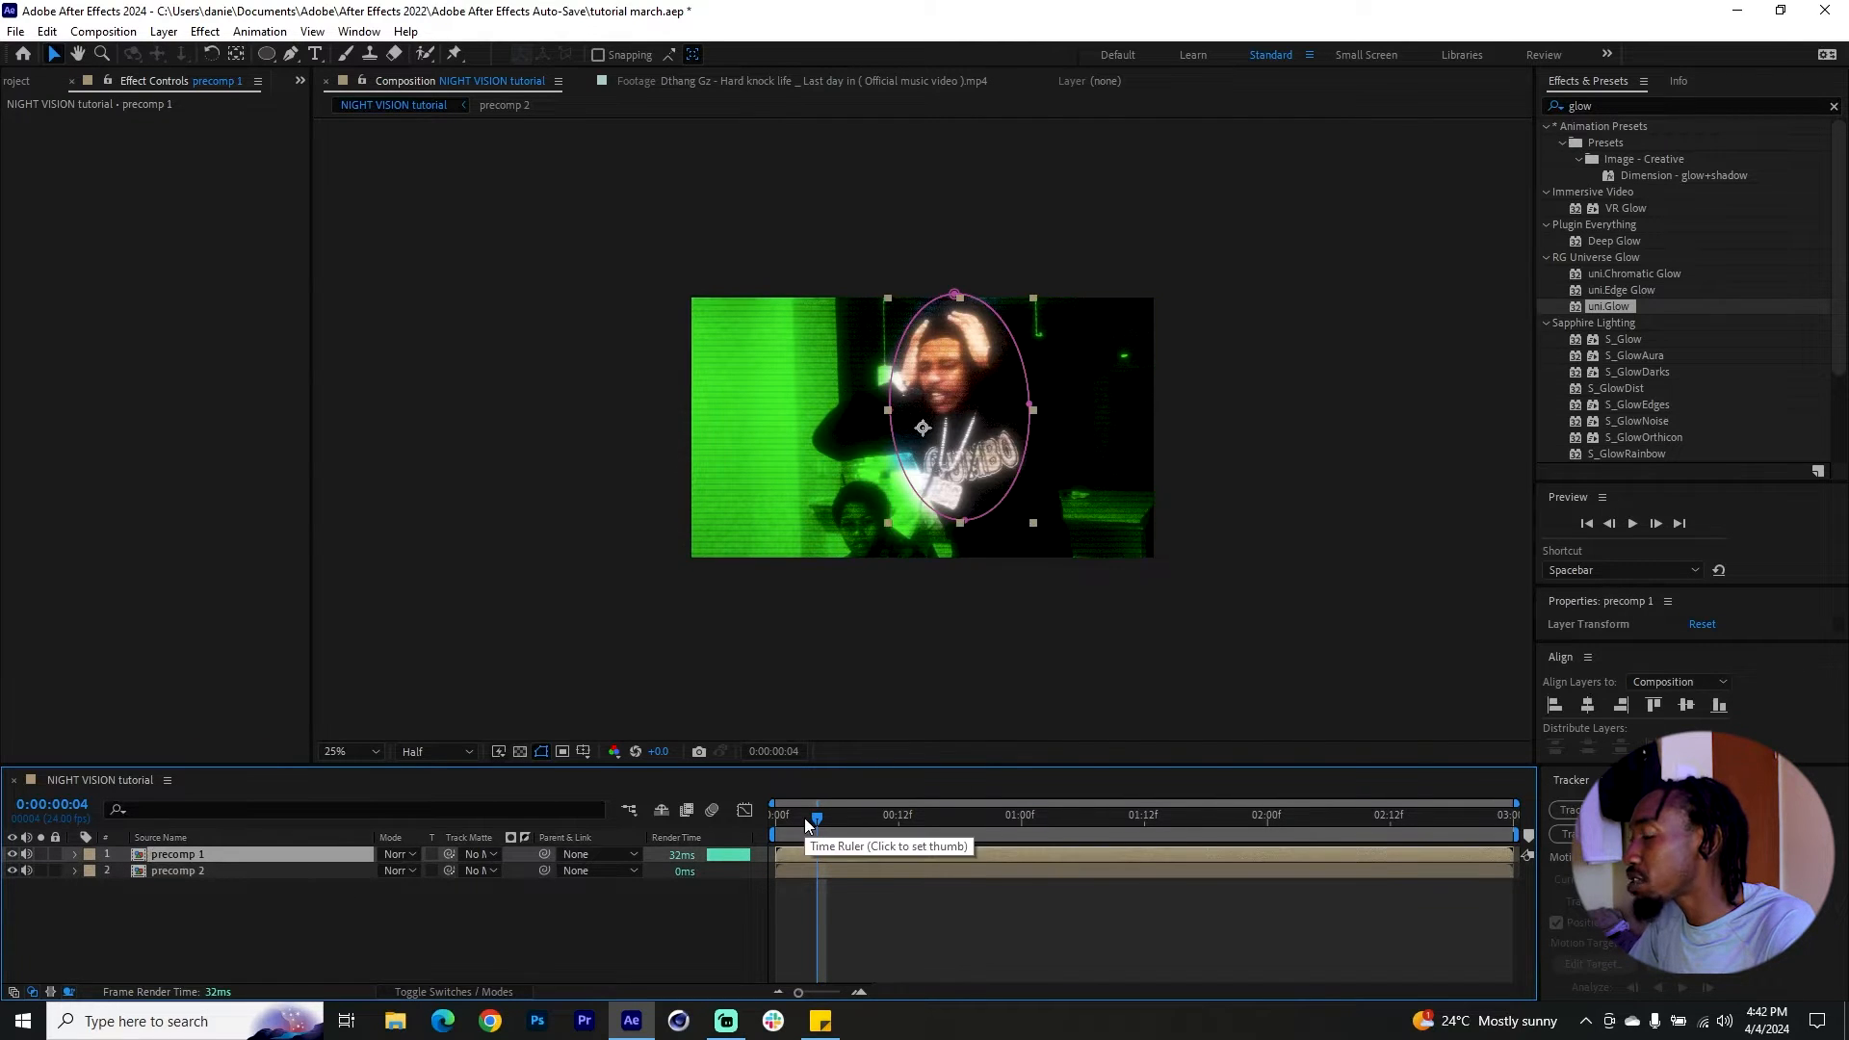
left_click_drag(810, 820, 775, 821)
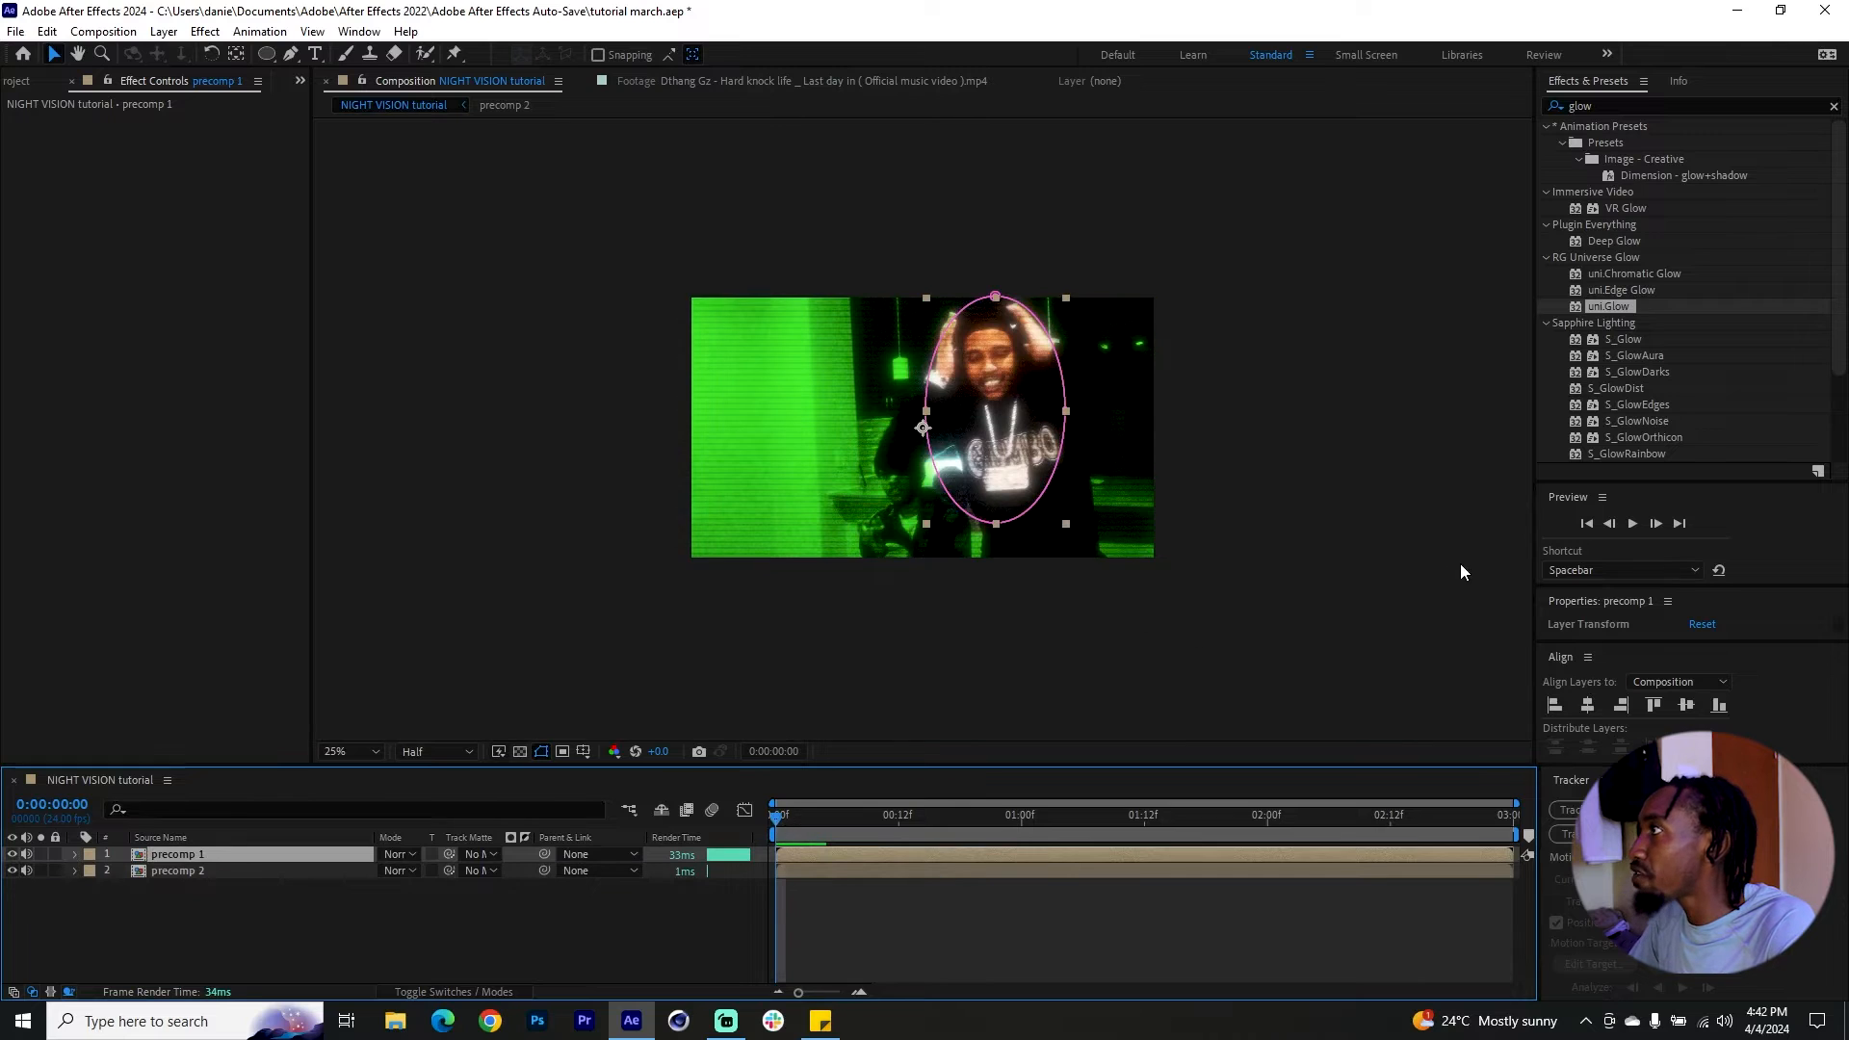
left_click(1383, 562)
key("space")
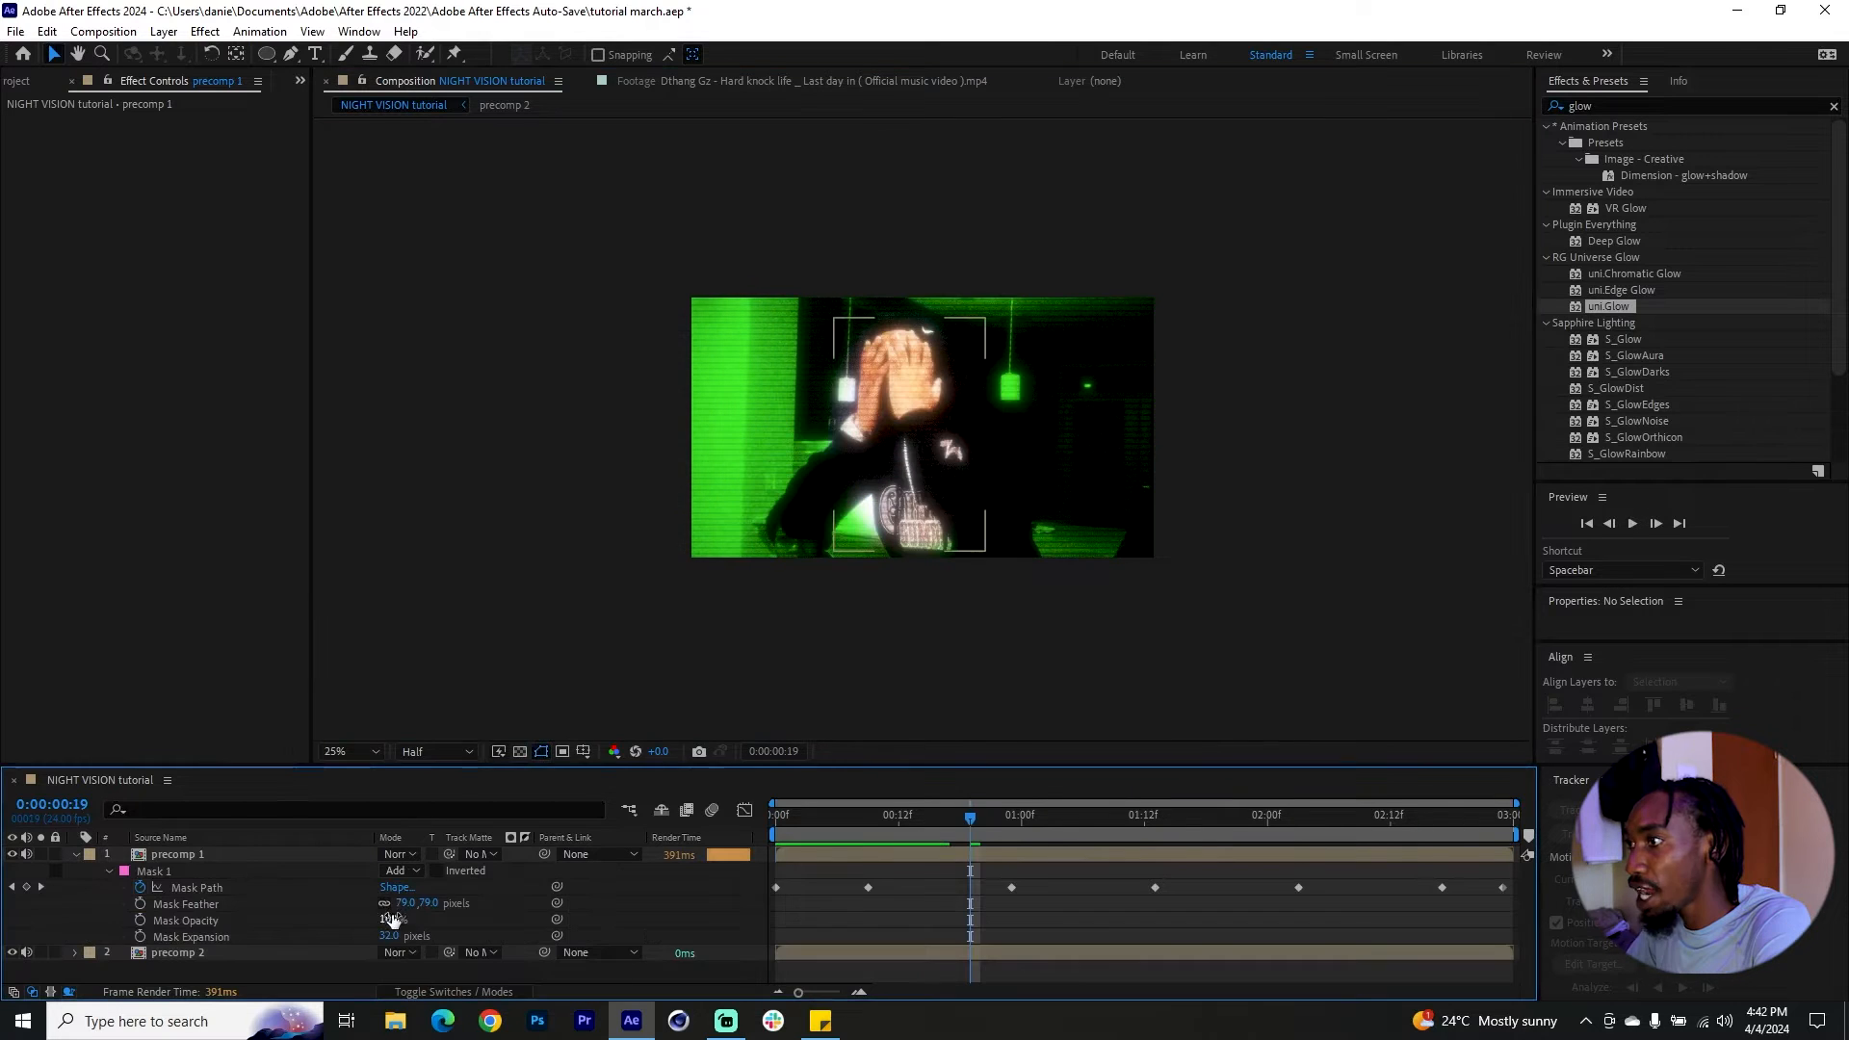
Step: Set the mask feather to 107 pixels and expansion to 54 pixels, and apply Easy Ease to all Mask Path keyframes
left_click_drag(404, 905, 388, 941)
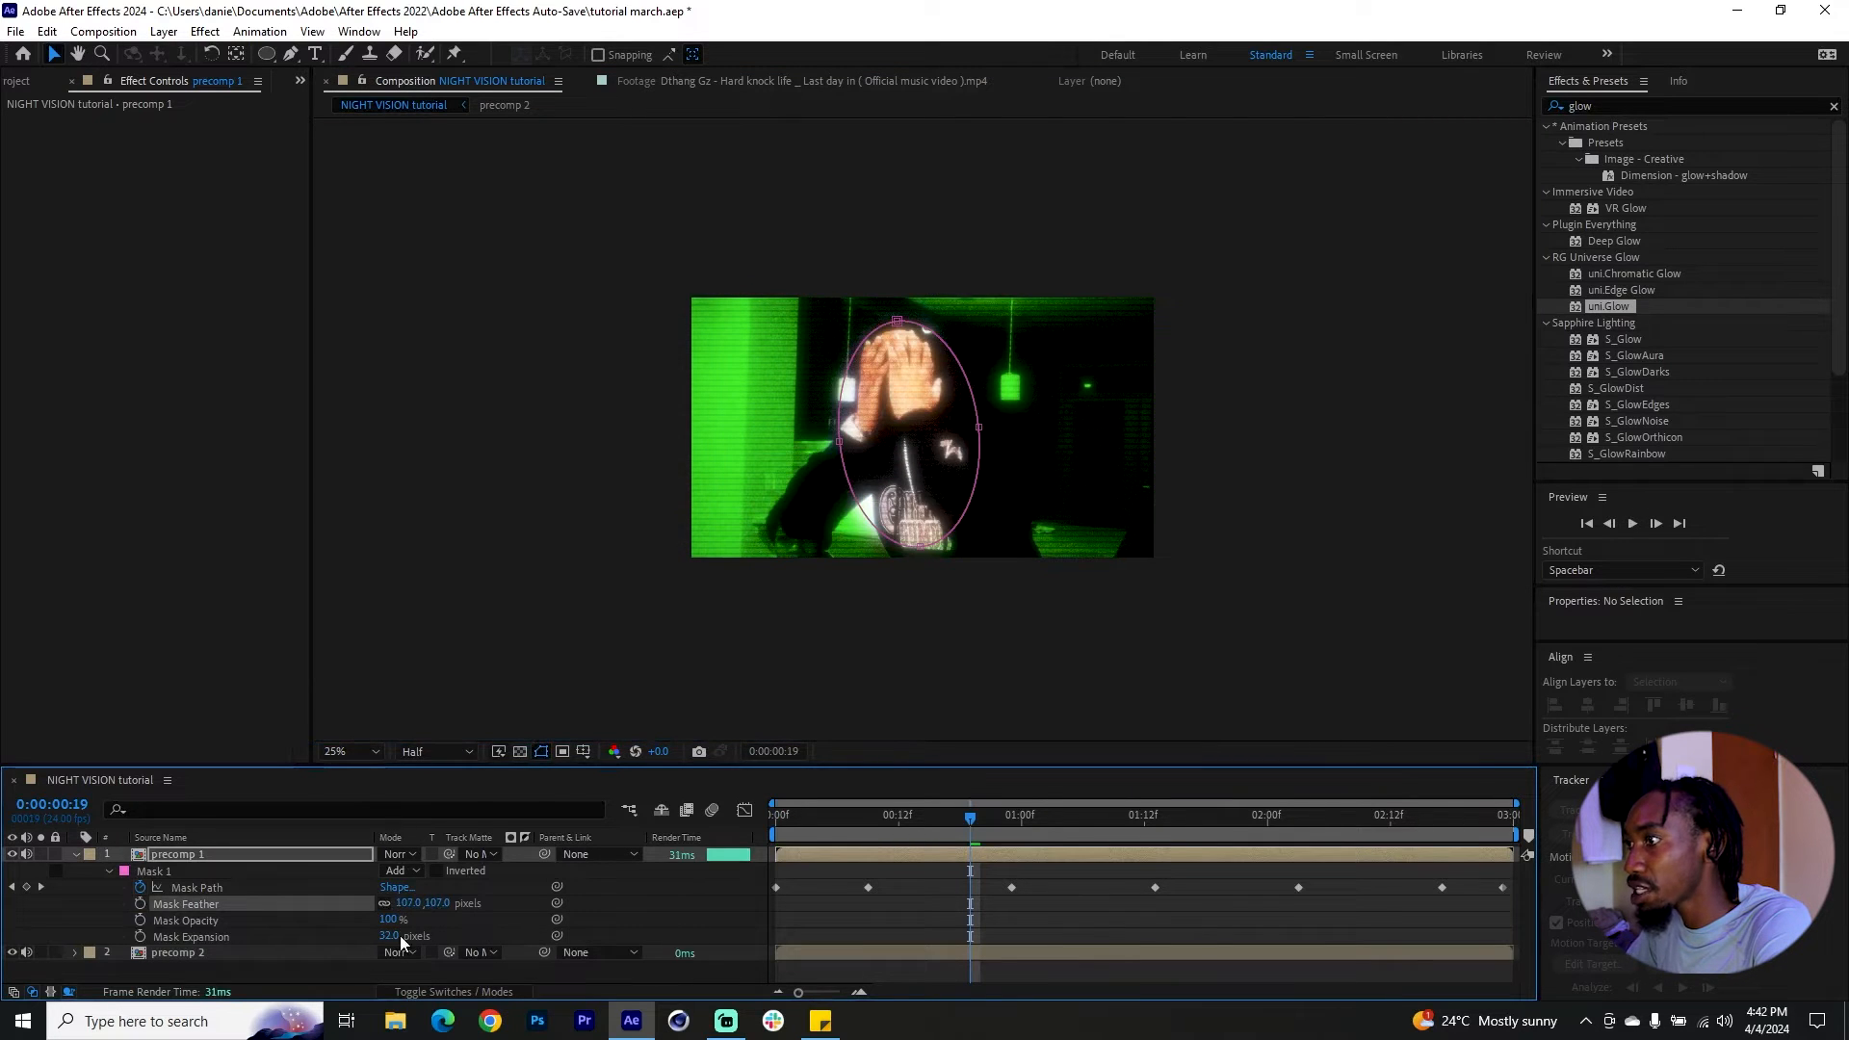
key("u")
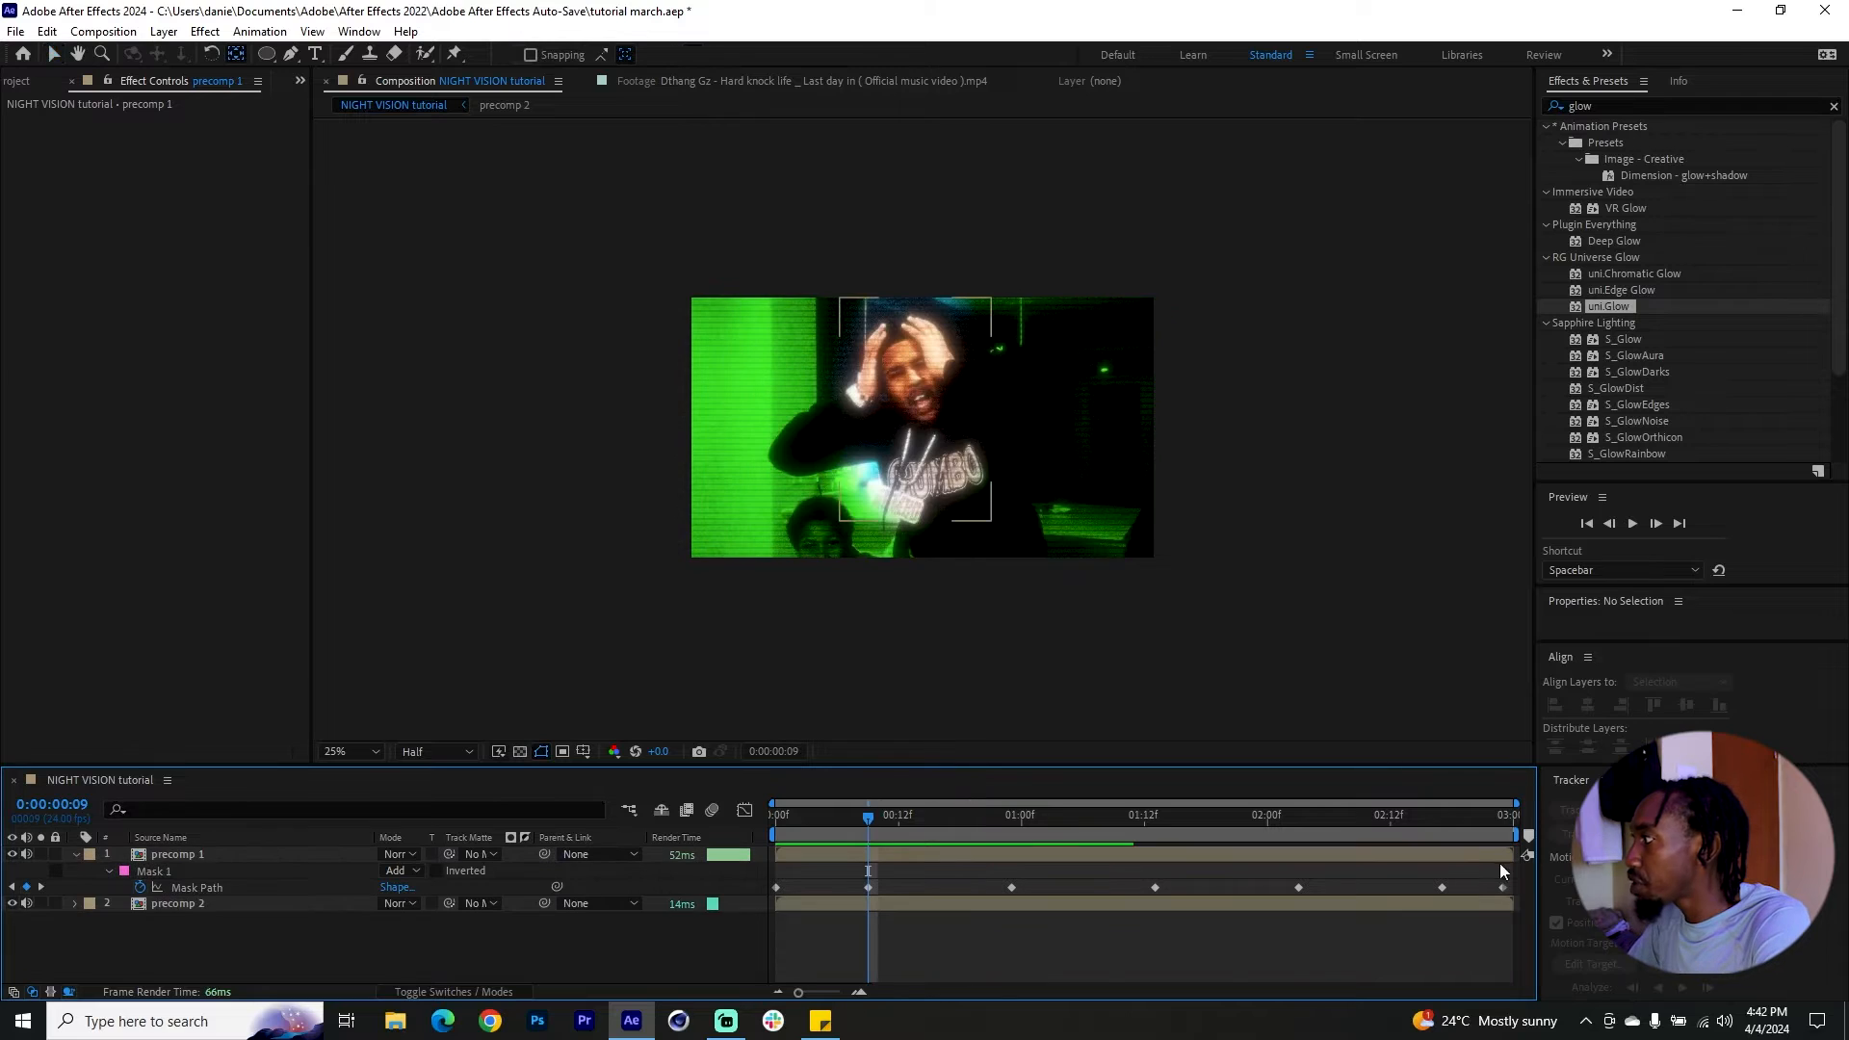
left_click_drag(1504, 877, 770, 898)
key("F9")
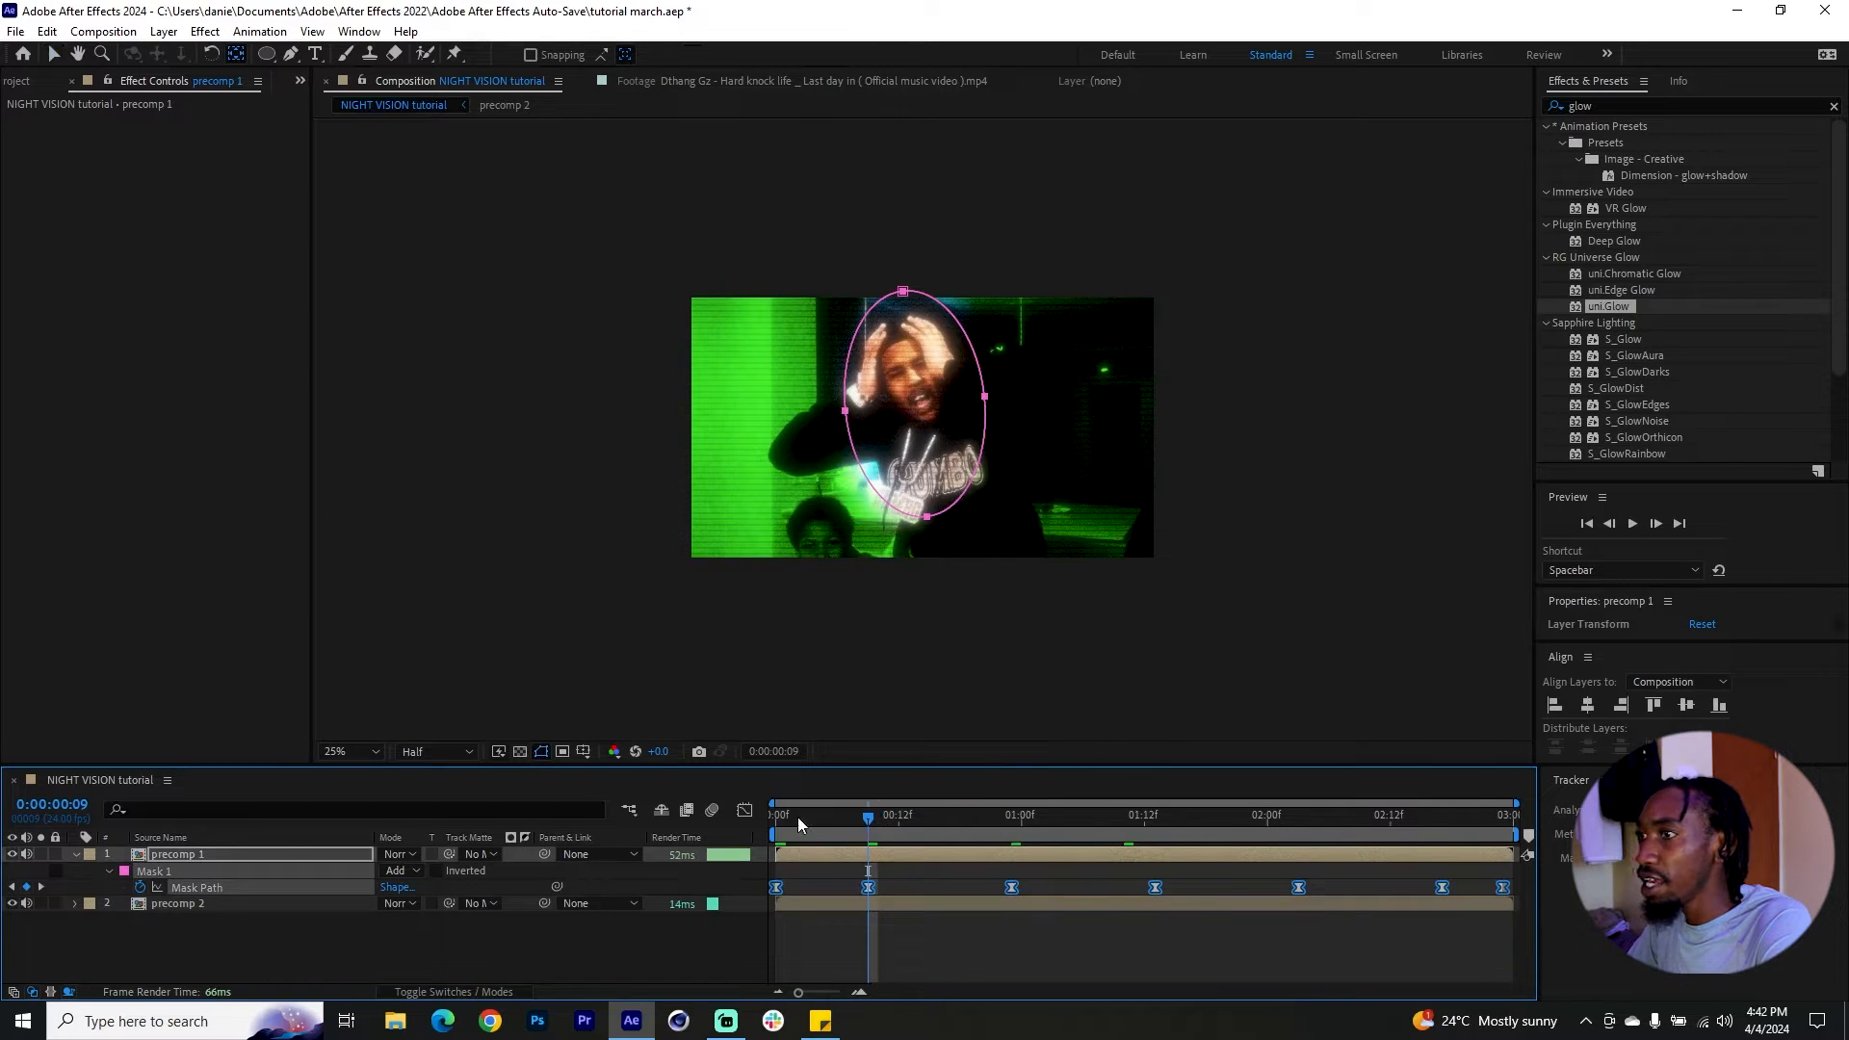
Step: Lower Mask 1's opacity to 80%
left_click(100, 866)
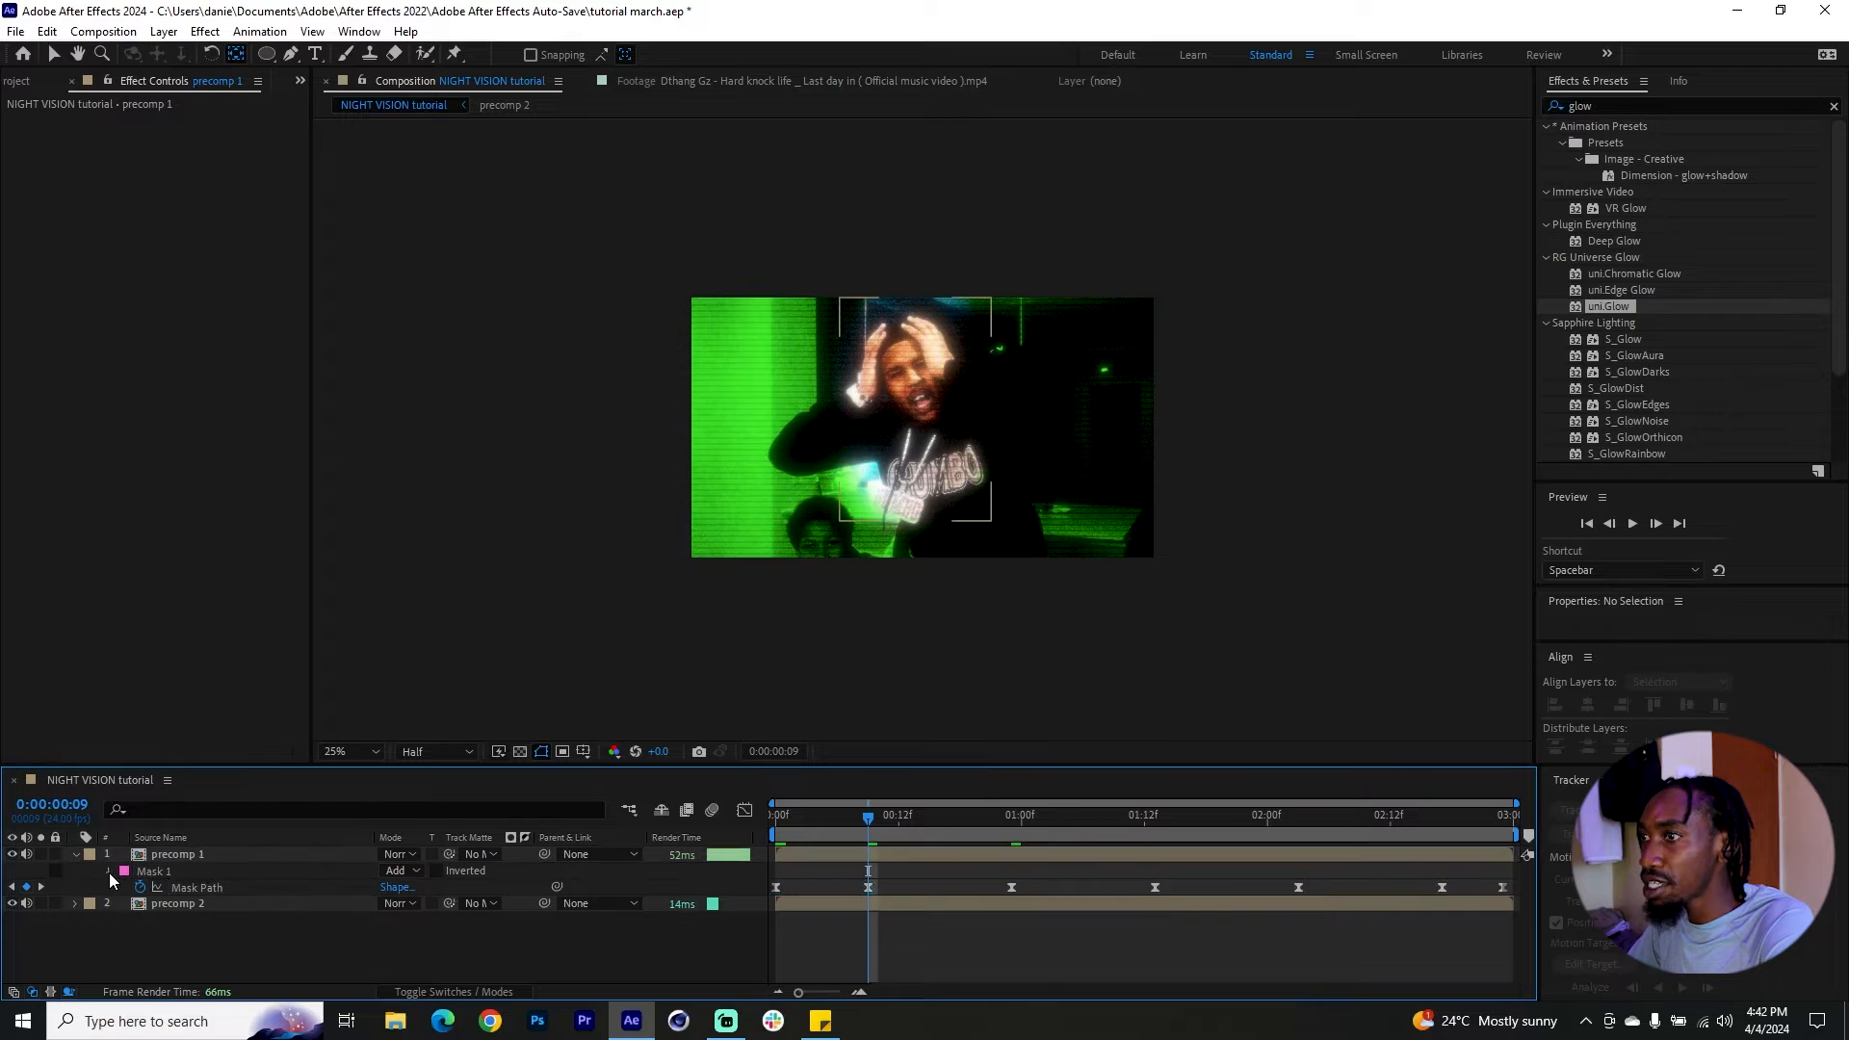
left_click(108, 873)
left_click(109, 873)
left_click(254, 930)
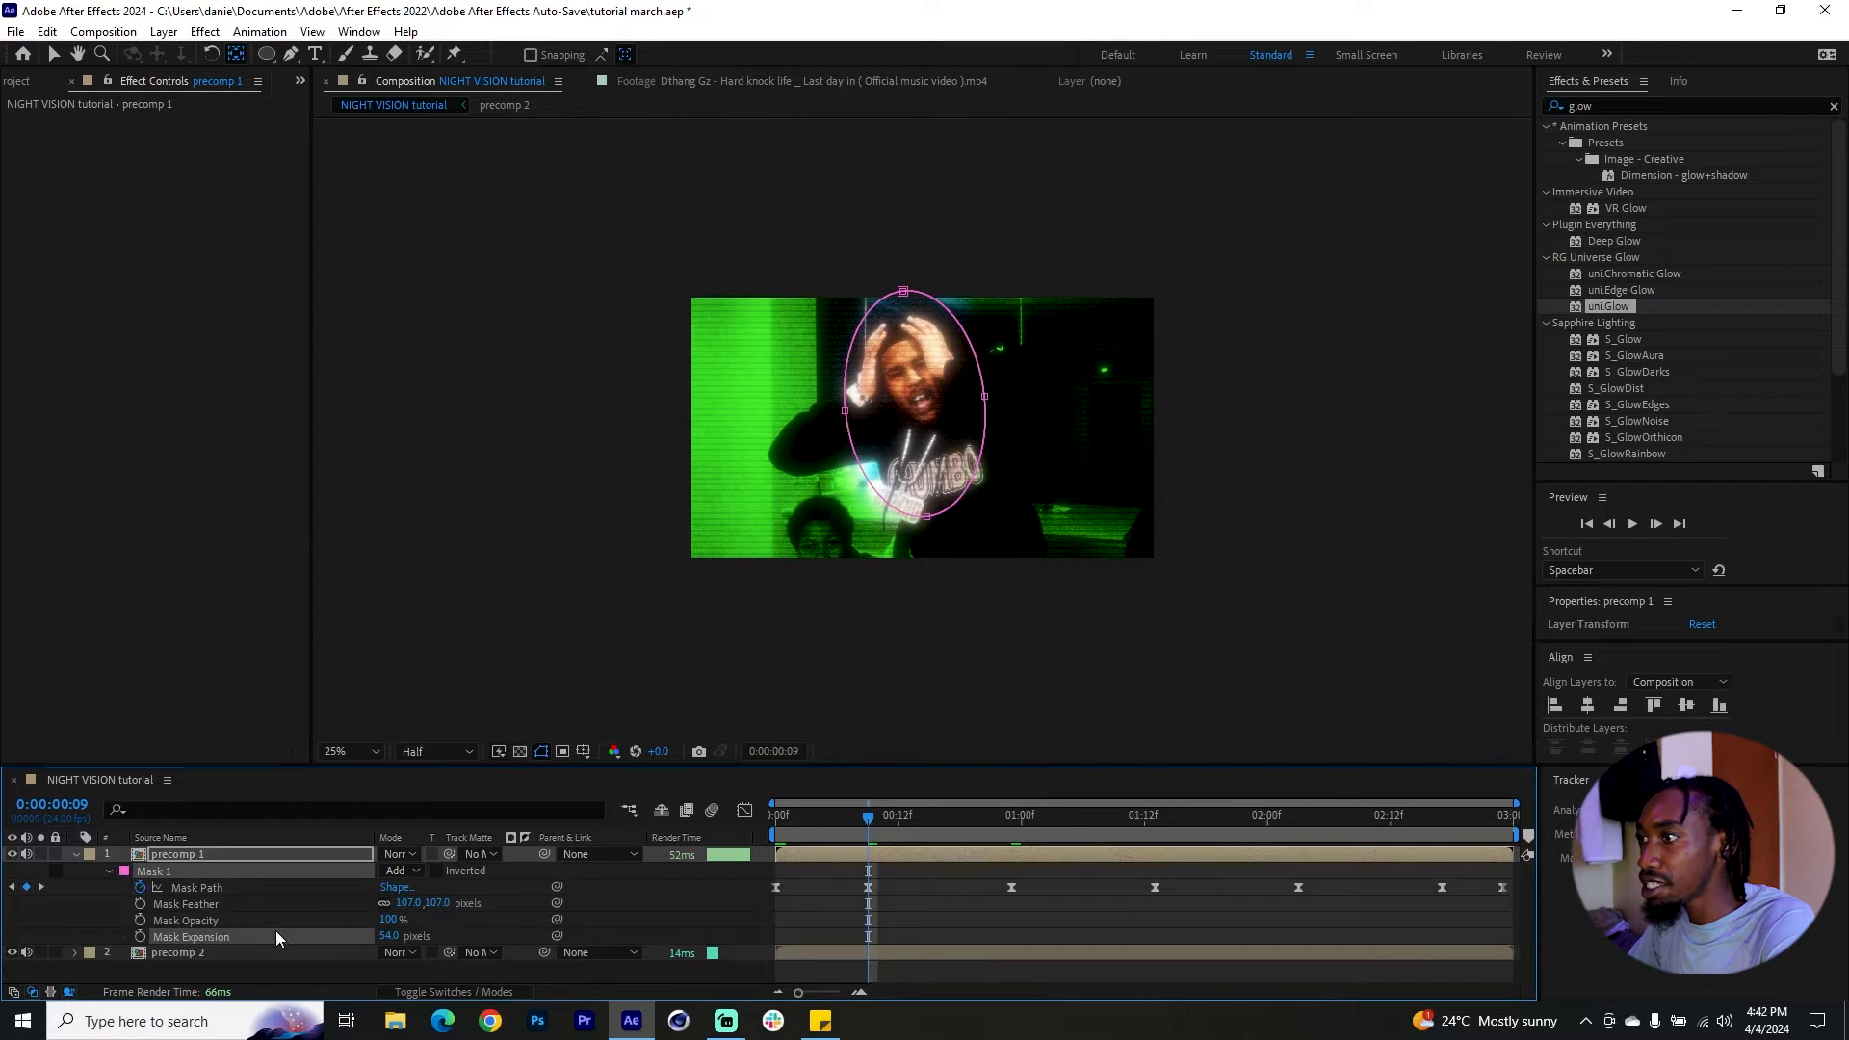
left_click(389, 920)
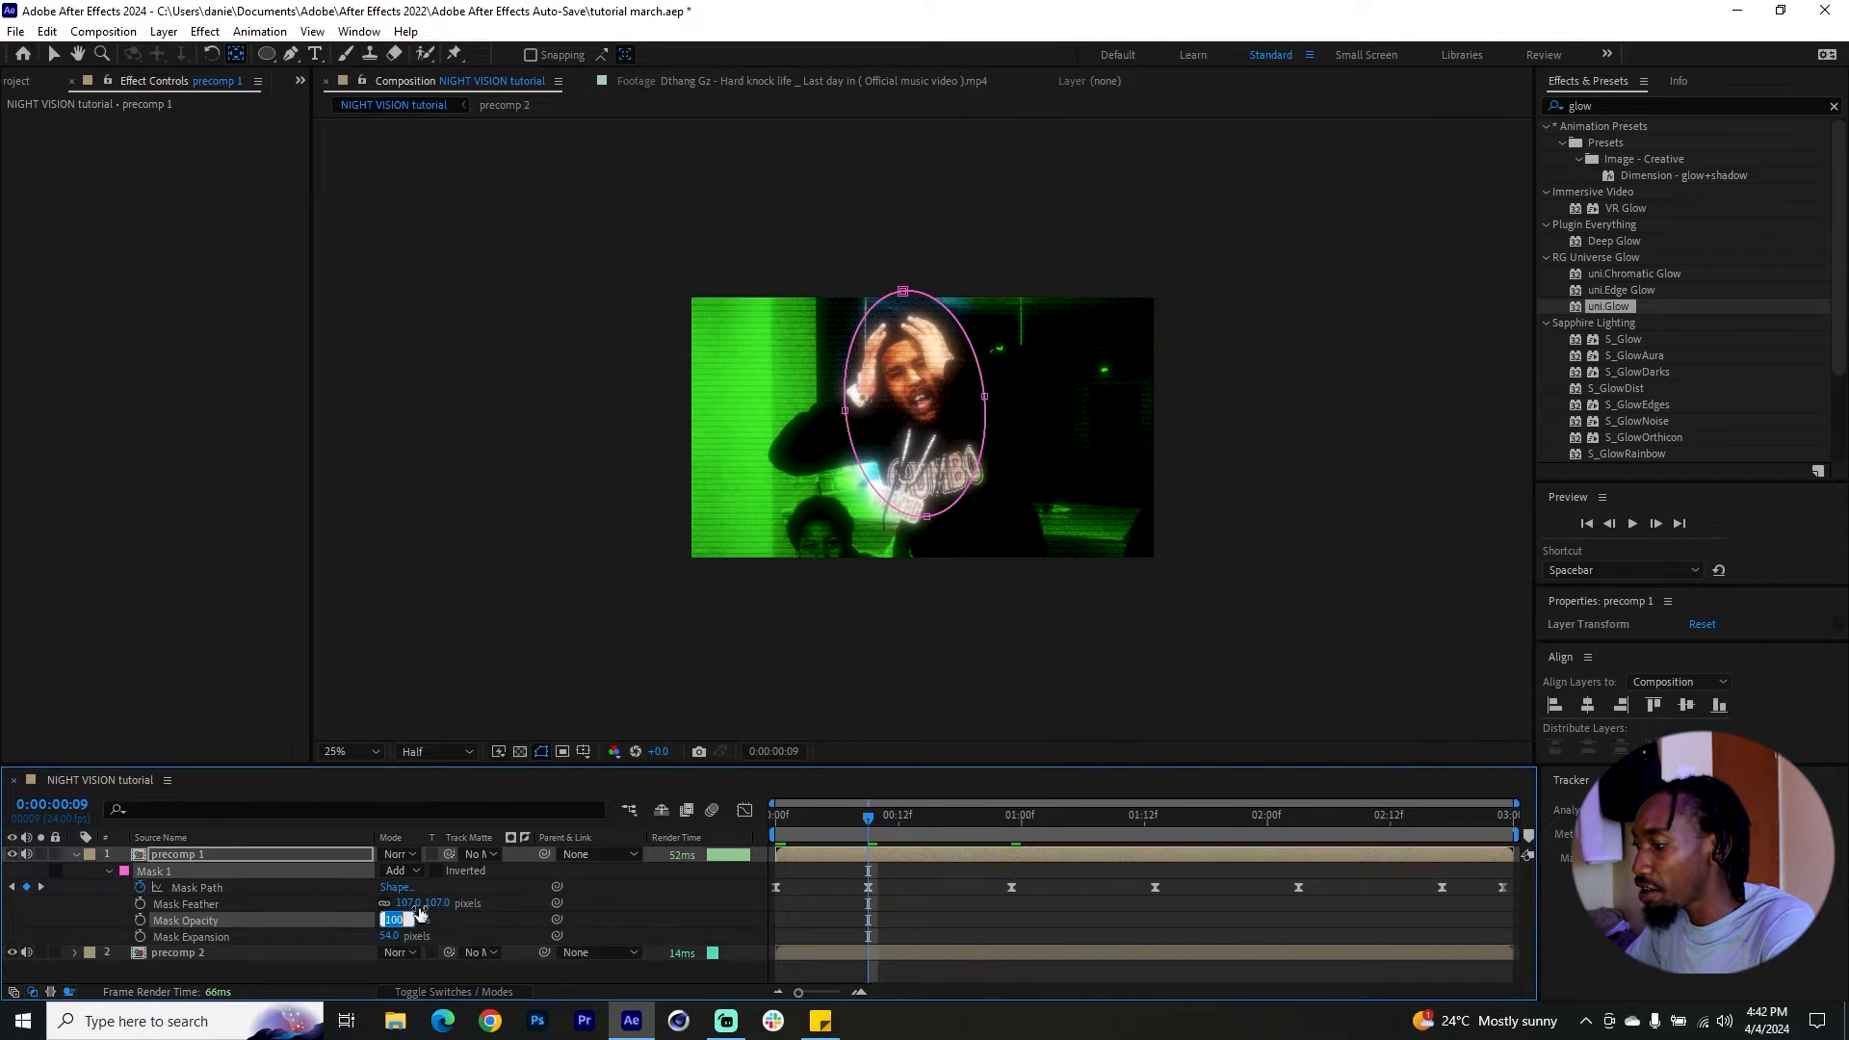
type("80")
key("Return")
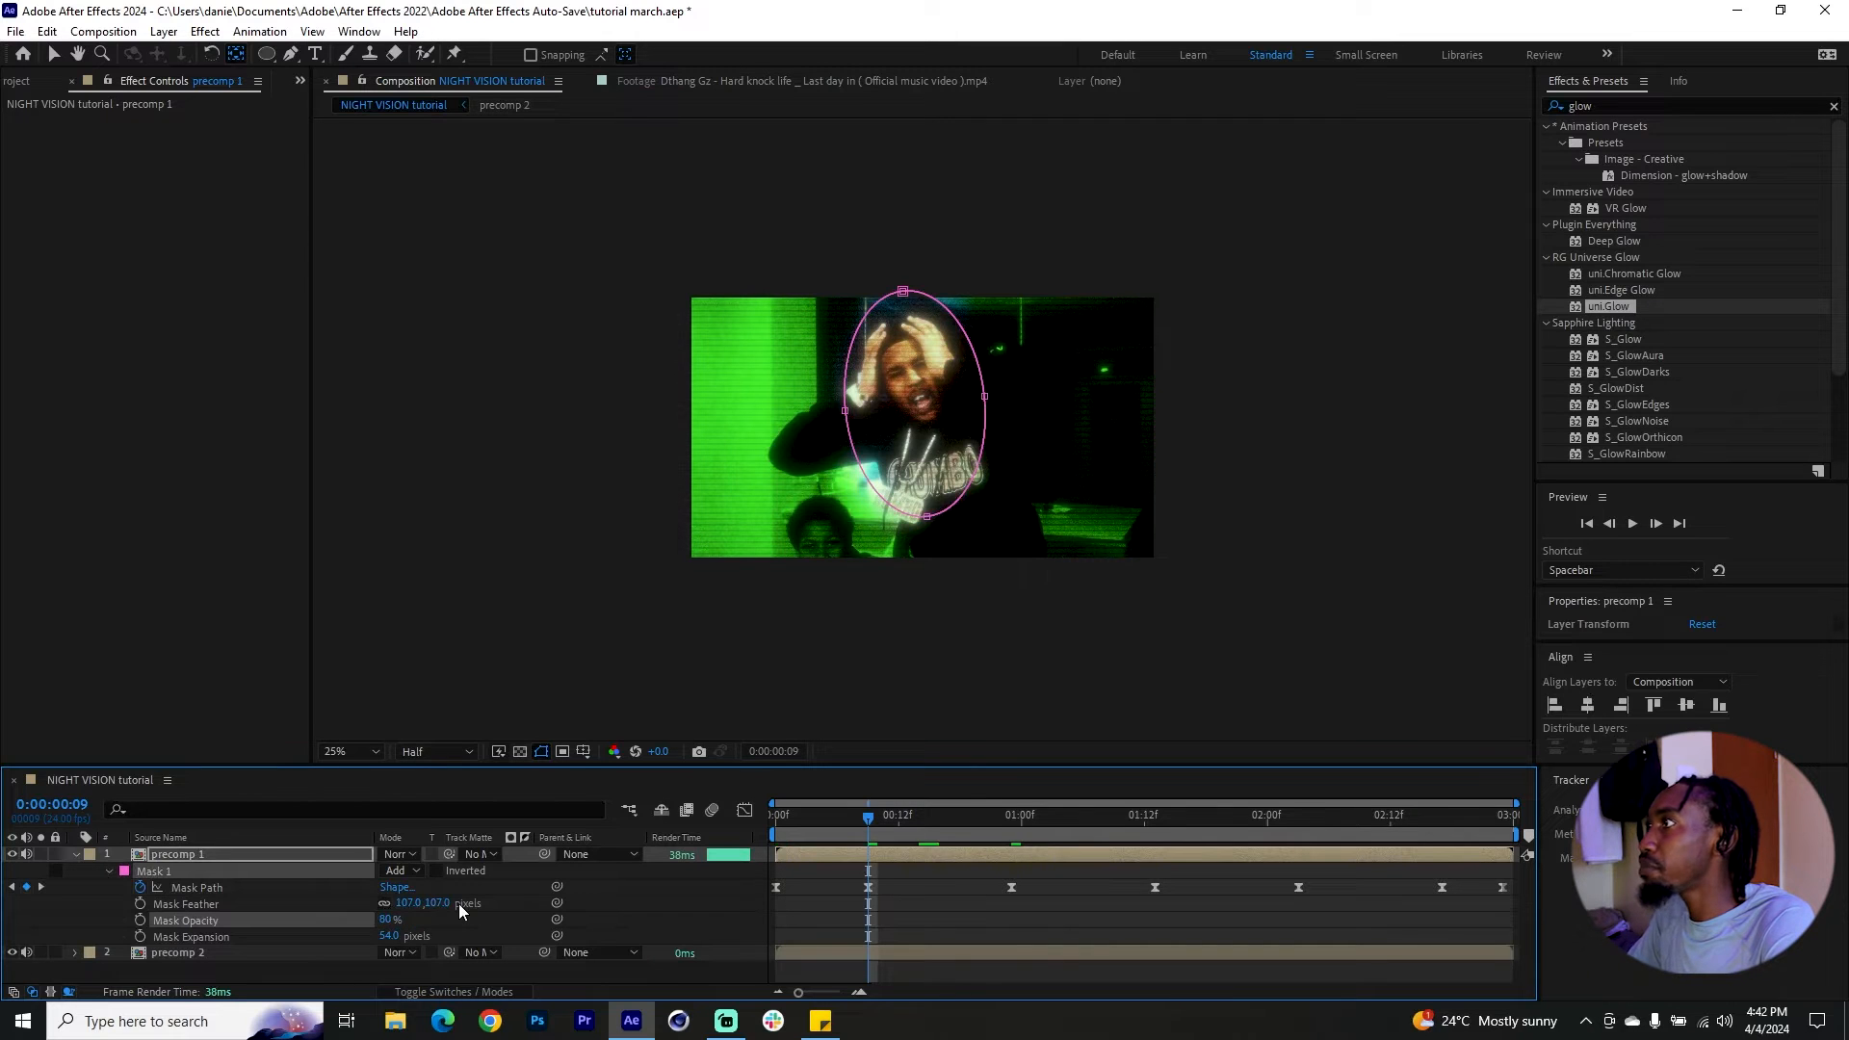
left_click(907, 898)
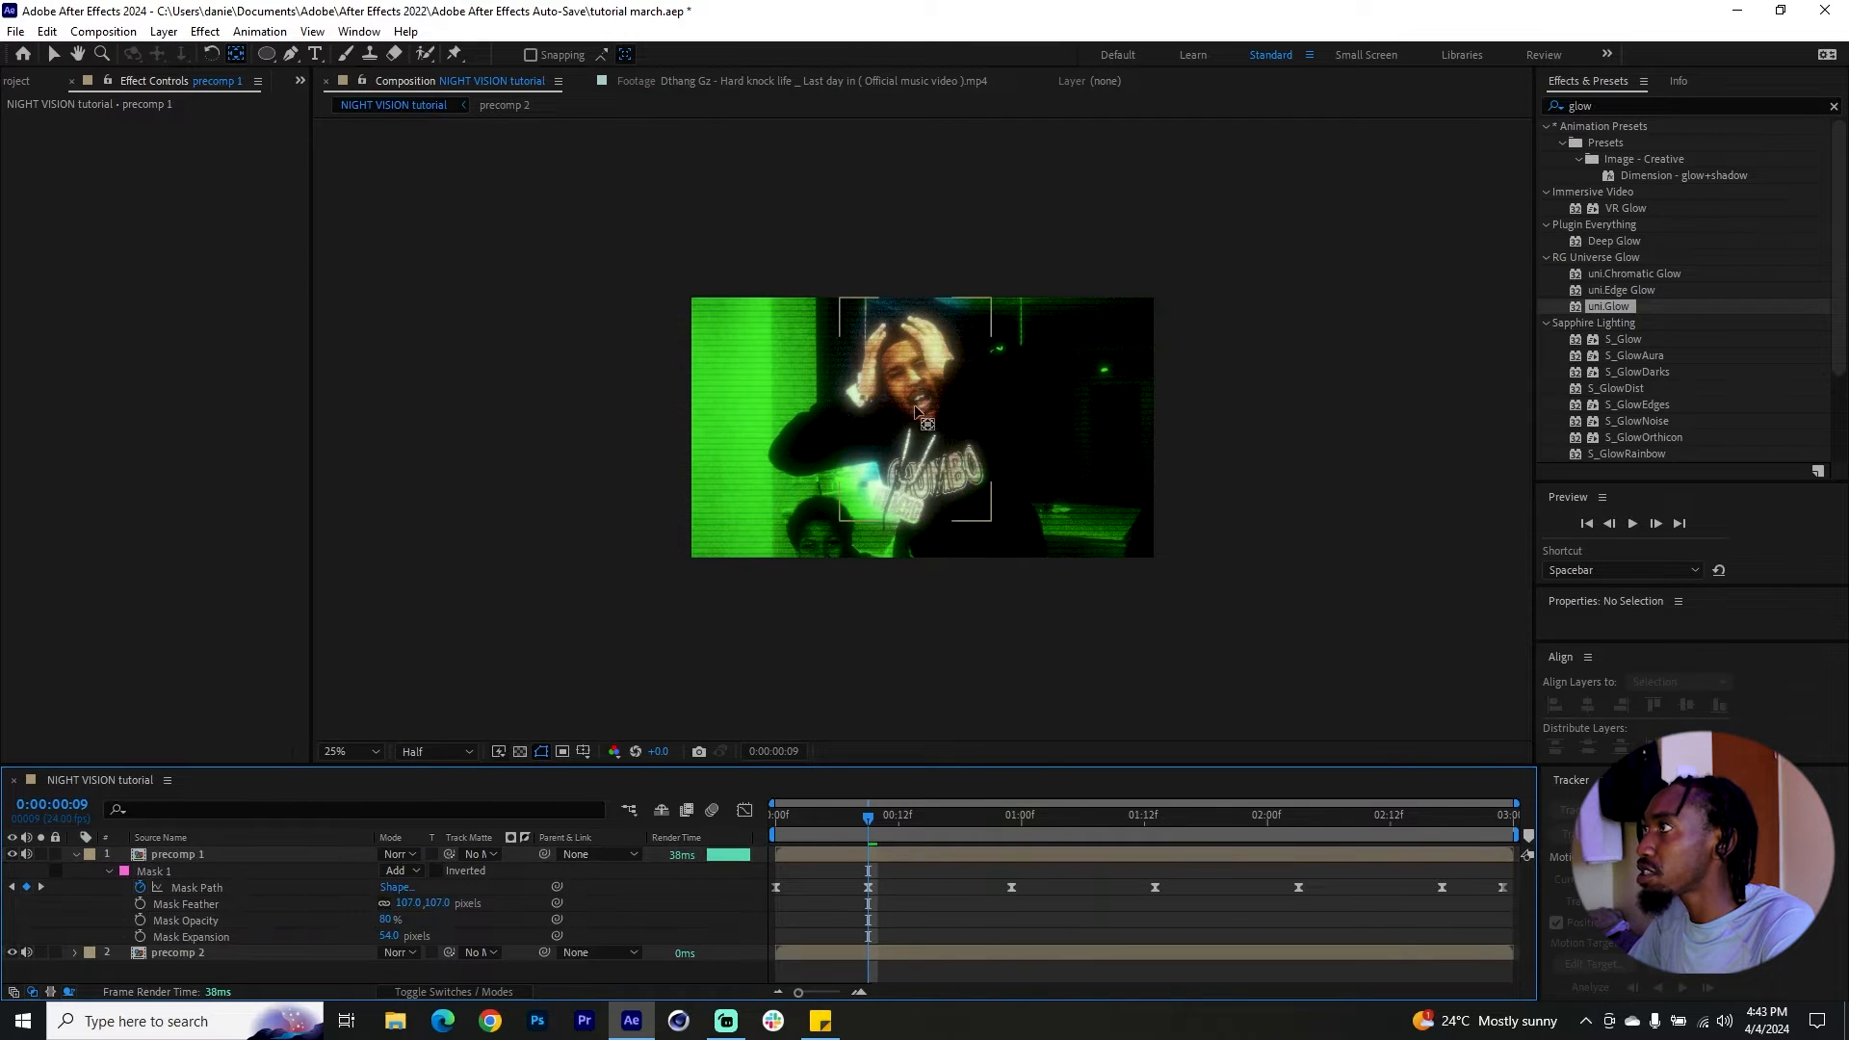
Step: Collapse precomp 1 and preview the masked effect through to about 0:00:02:06
key("u")
key("space")
left_click_drag(975, 829, 1325, 828)
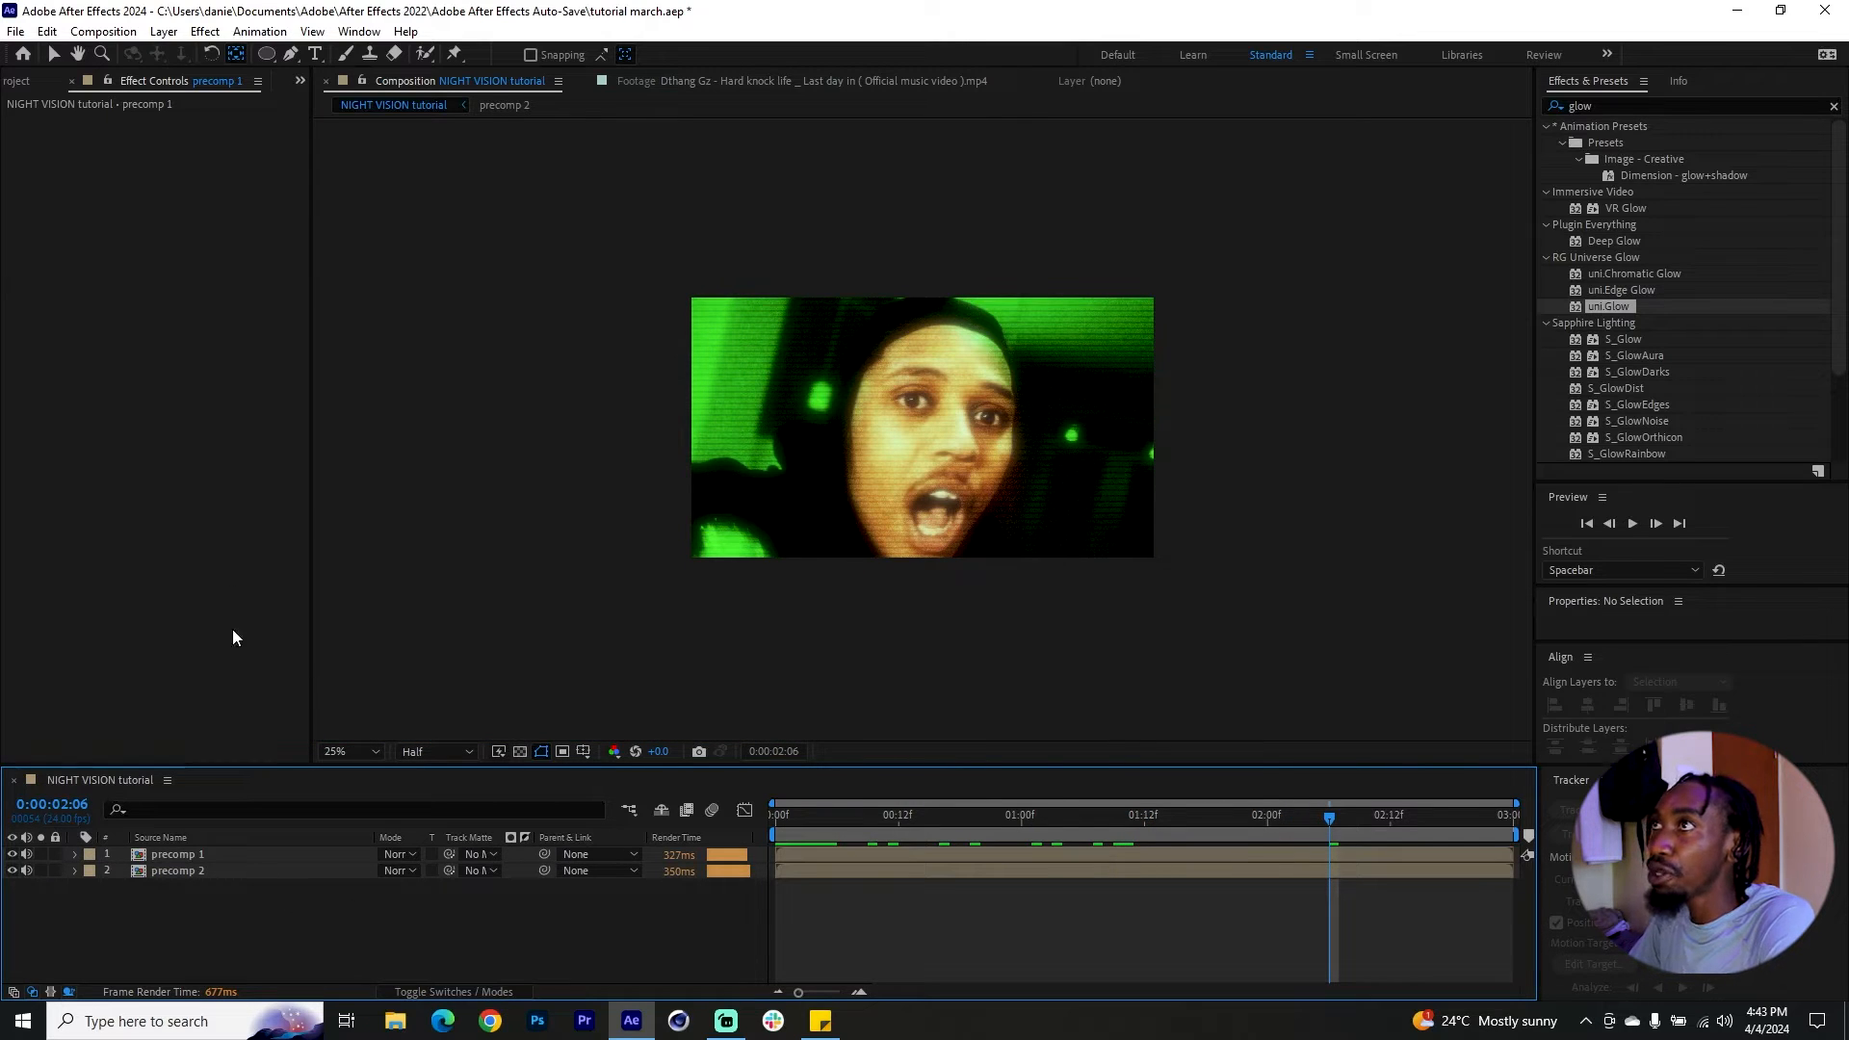
Step: Create a new 1920x1080, 24 fps composition named "shape"
left_click(19, 82)
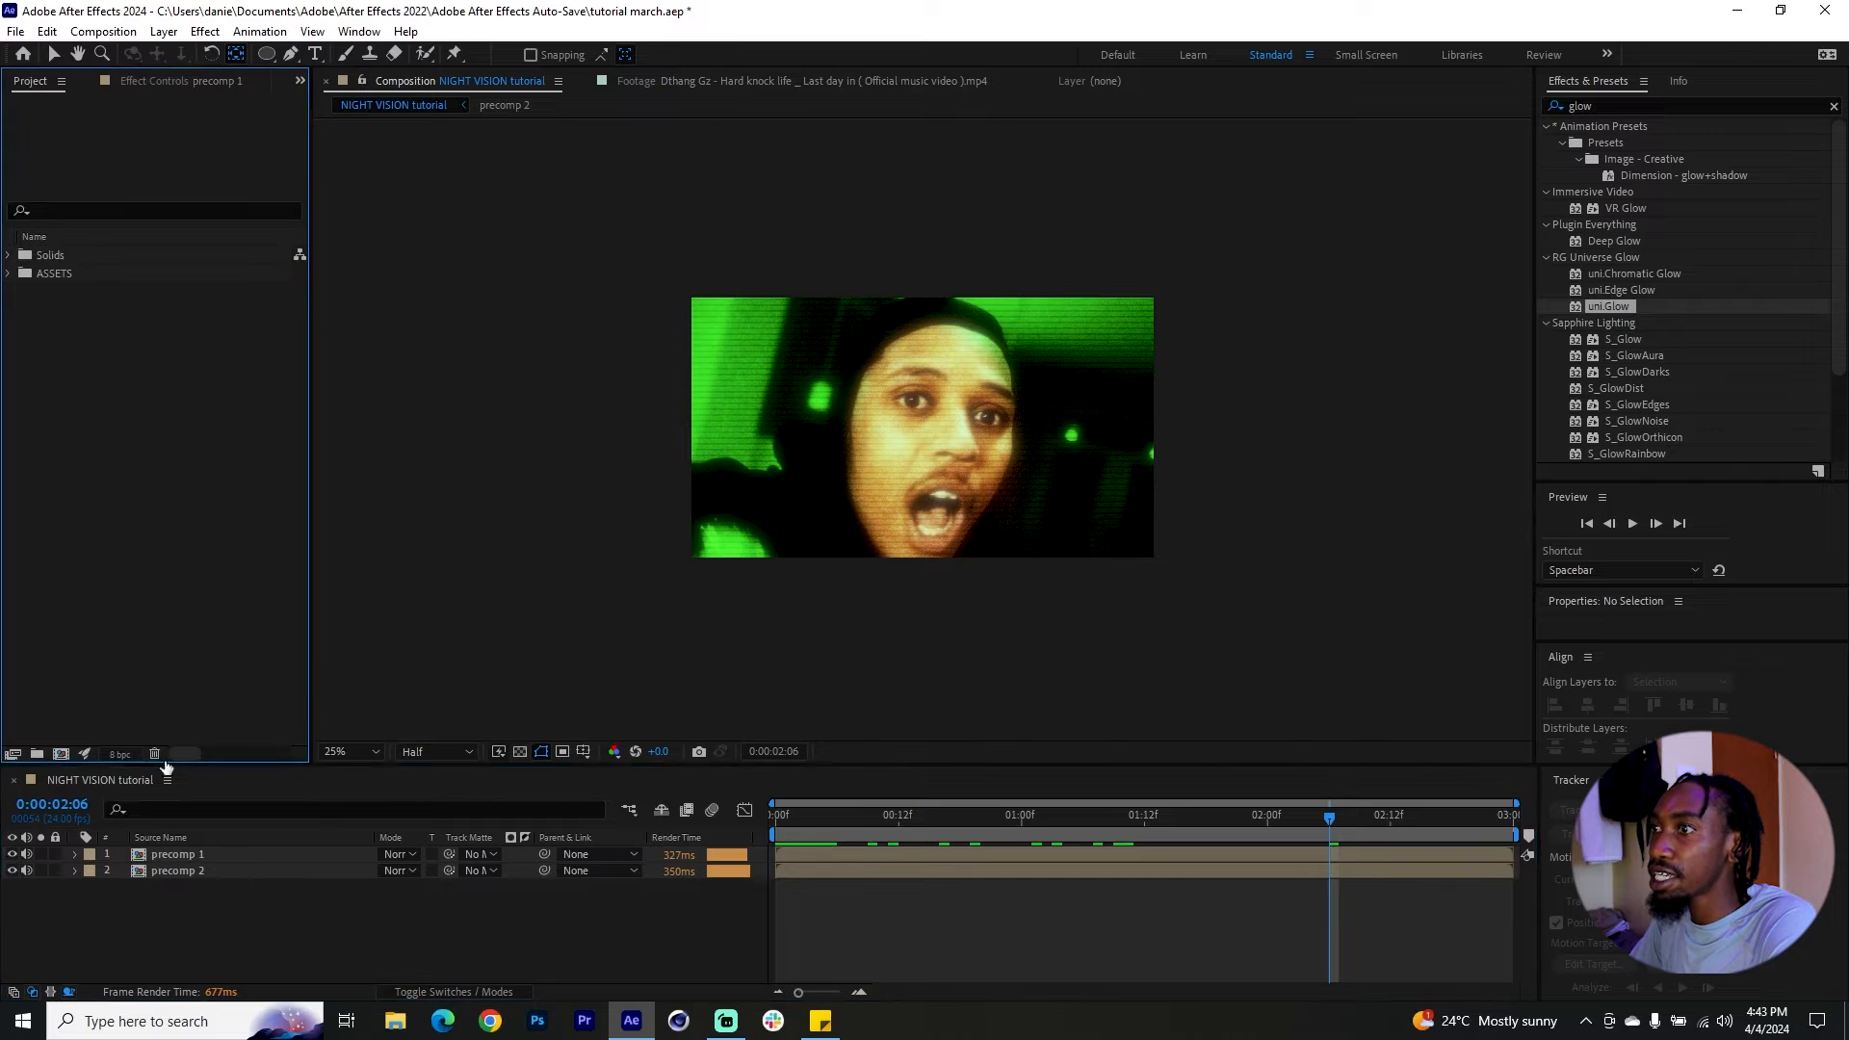
left_click(61, 753)
left_click_drag(630, 114, 685, 138)
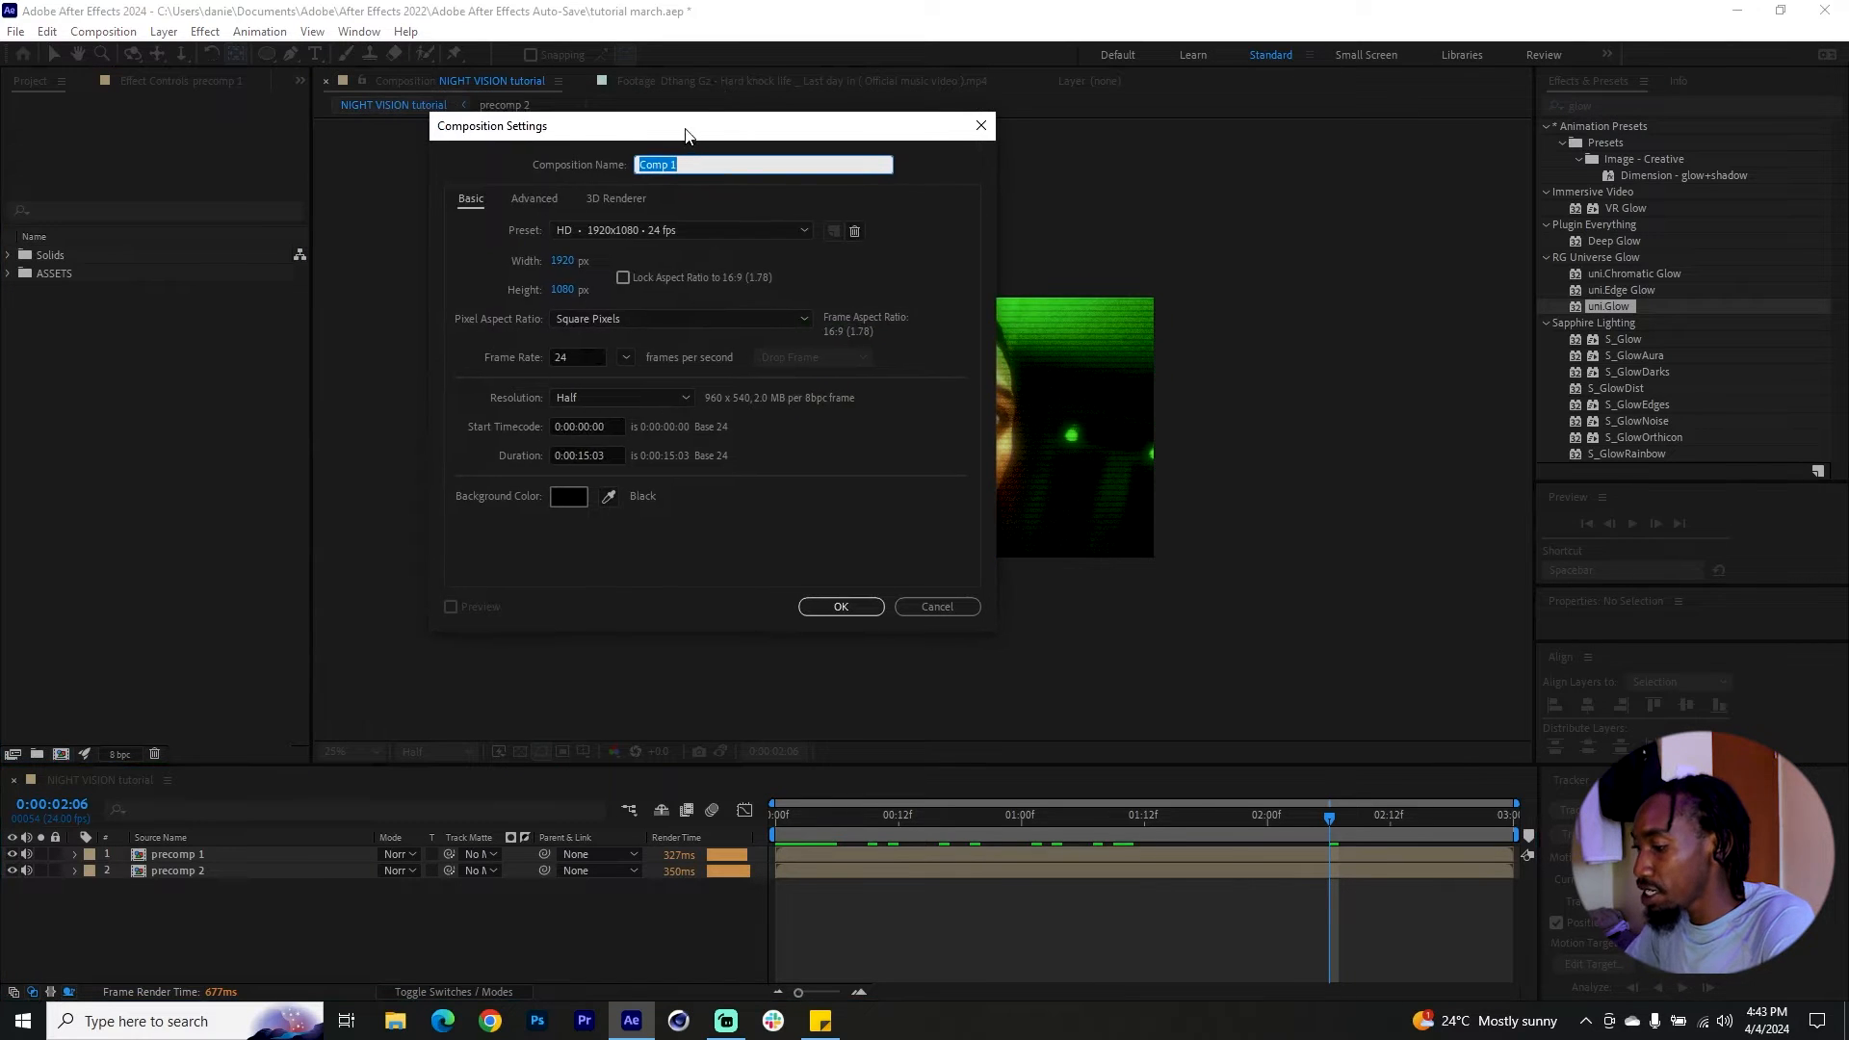
type("shape")
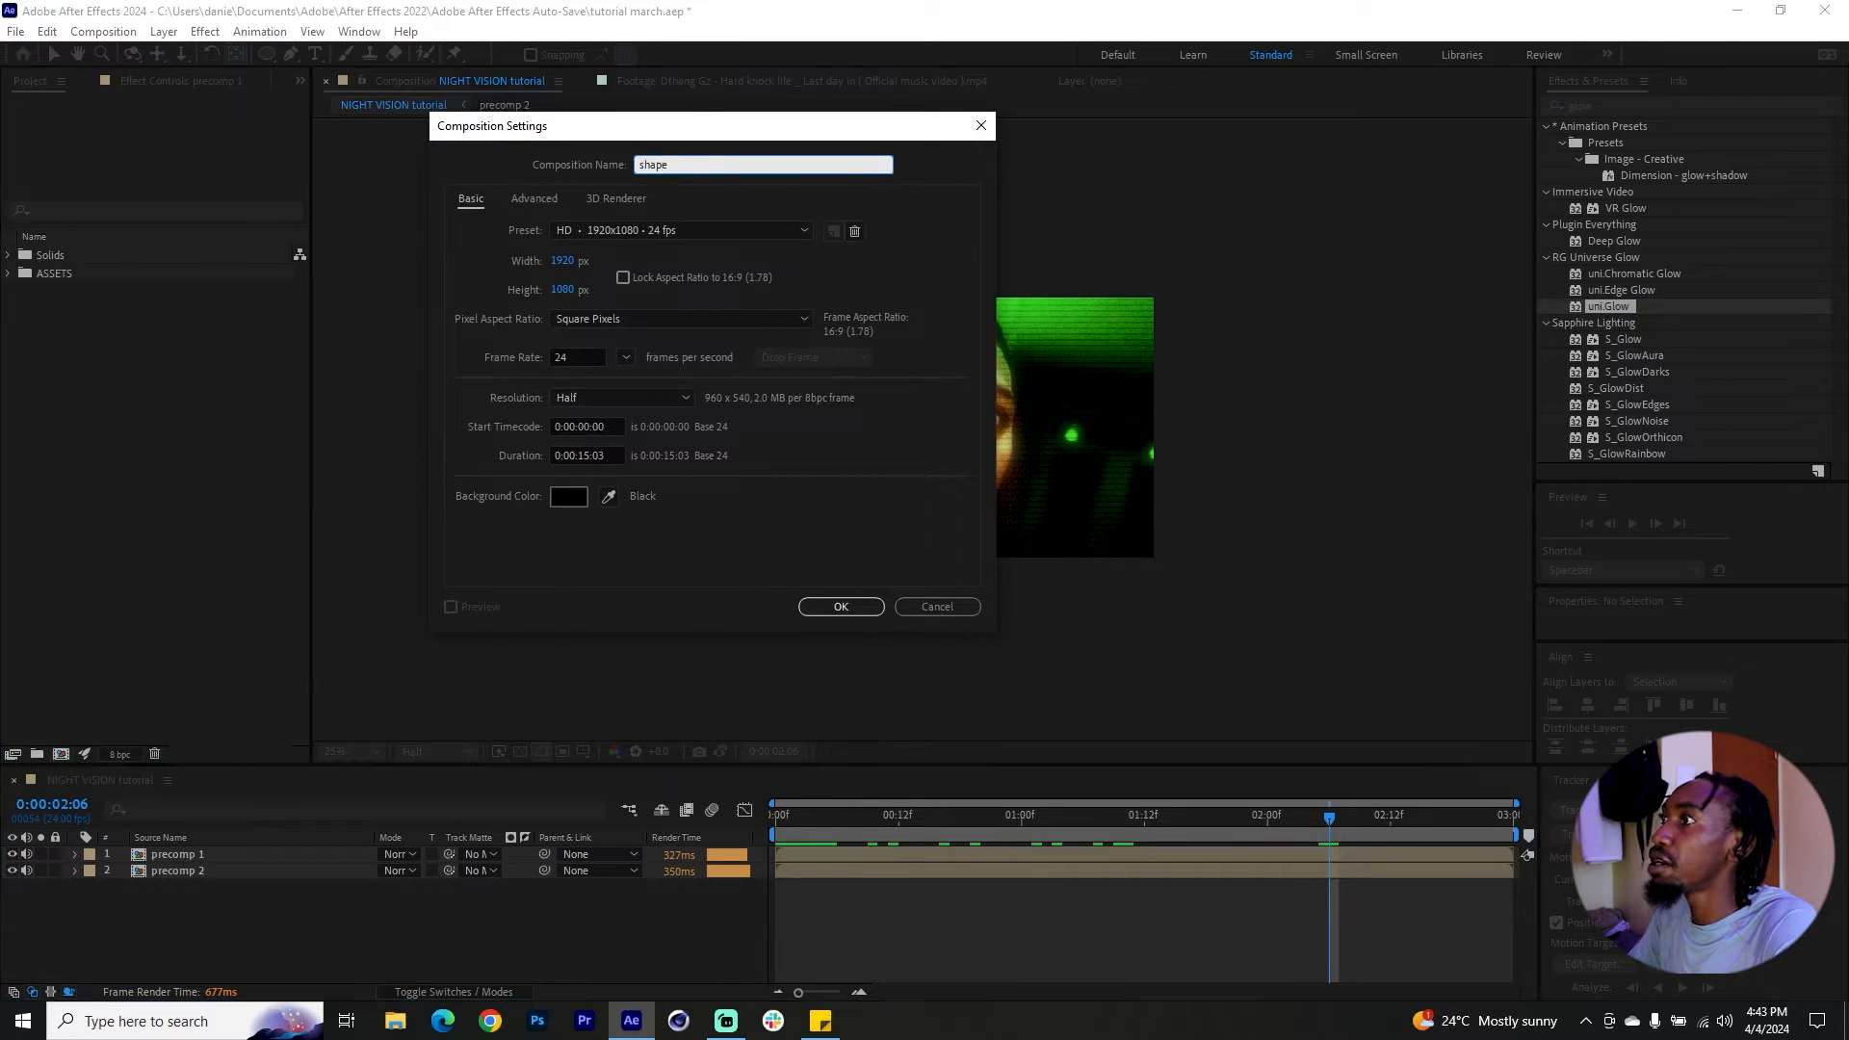
left_click(840, 606)
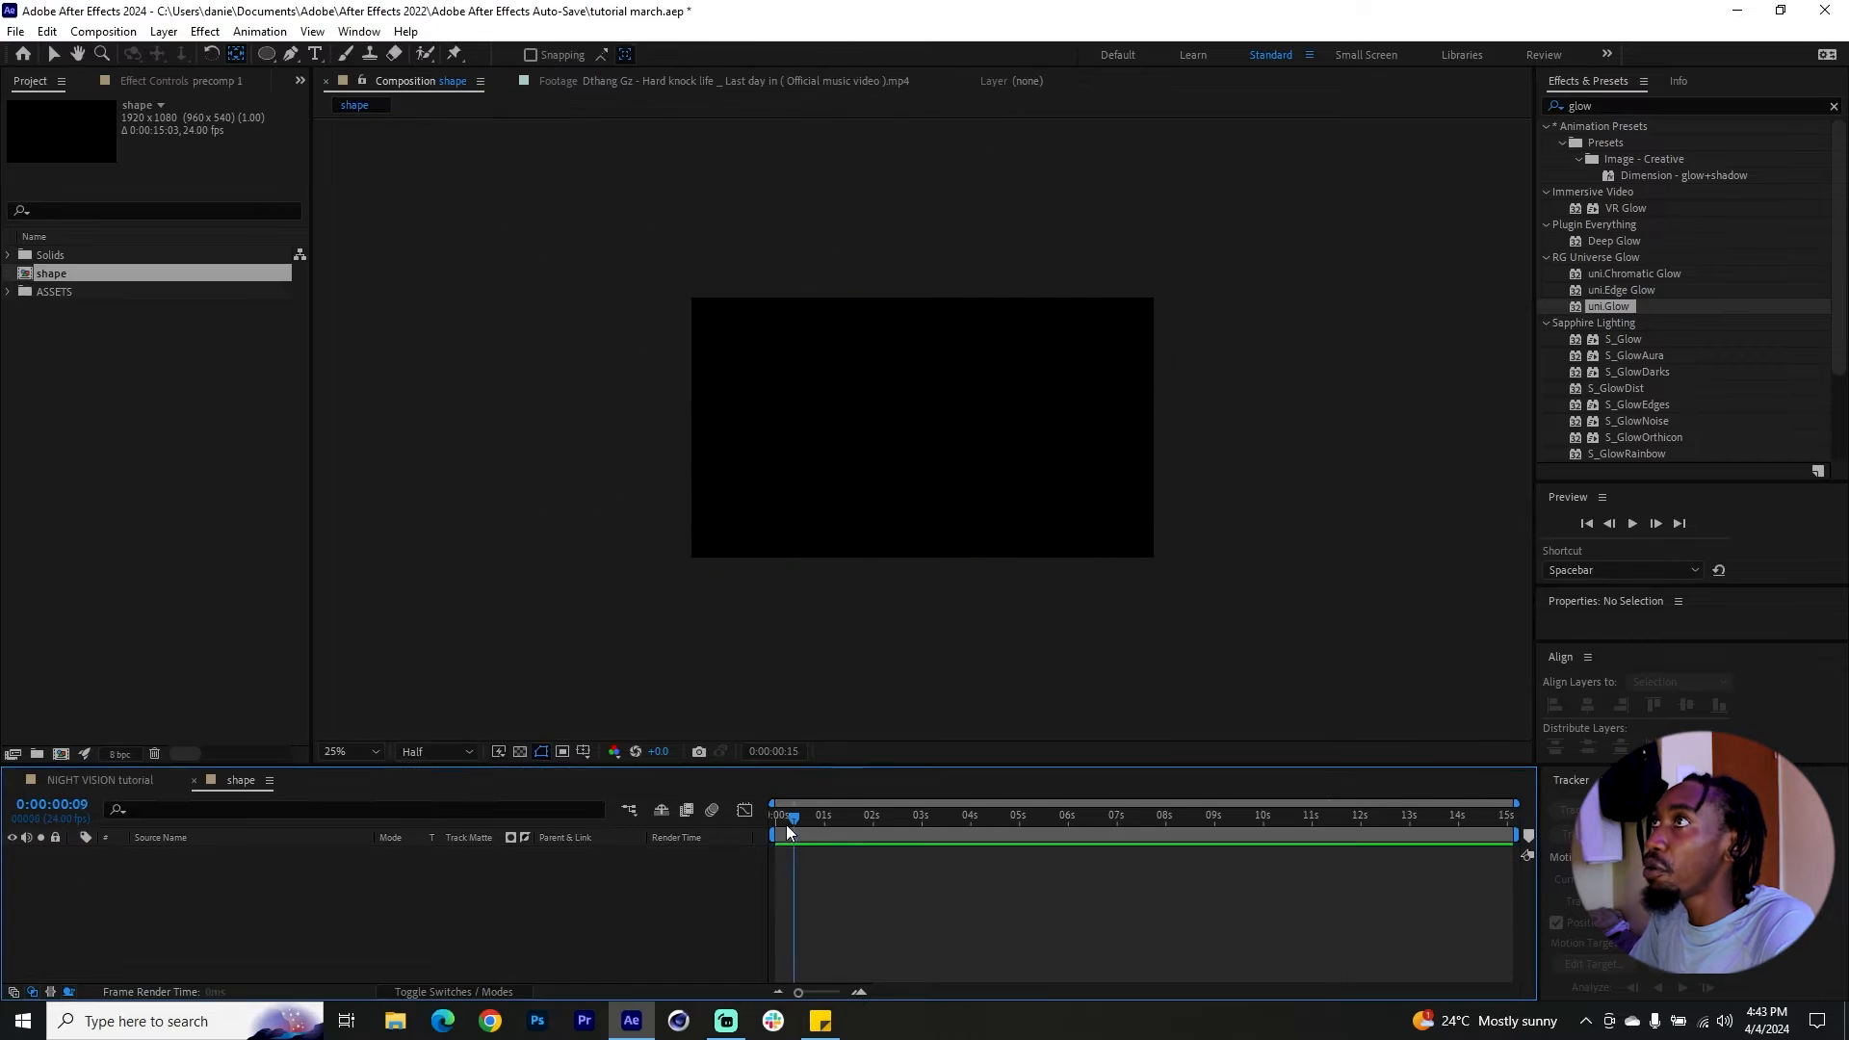
Step: Draw a wide white ellipse that fills the "shape" composition and extends slightly past its sides
left_click(266, 54)
left_click_drag(692, 312, 1181, 575)
key("v")
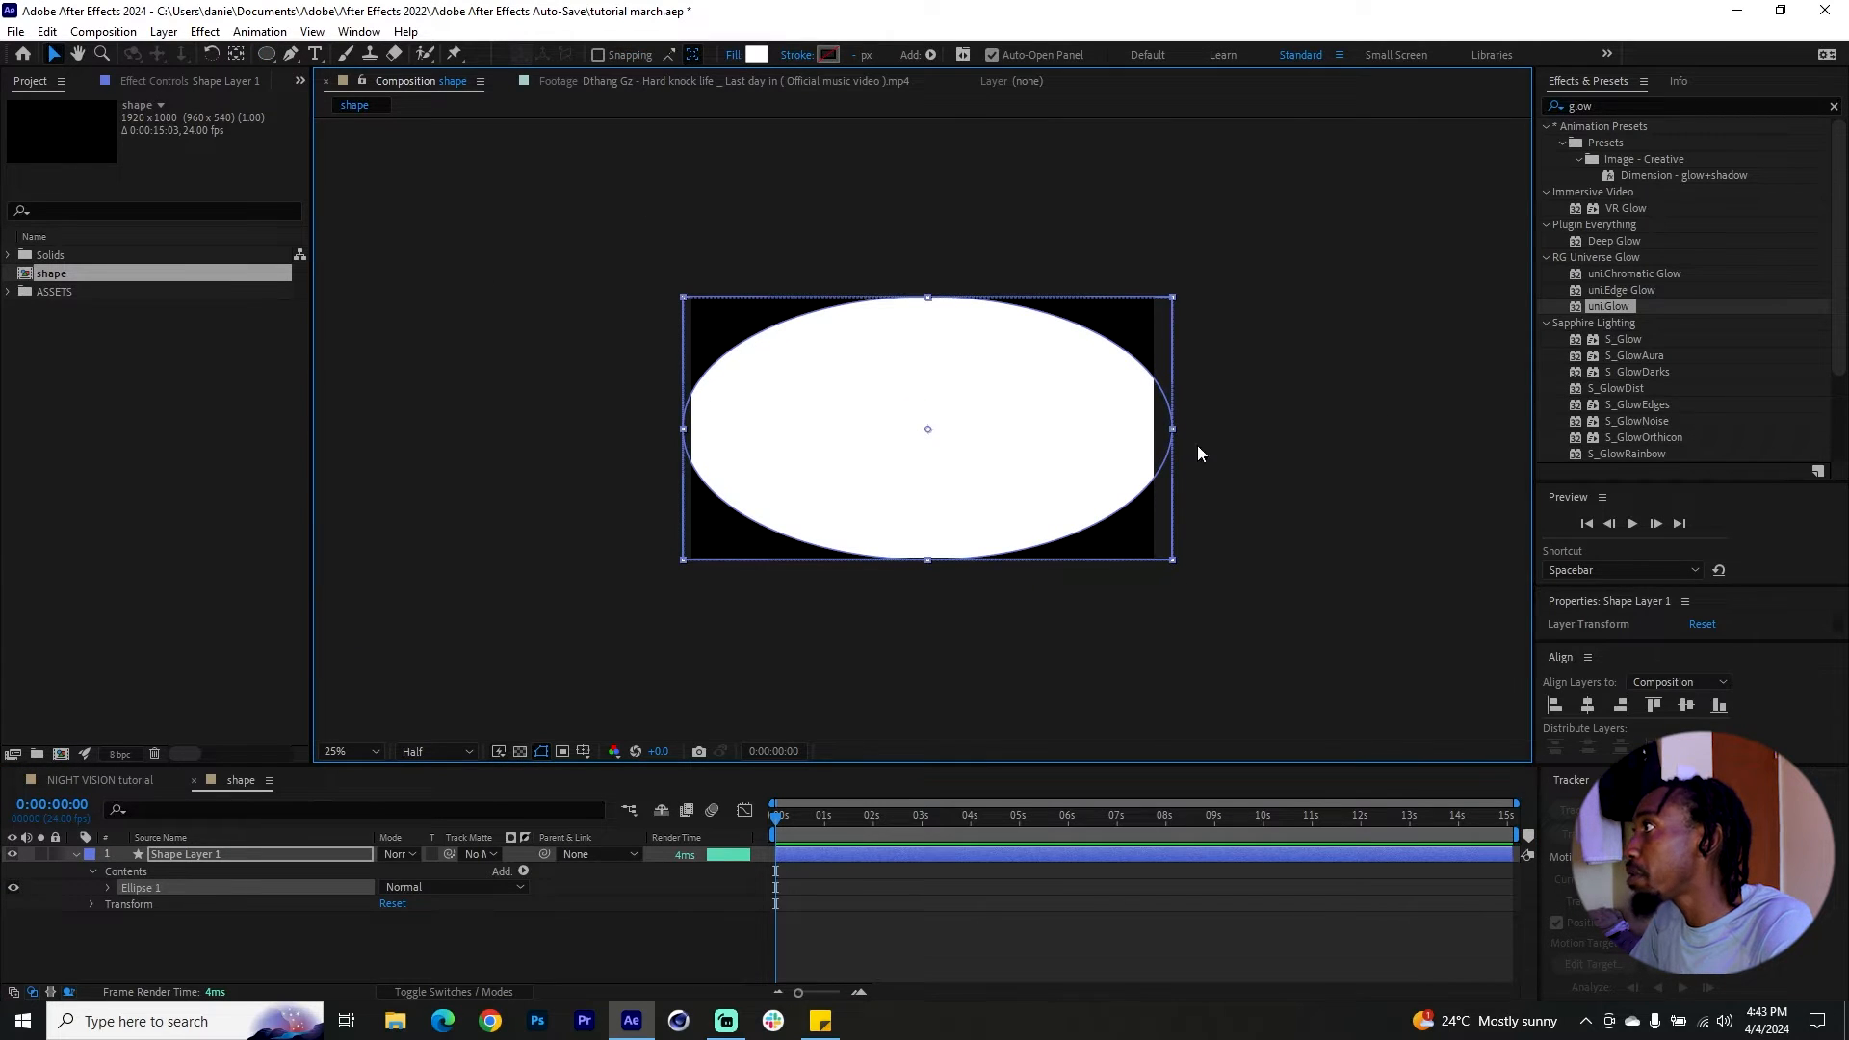
Step: Apply Gaussian Blur to the ellipse's shape layer and set the blurriness to 64
left_click(186, 855)
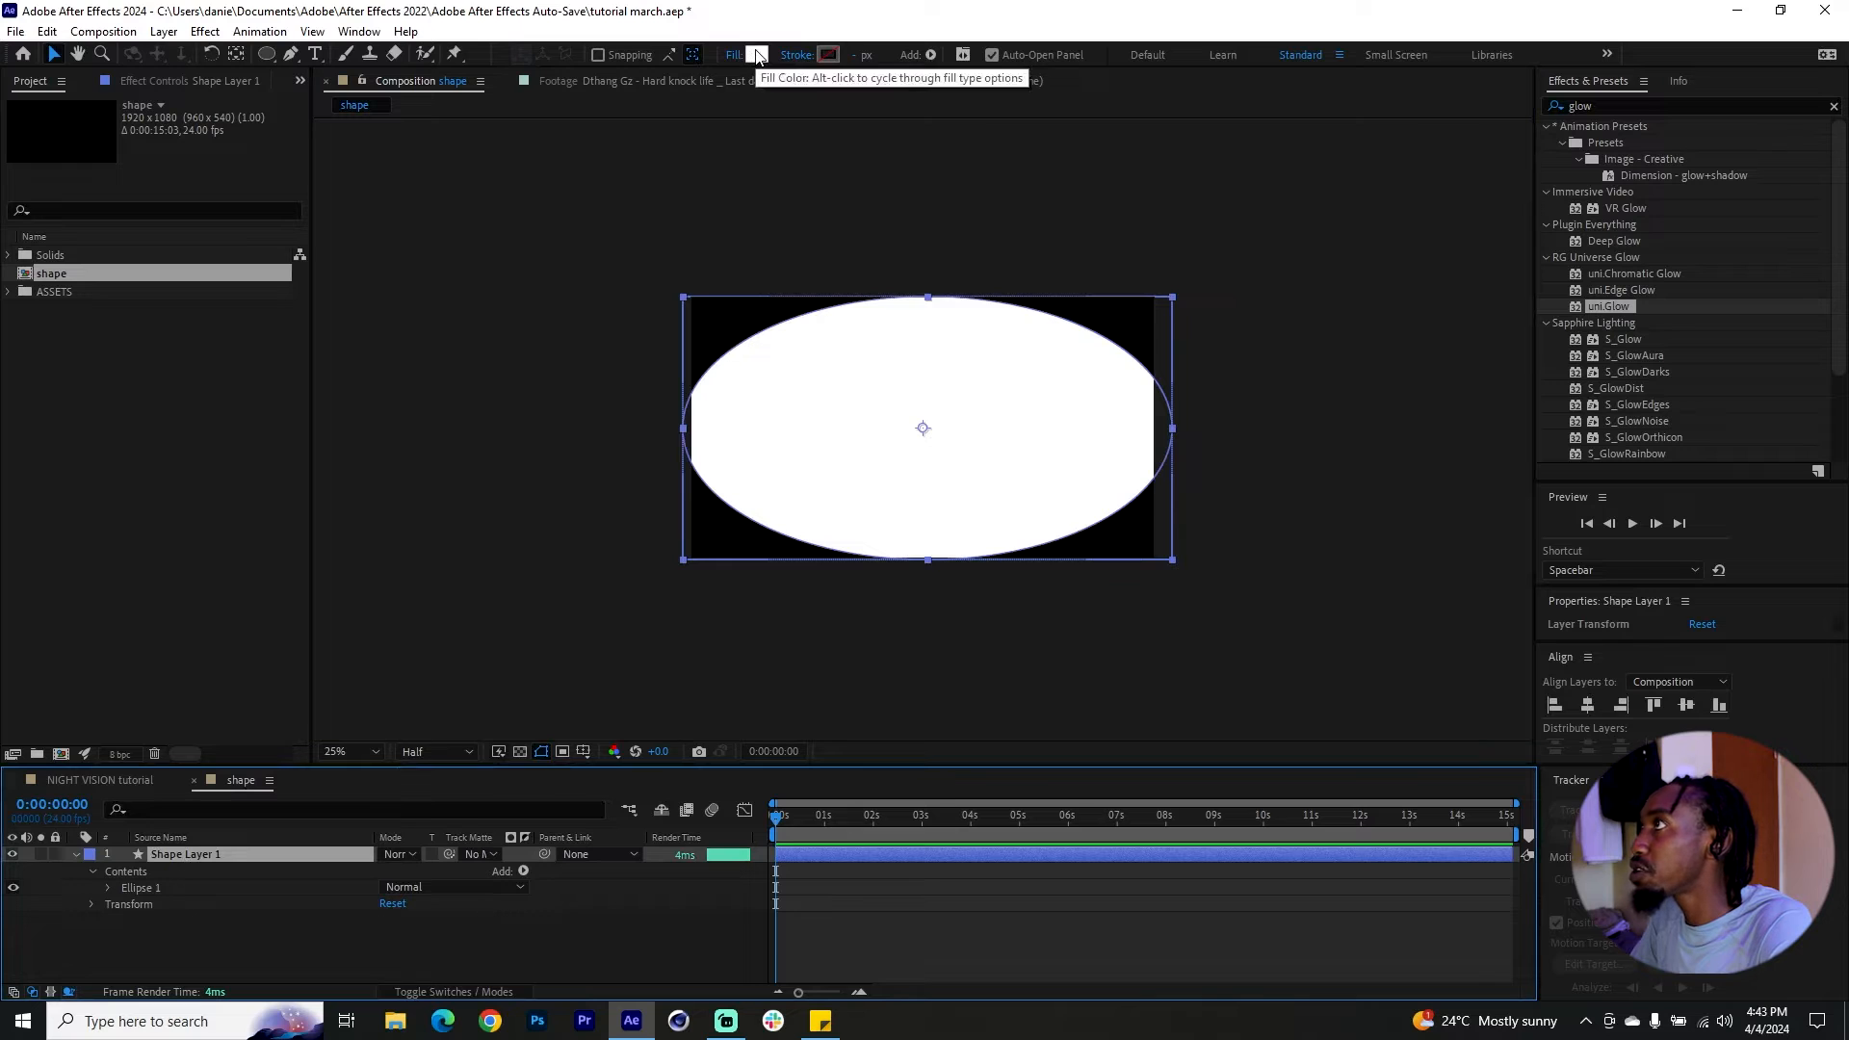
left_click(1618, 106)
type("gauss")
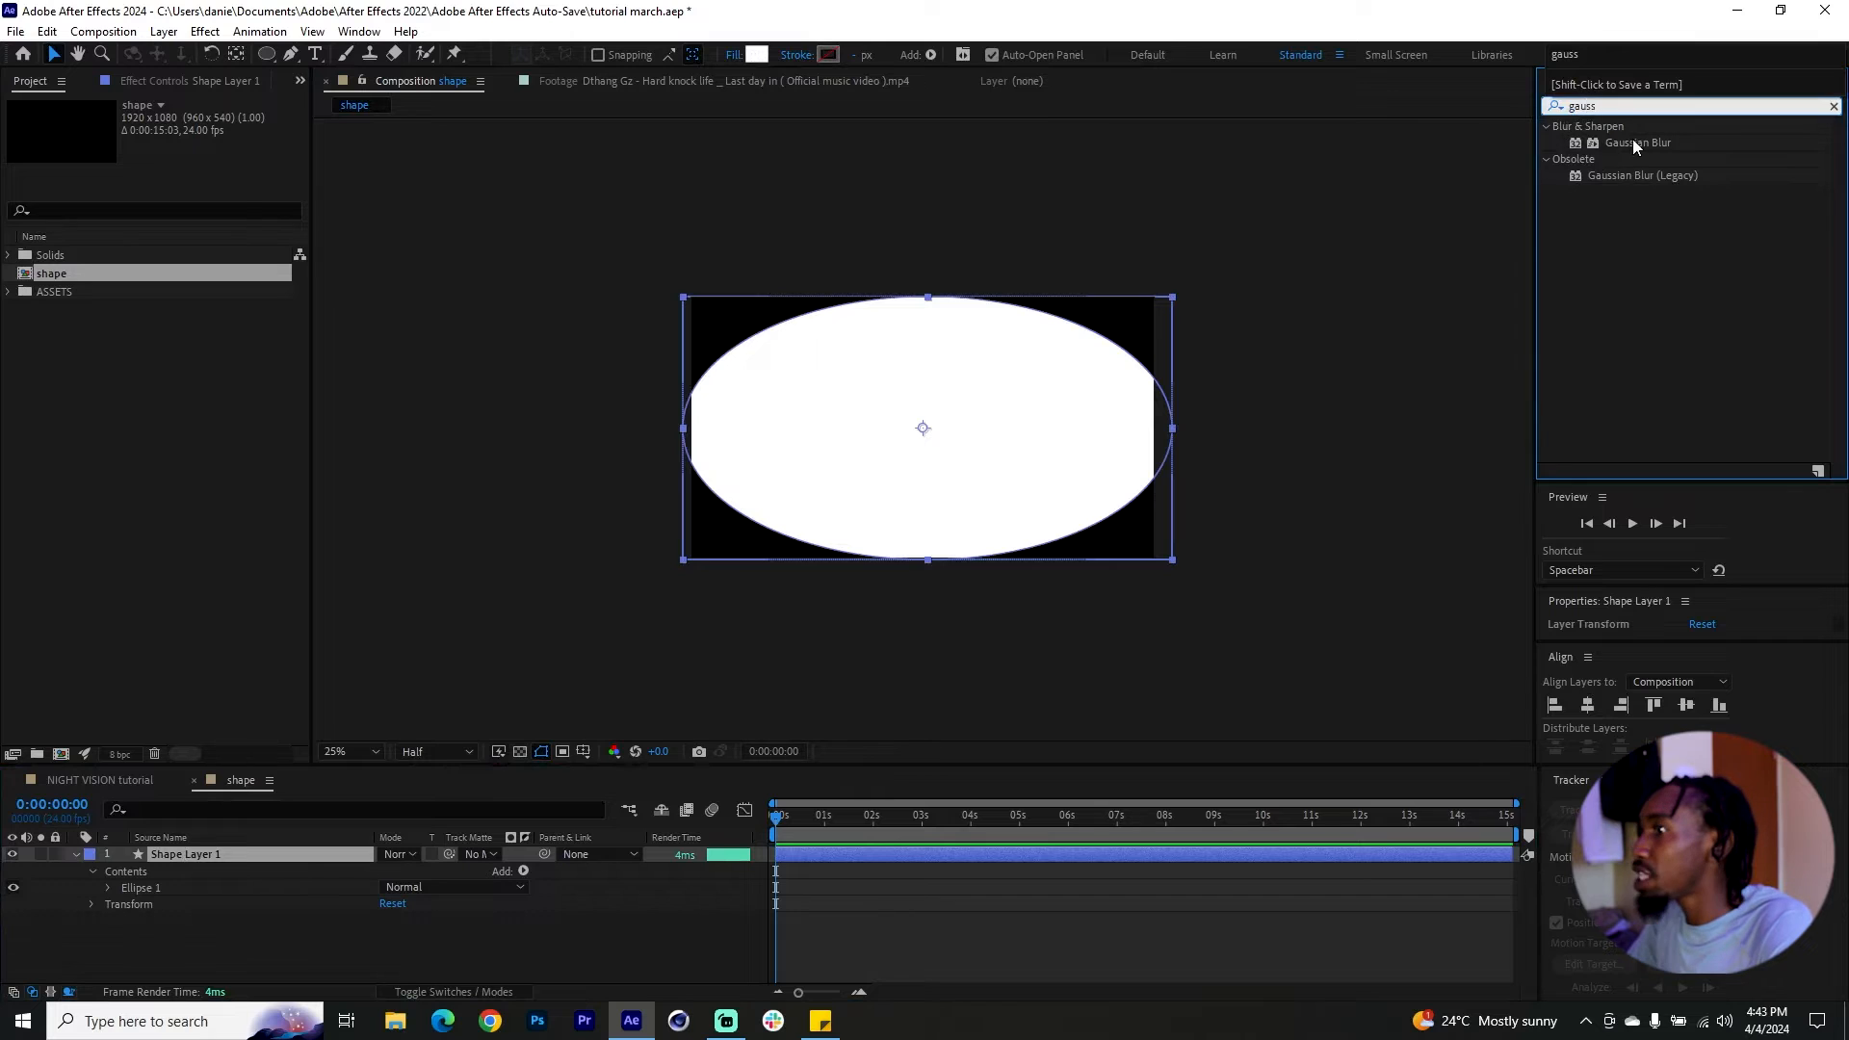
left_click_drag(1632, 143, 227, 851)
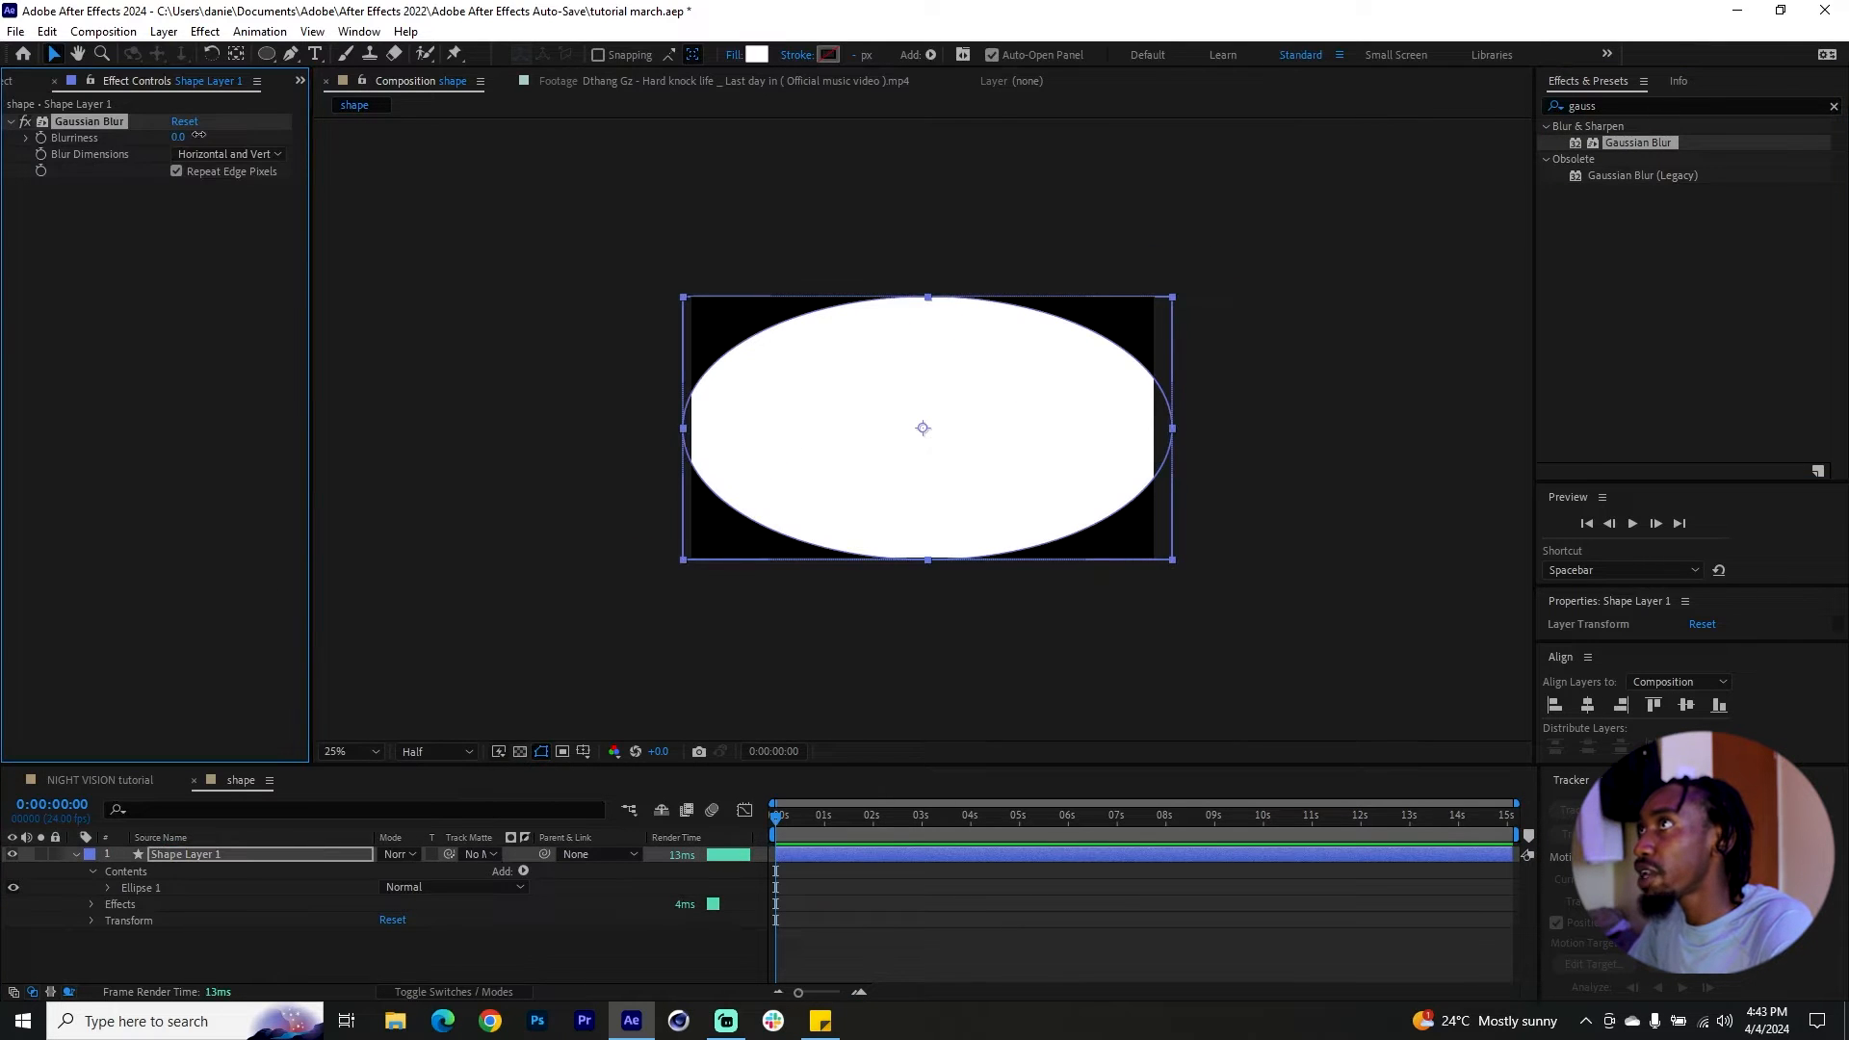
left_click_drag(229, 137, 247, 137)
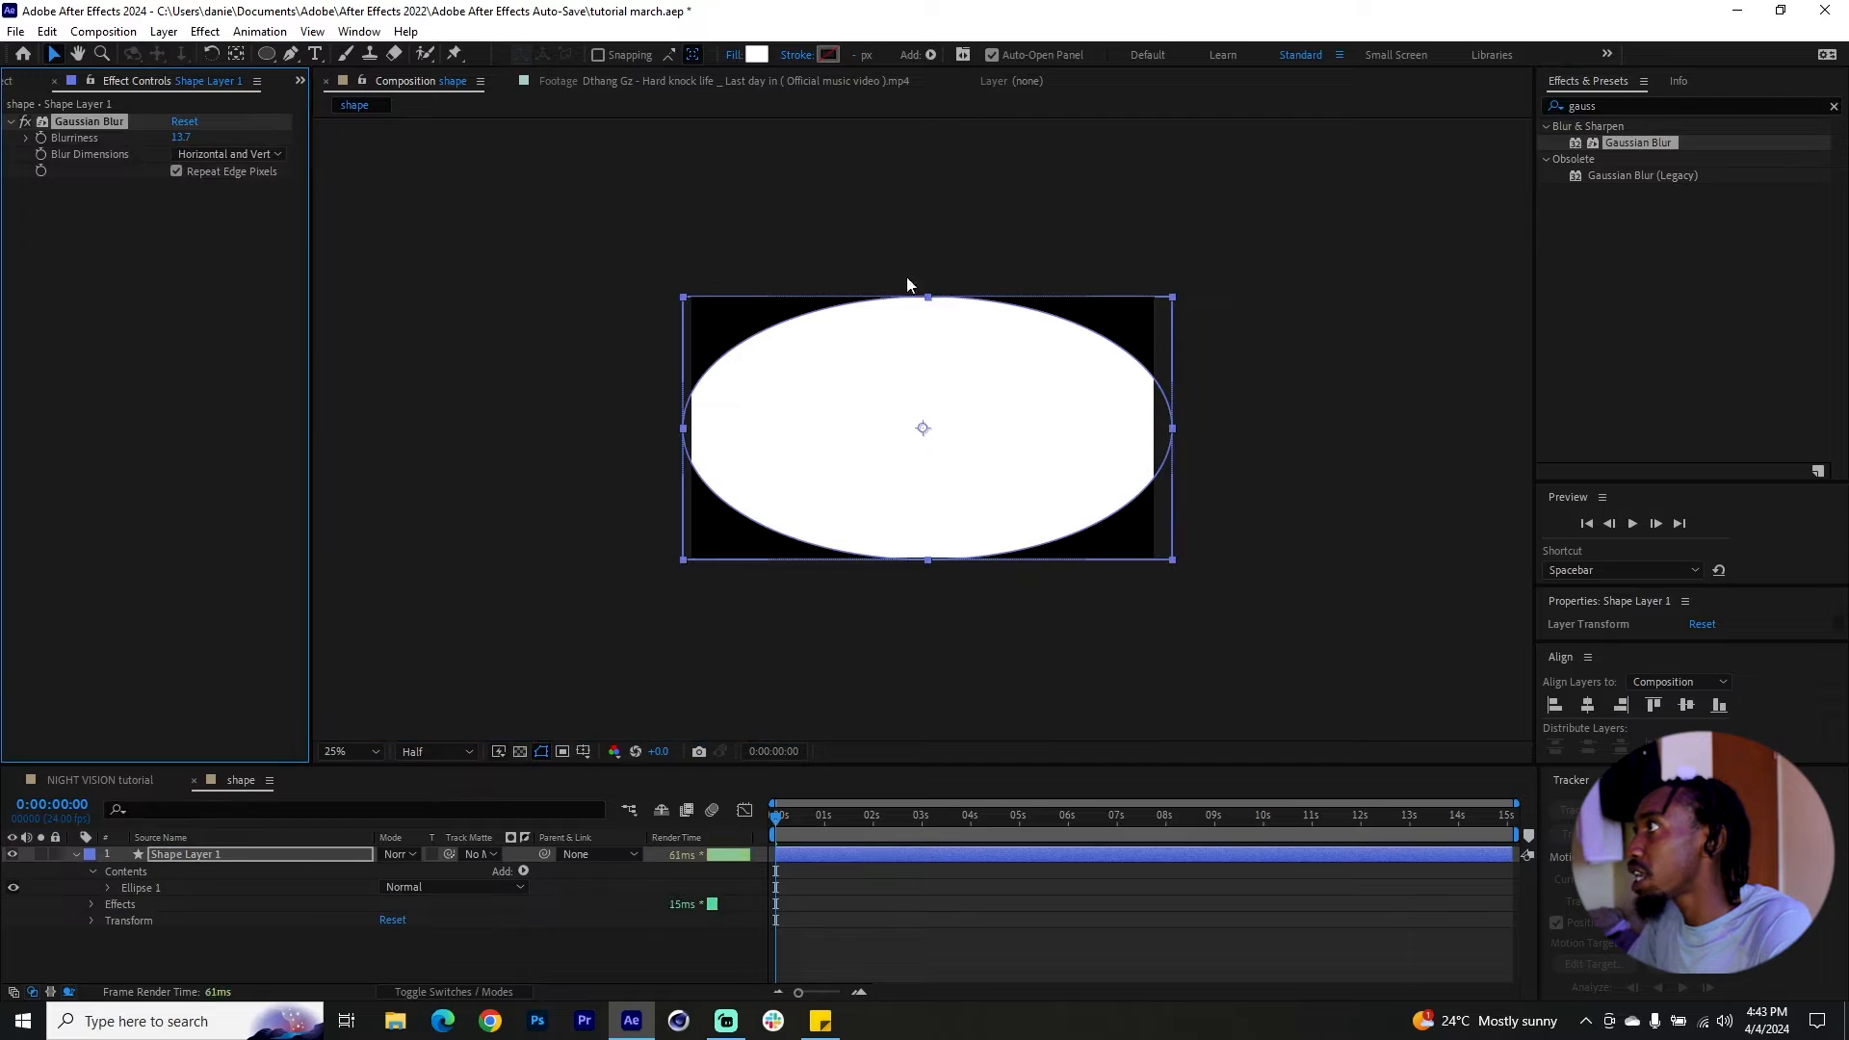
left_click(1333, 381)
scroll(1117, 466, "up", 1)
scroll(1117, 467, "down", 1)
left_click_drag(222, 141, 918, 199)
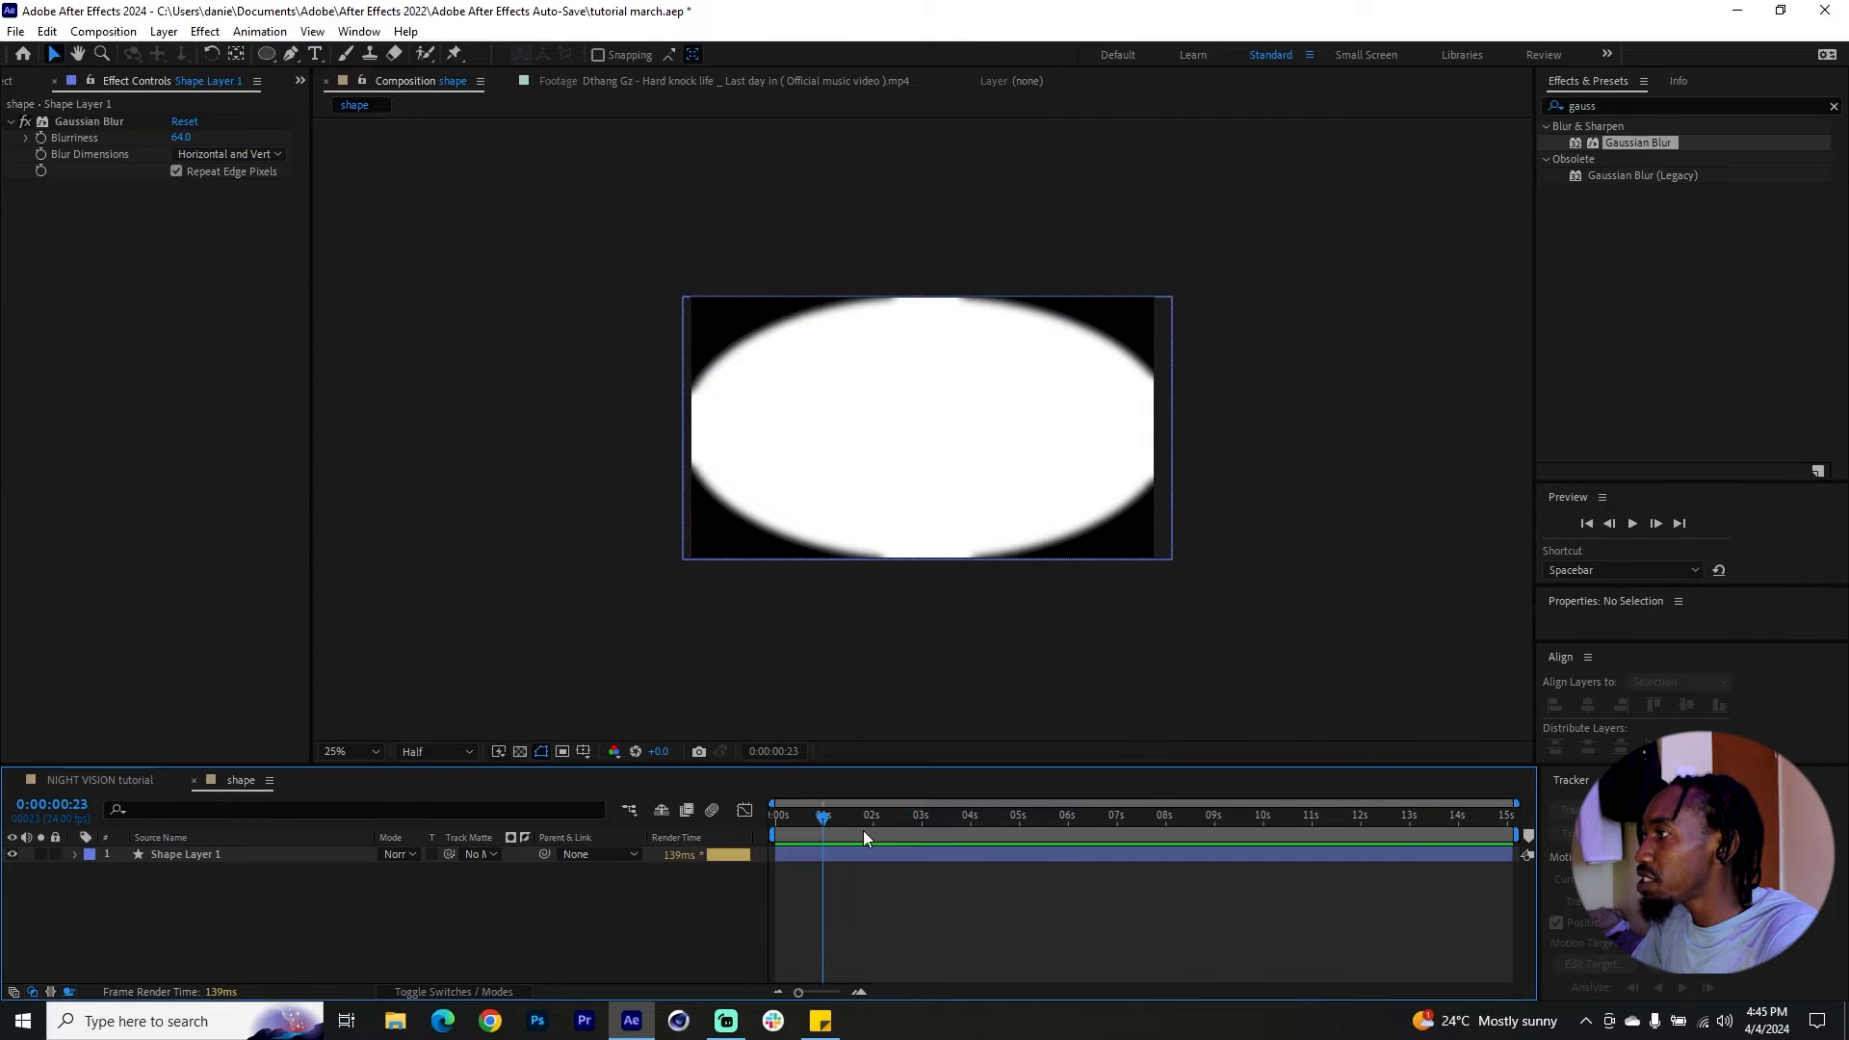
Step: Add the expression wiggle(4,20) to the ellipse layer's Position and preview the motion from the composition's start
key("Home")
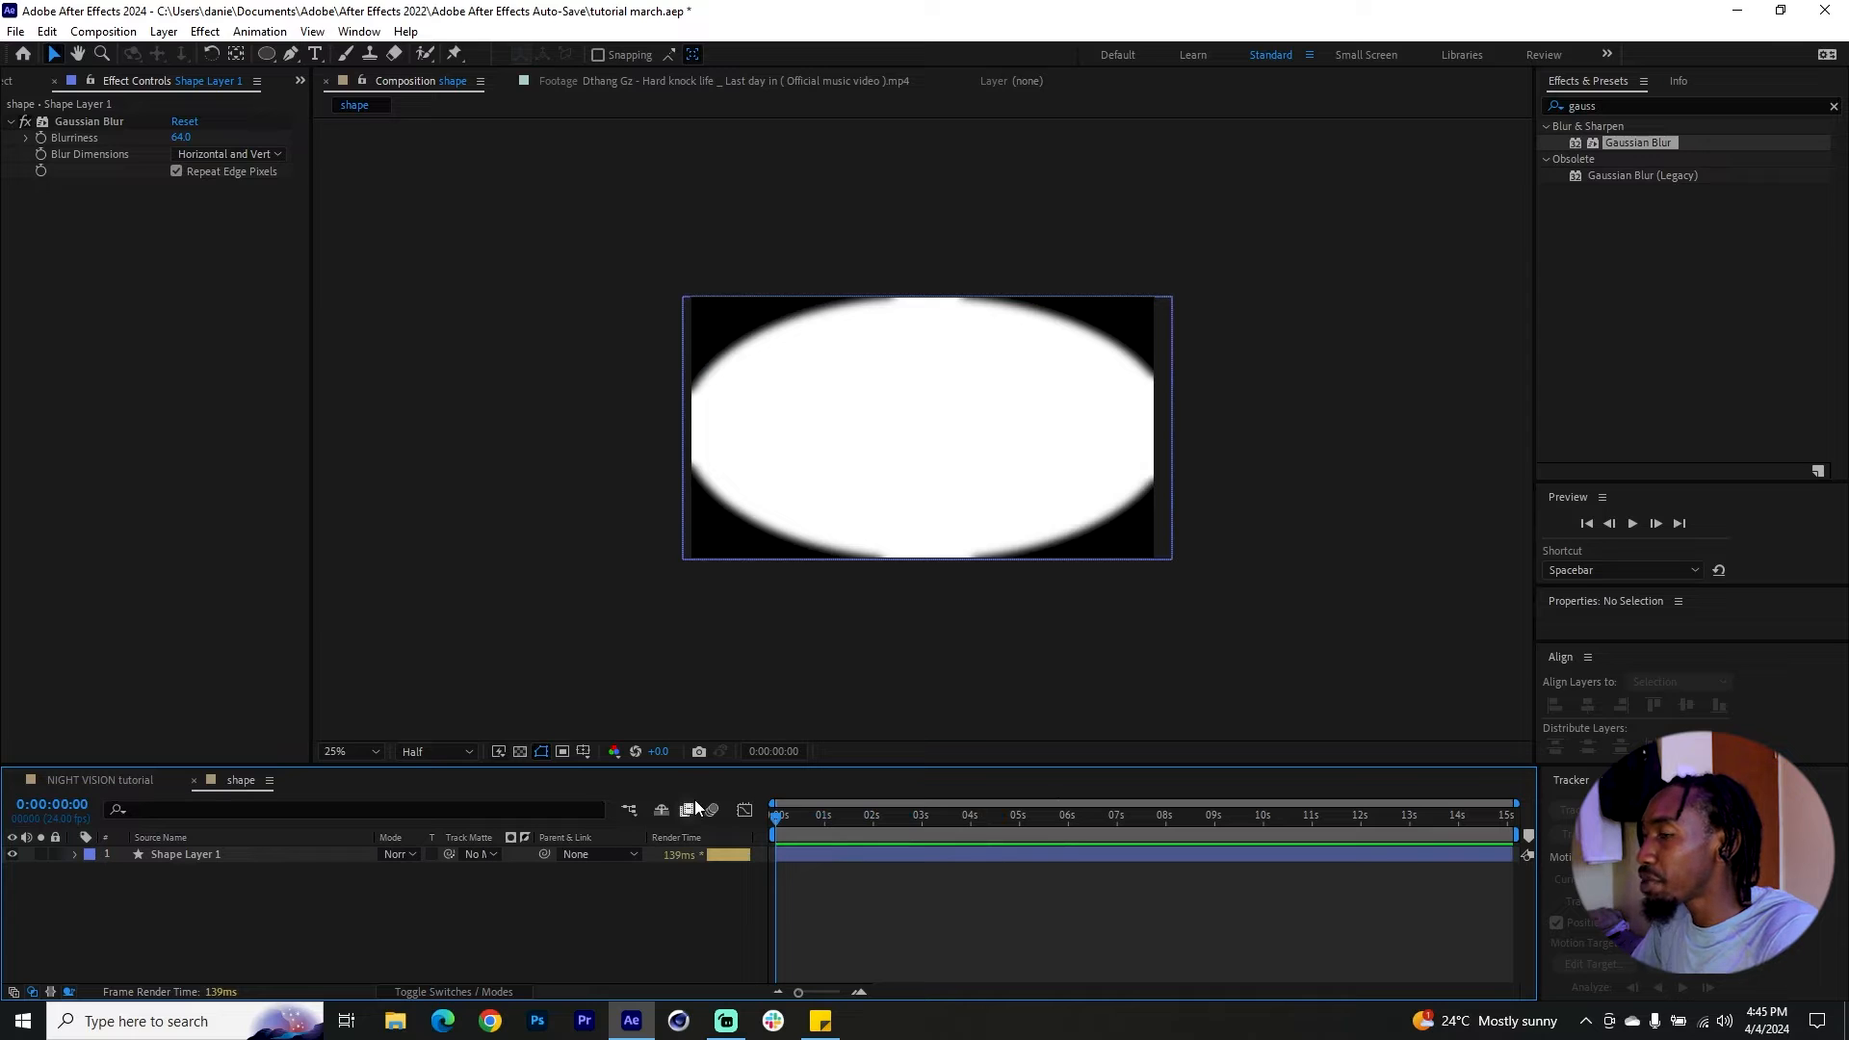
left_click(208, 844)
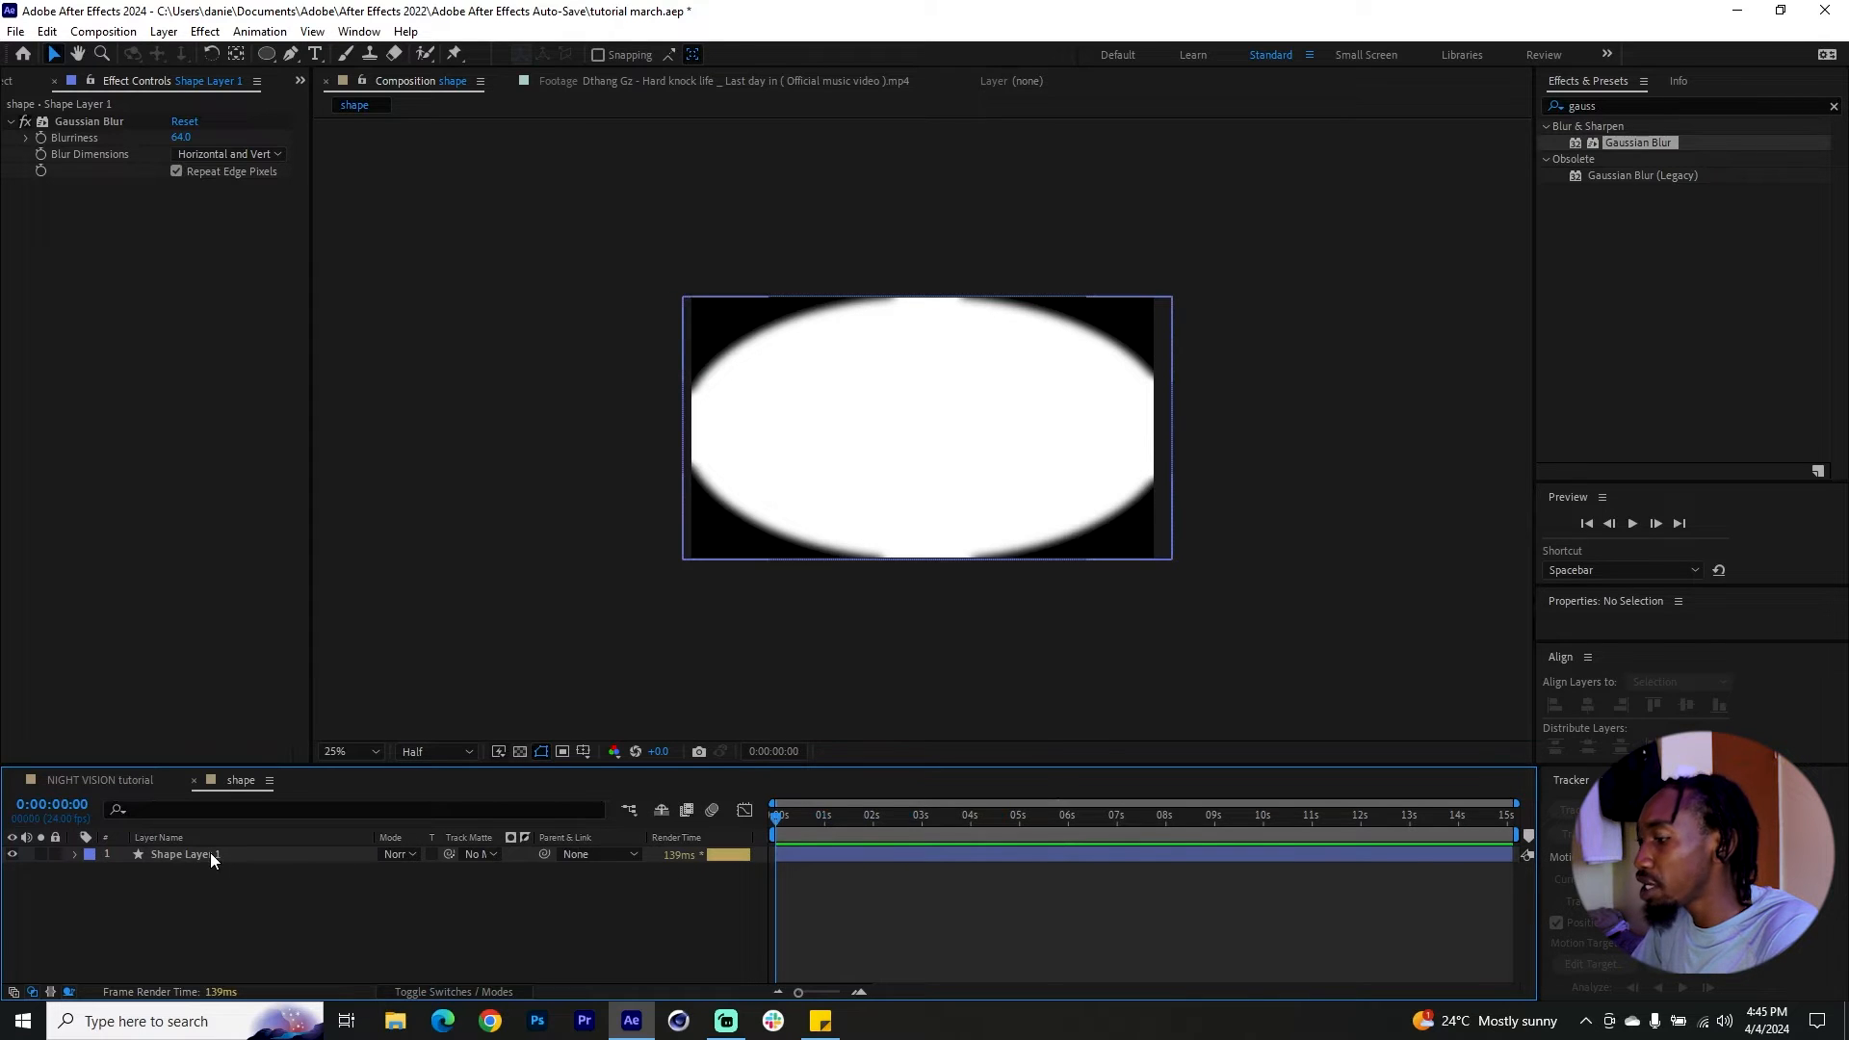
left_click(210, 853)
key("p")
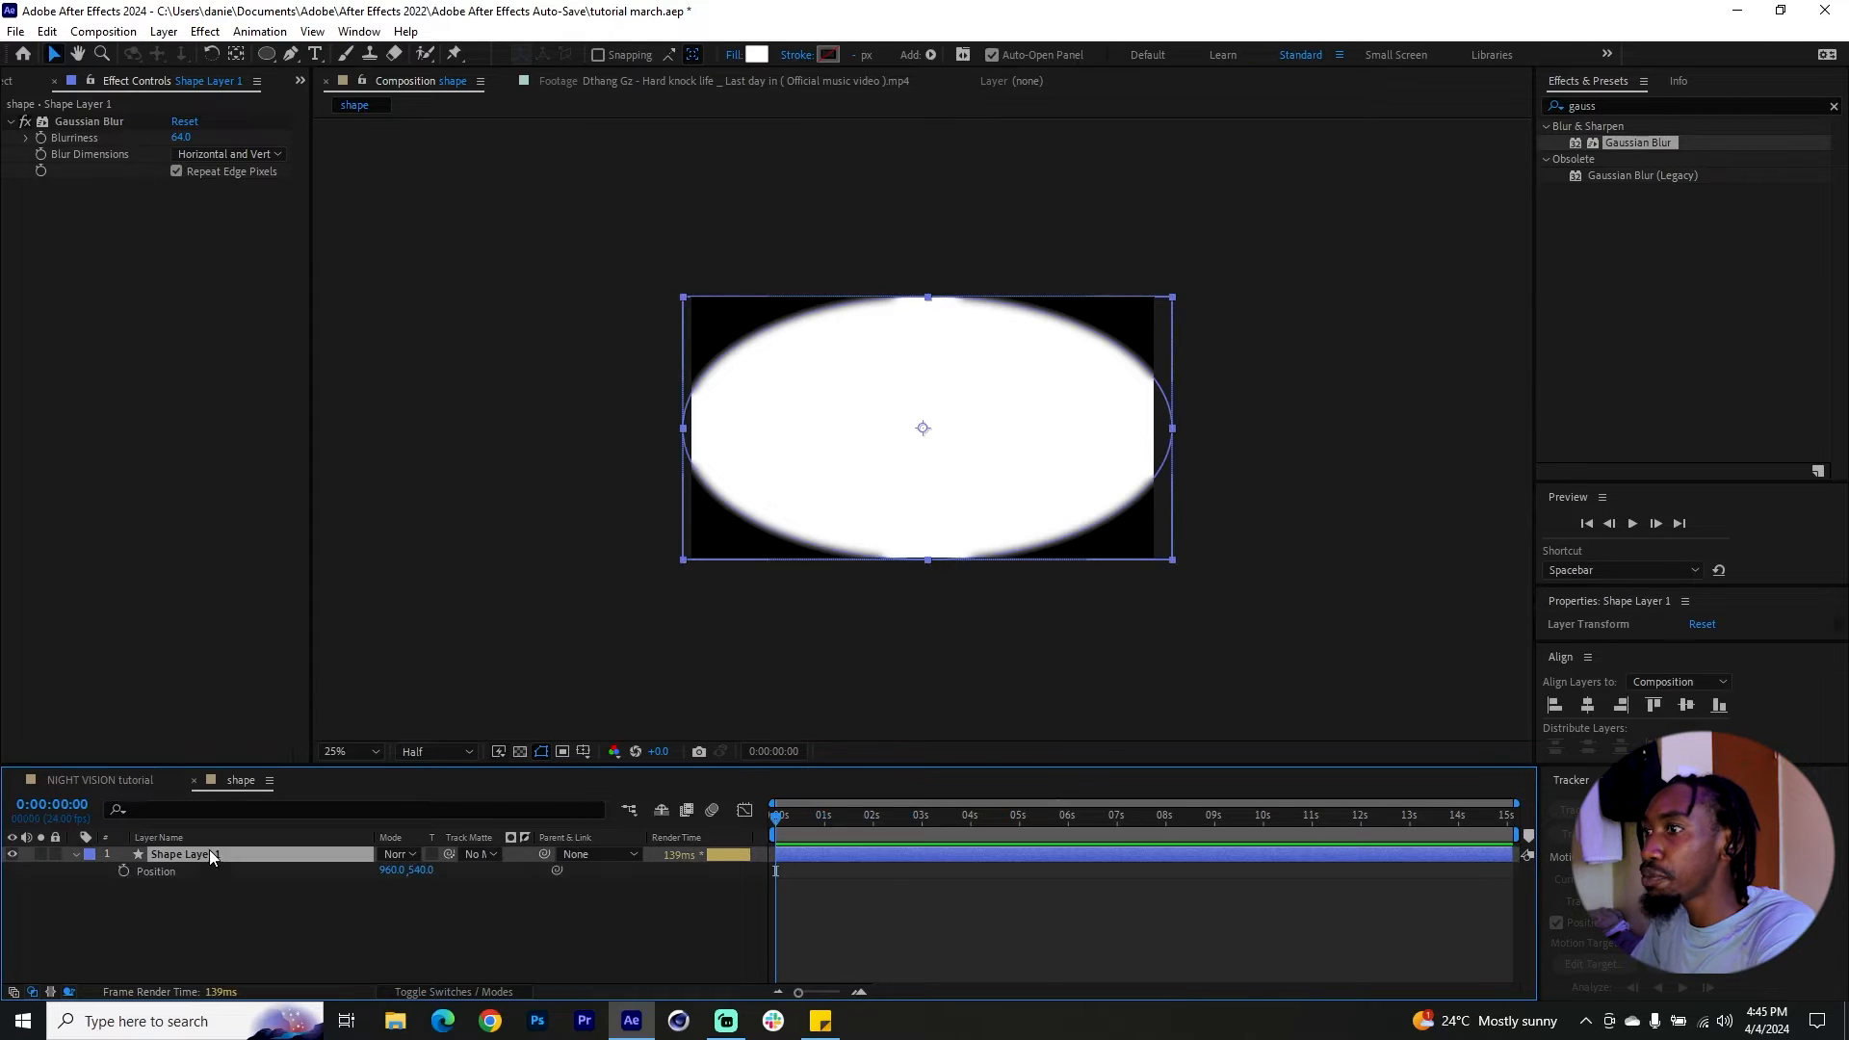
left_click(126, 870, "alt")
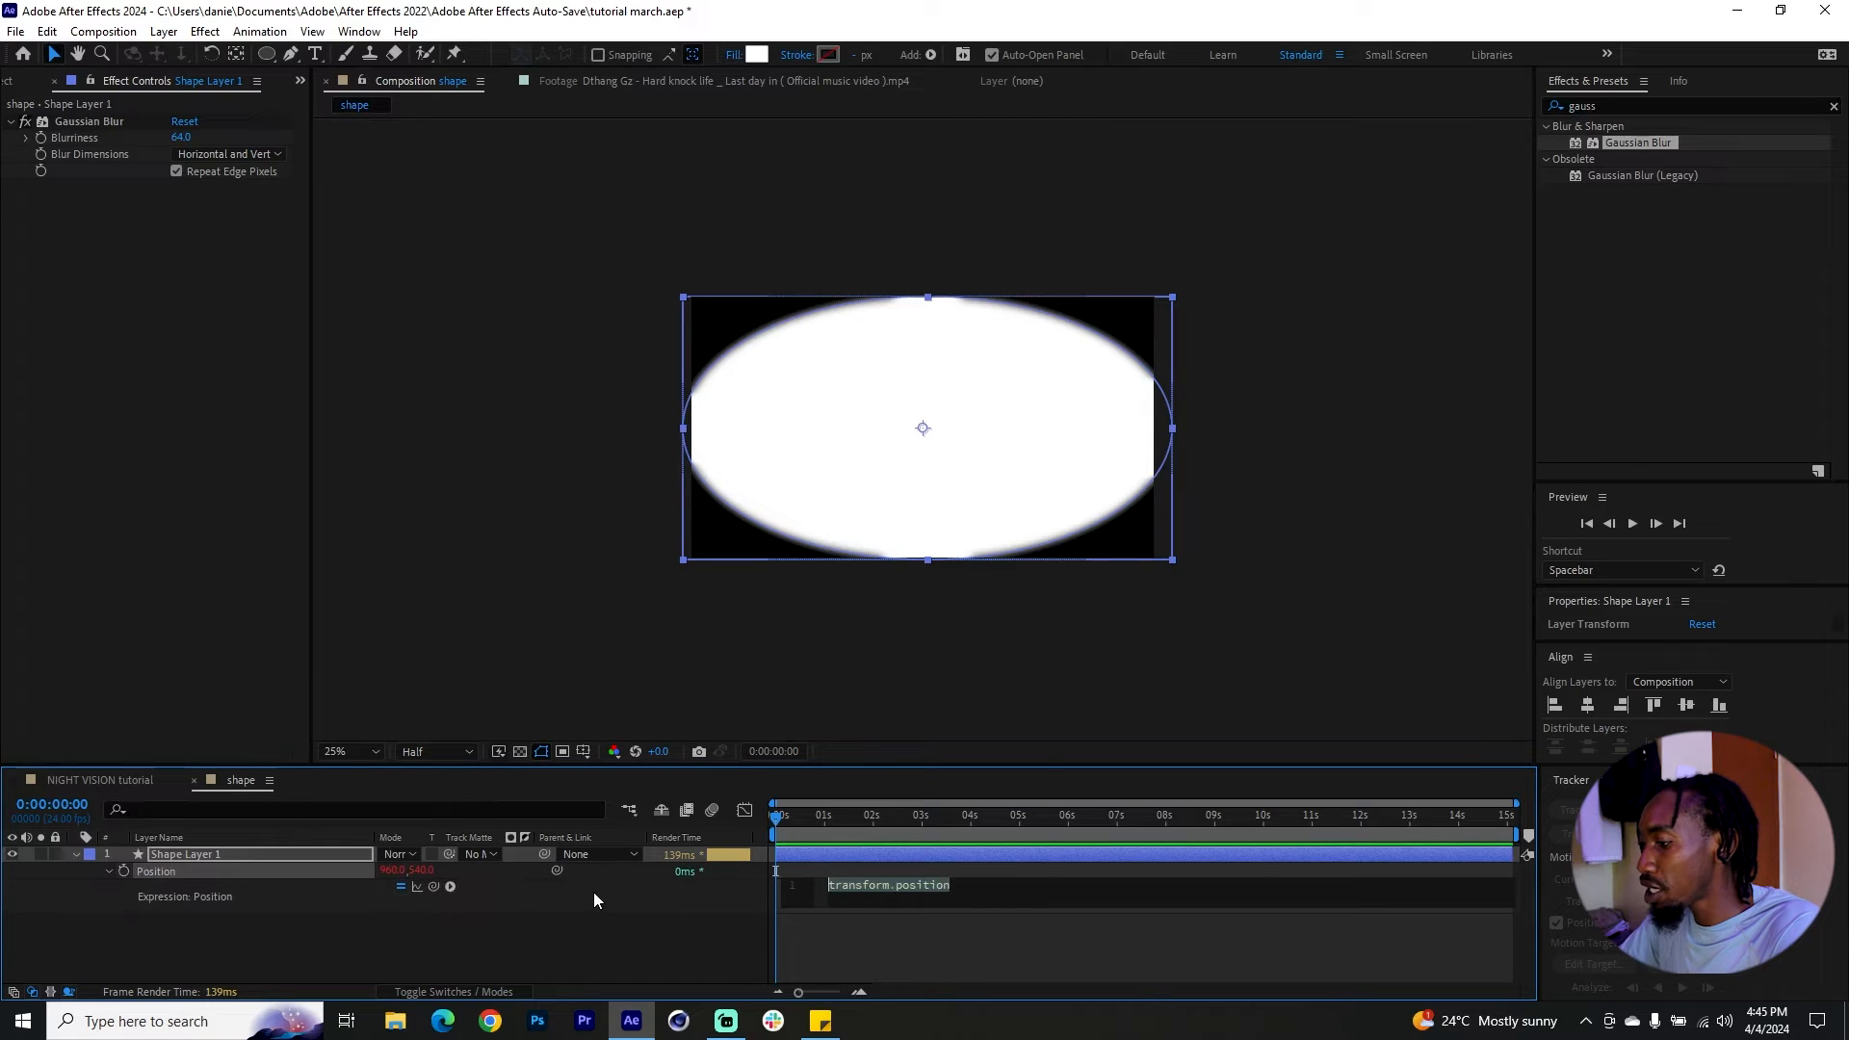
type("wiggle()")
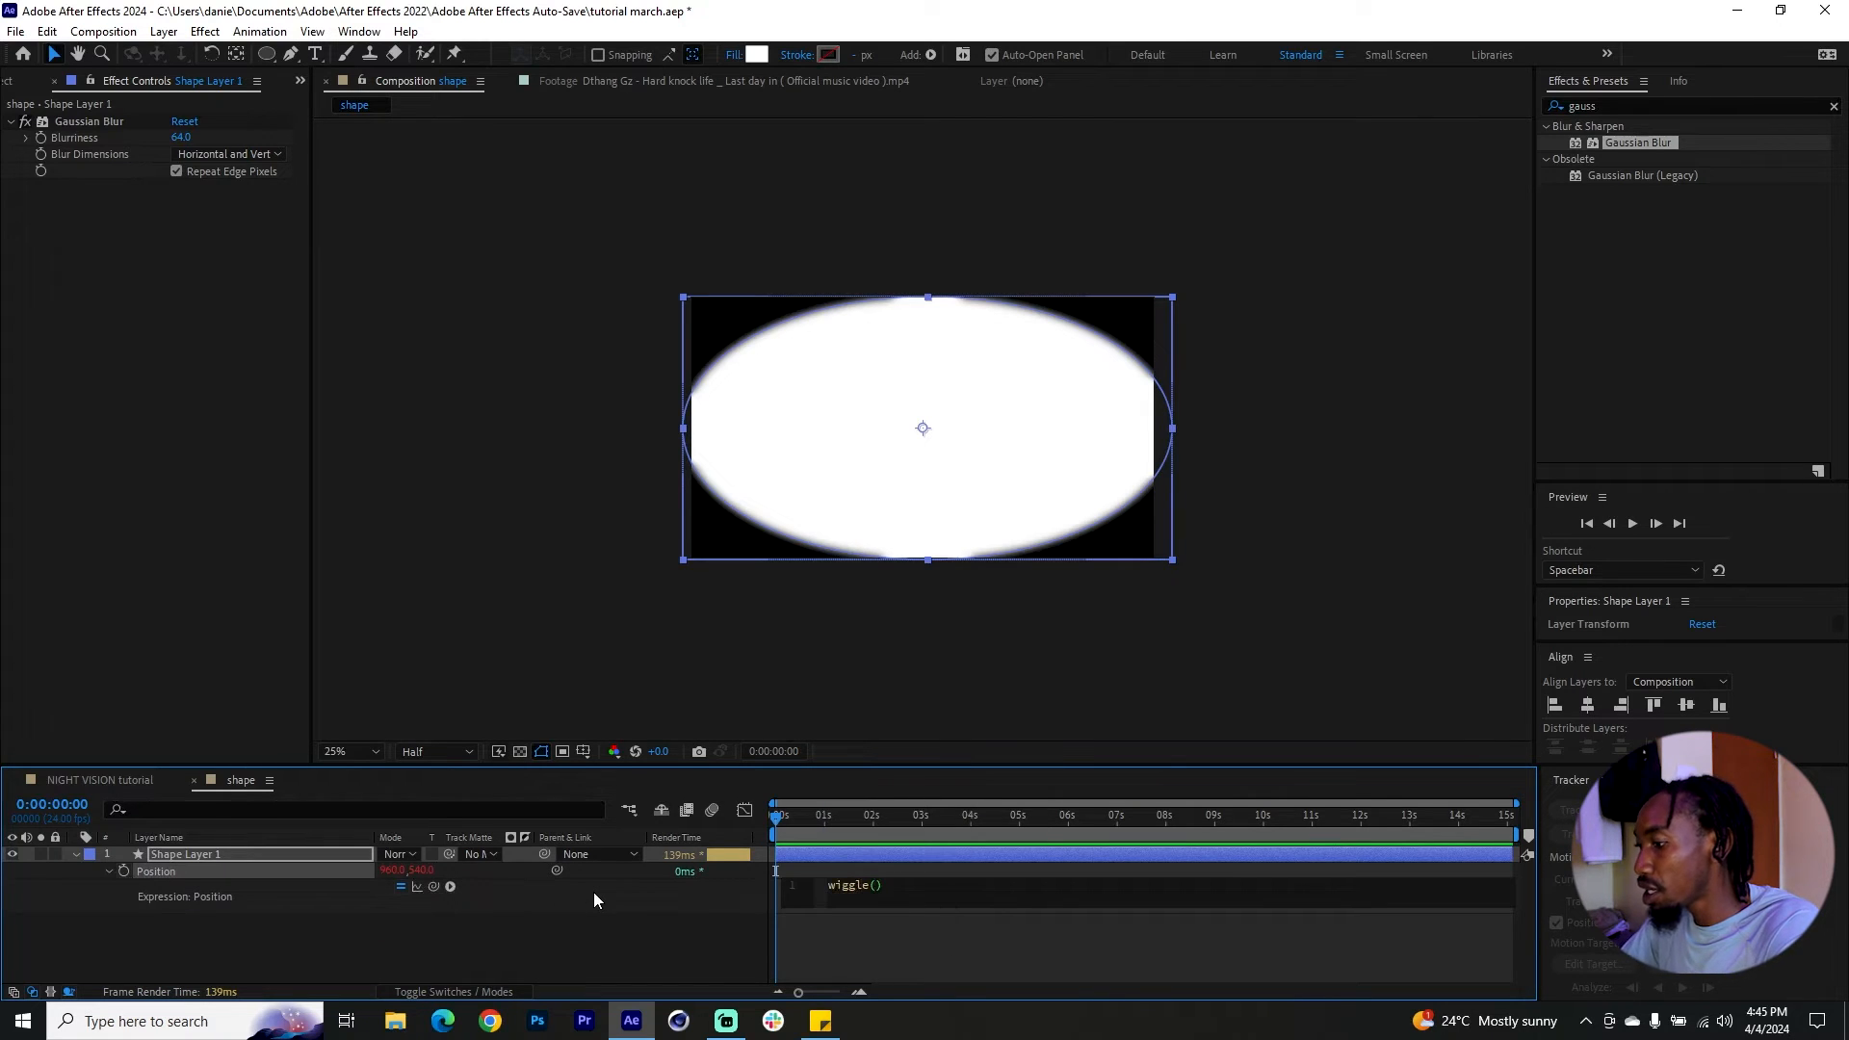
type("4,")
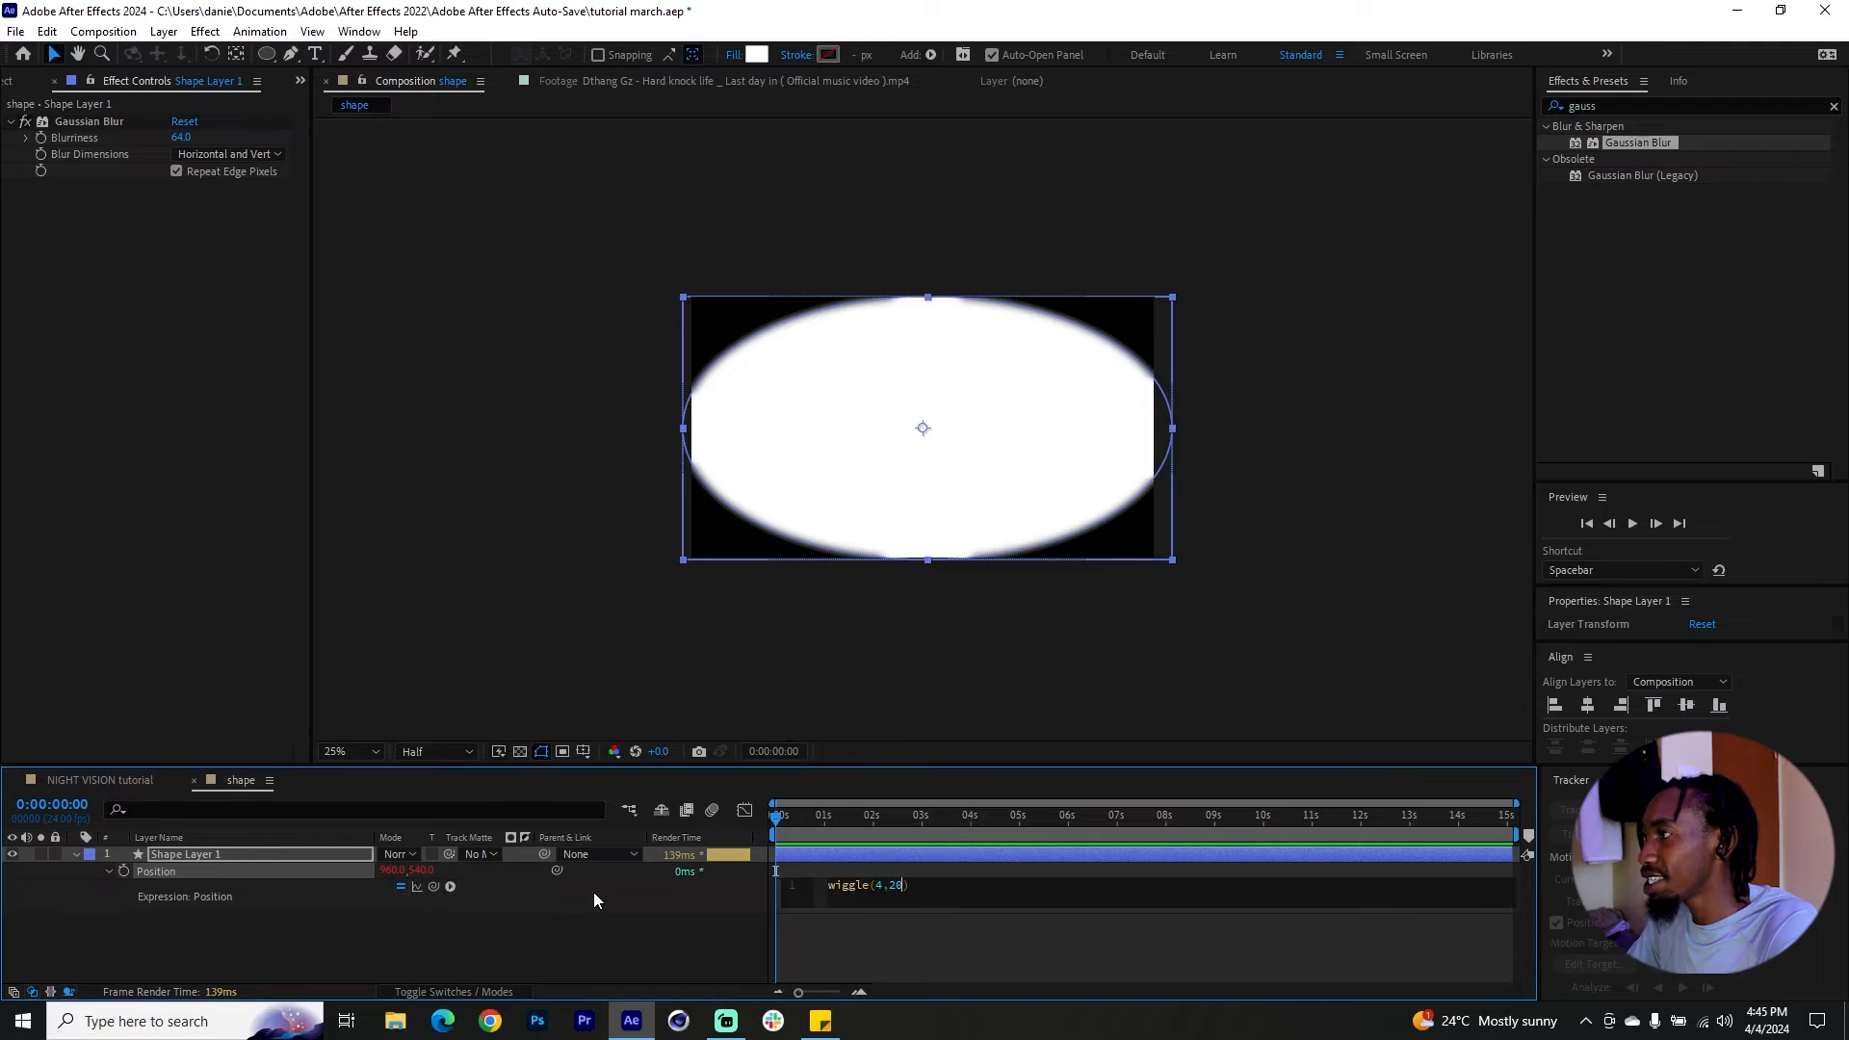
type("20")
left_click(593, 891)
key("space")
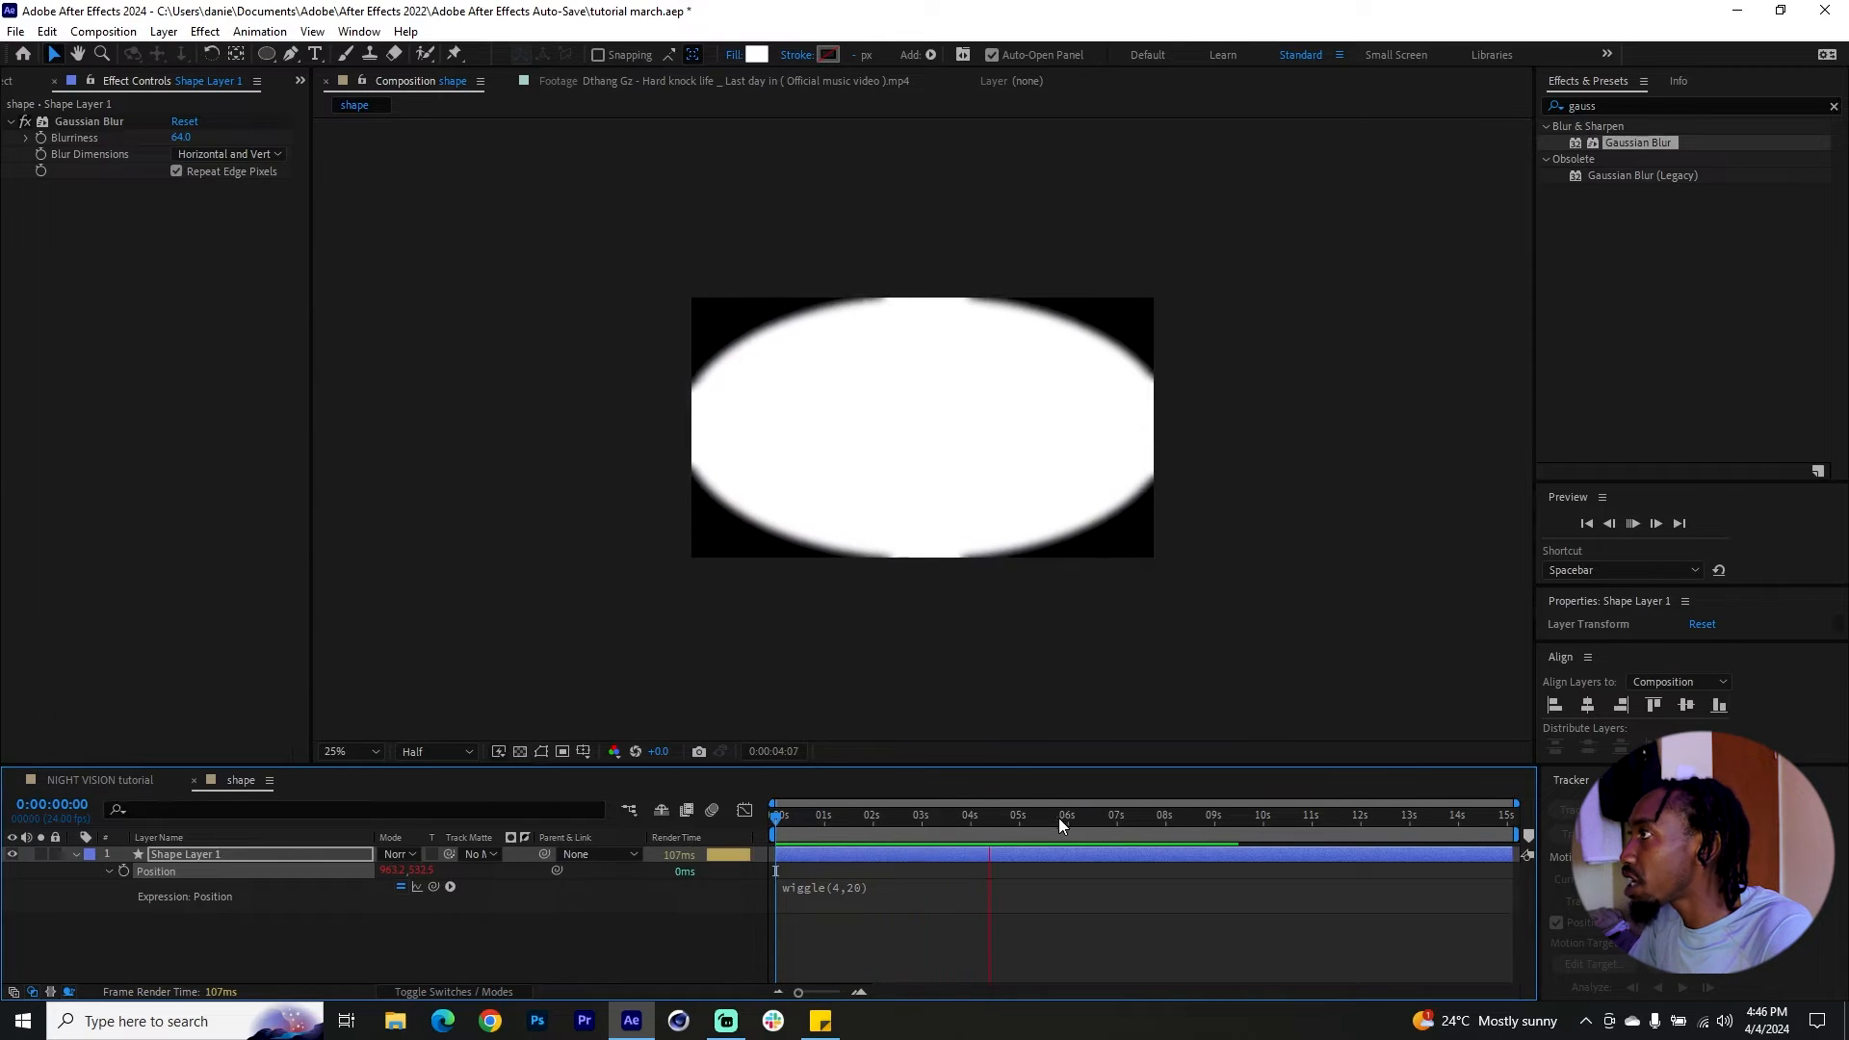
left_click_drag(921, 817, 808, 818)
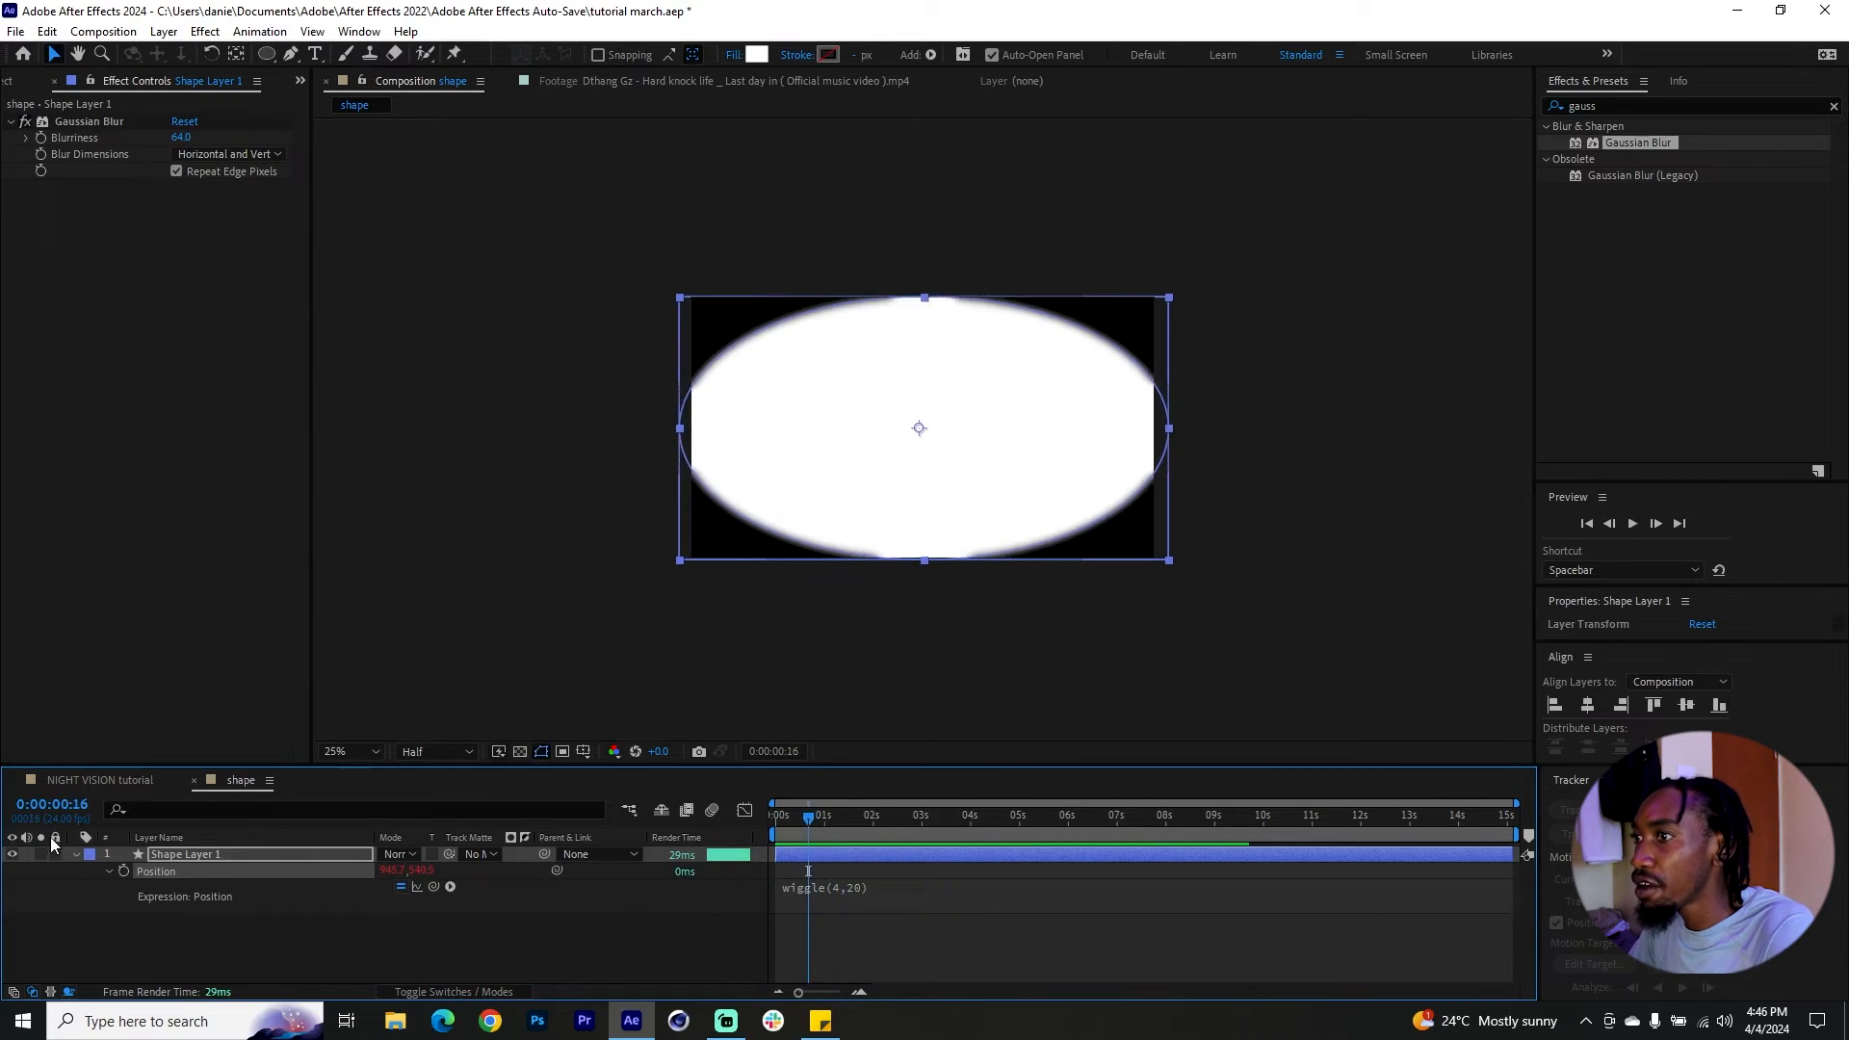
Step: Create a full-size black solid named "black" in the "shape" composition and place it below the ellipse layer
left_click(75, 854)
right_click(241, 905)
mouse_move(317, 677)
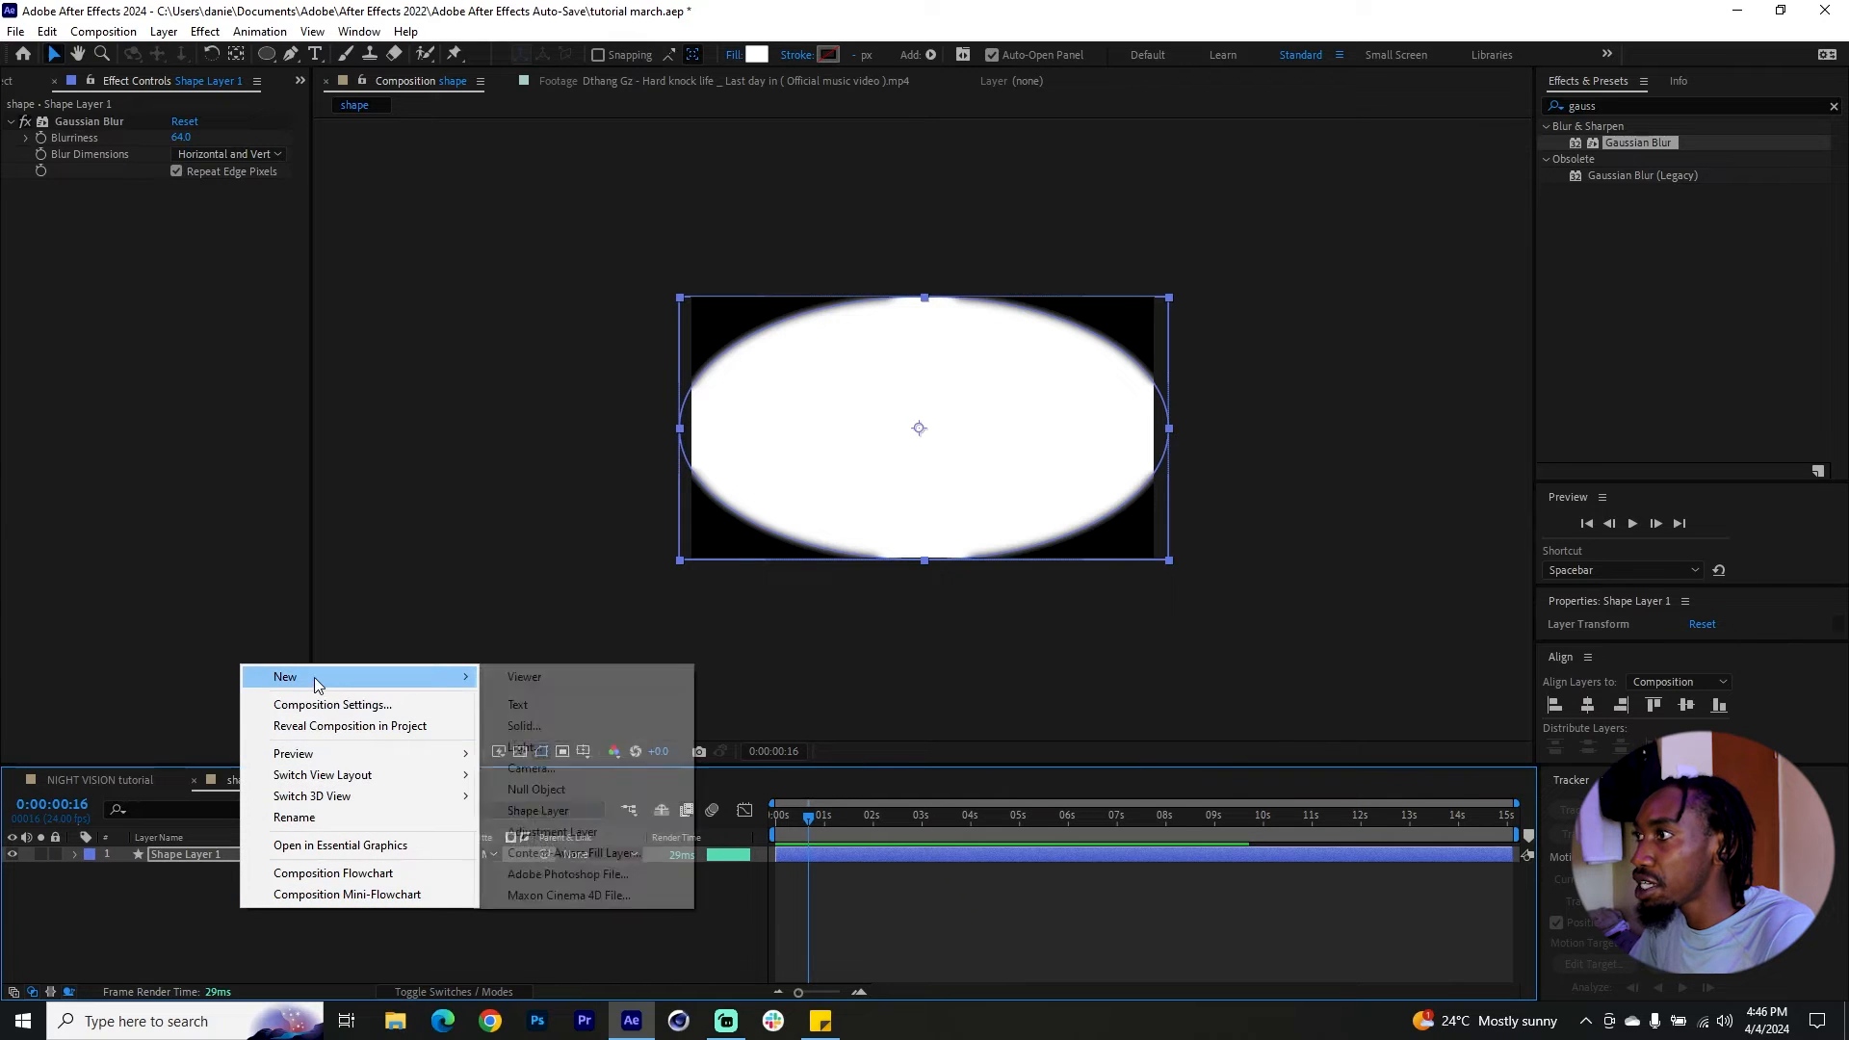
left_click(627, 725)
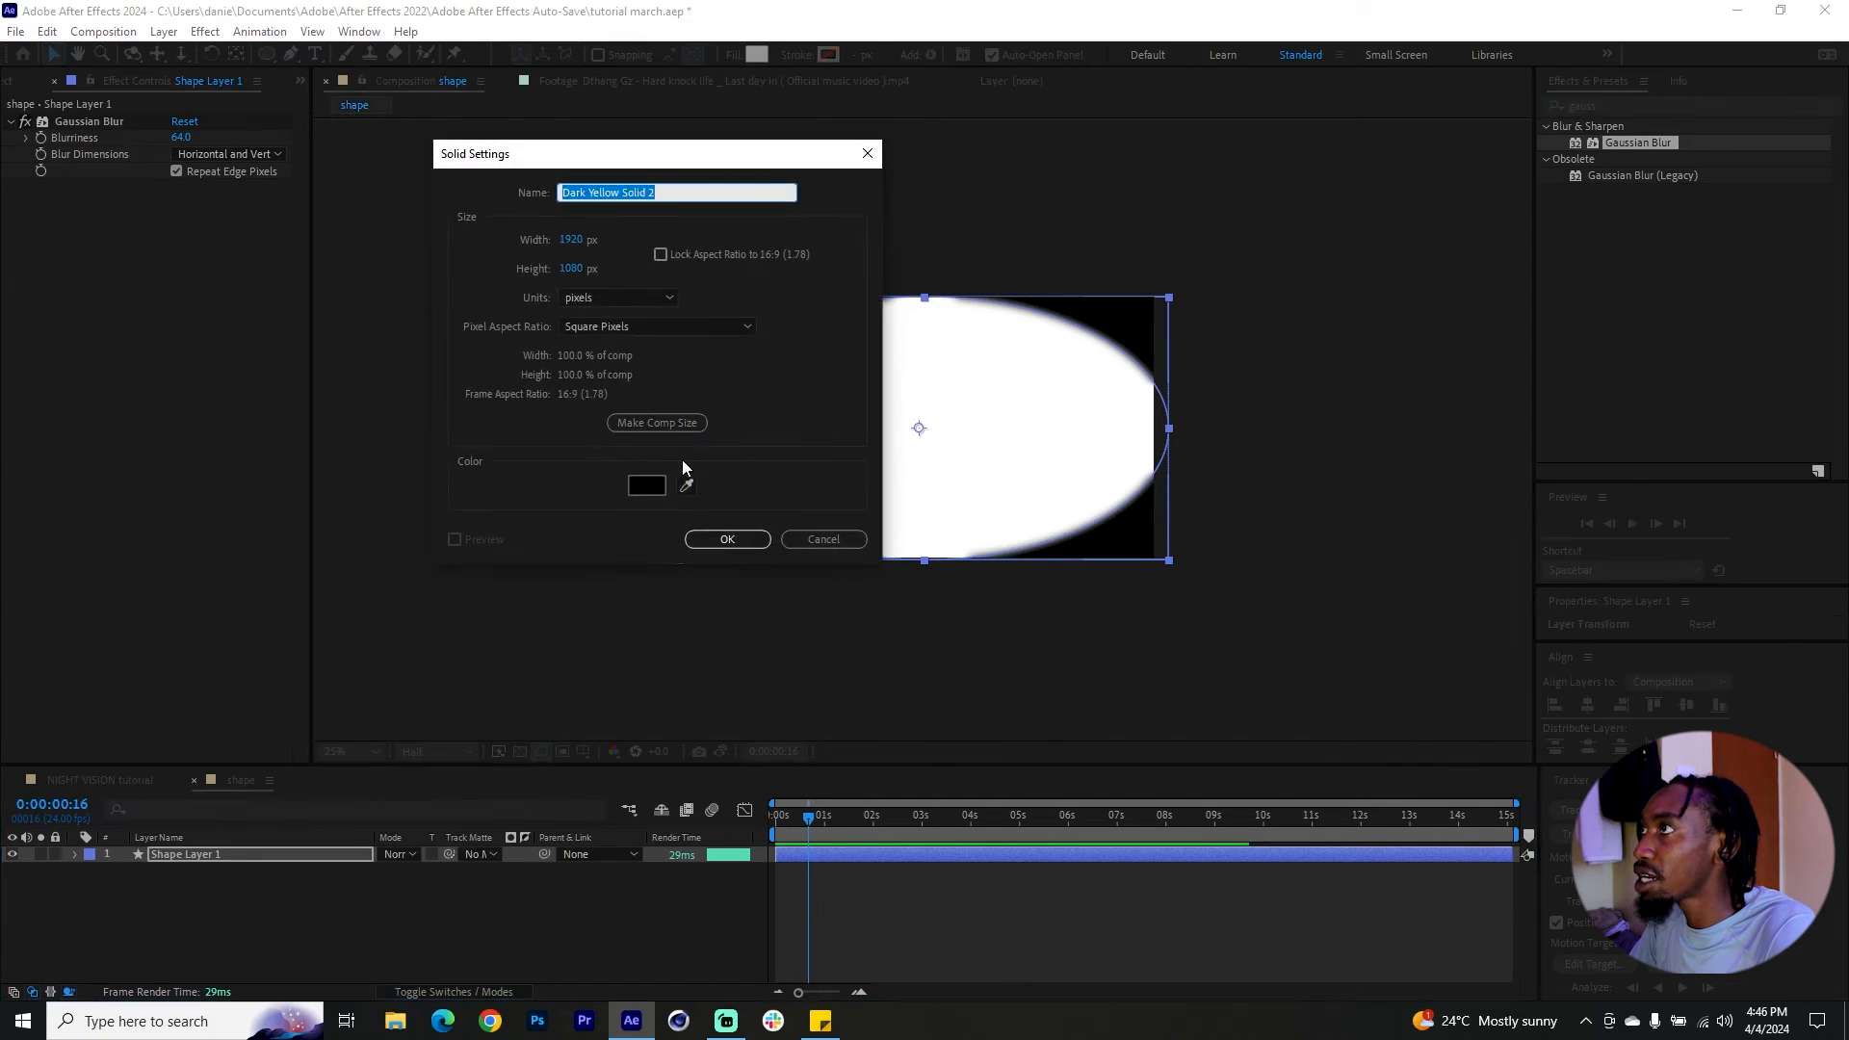
type("black")
key("Return")
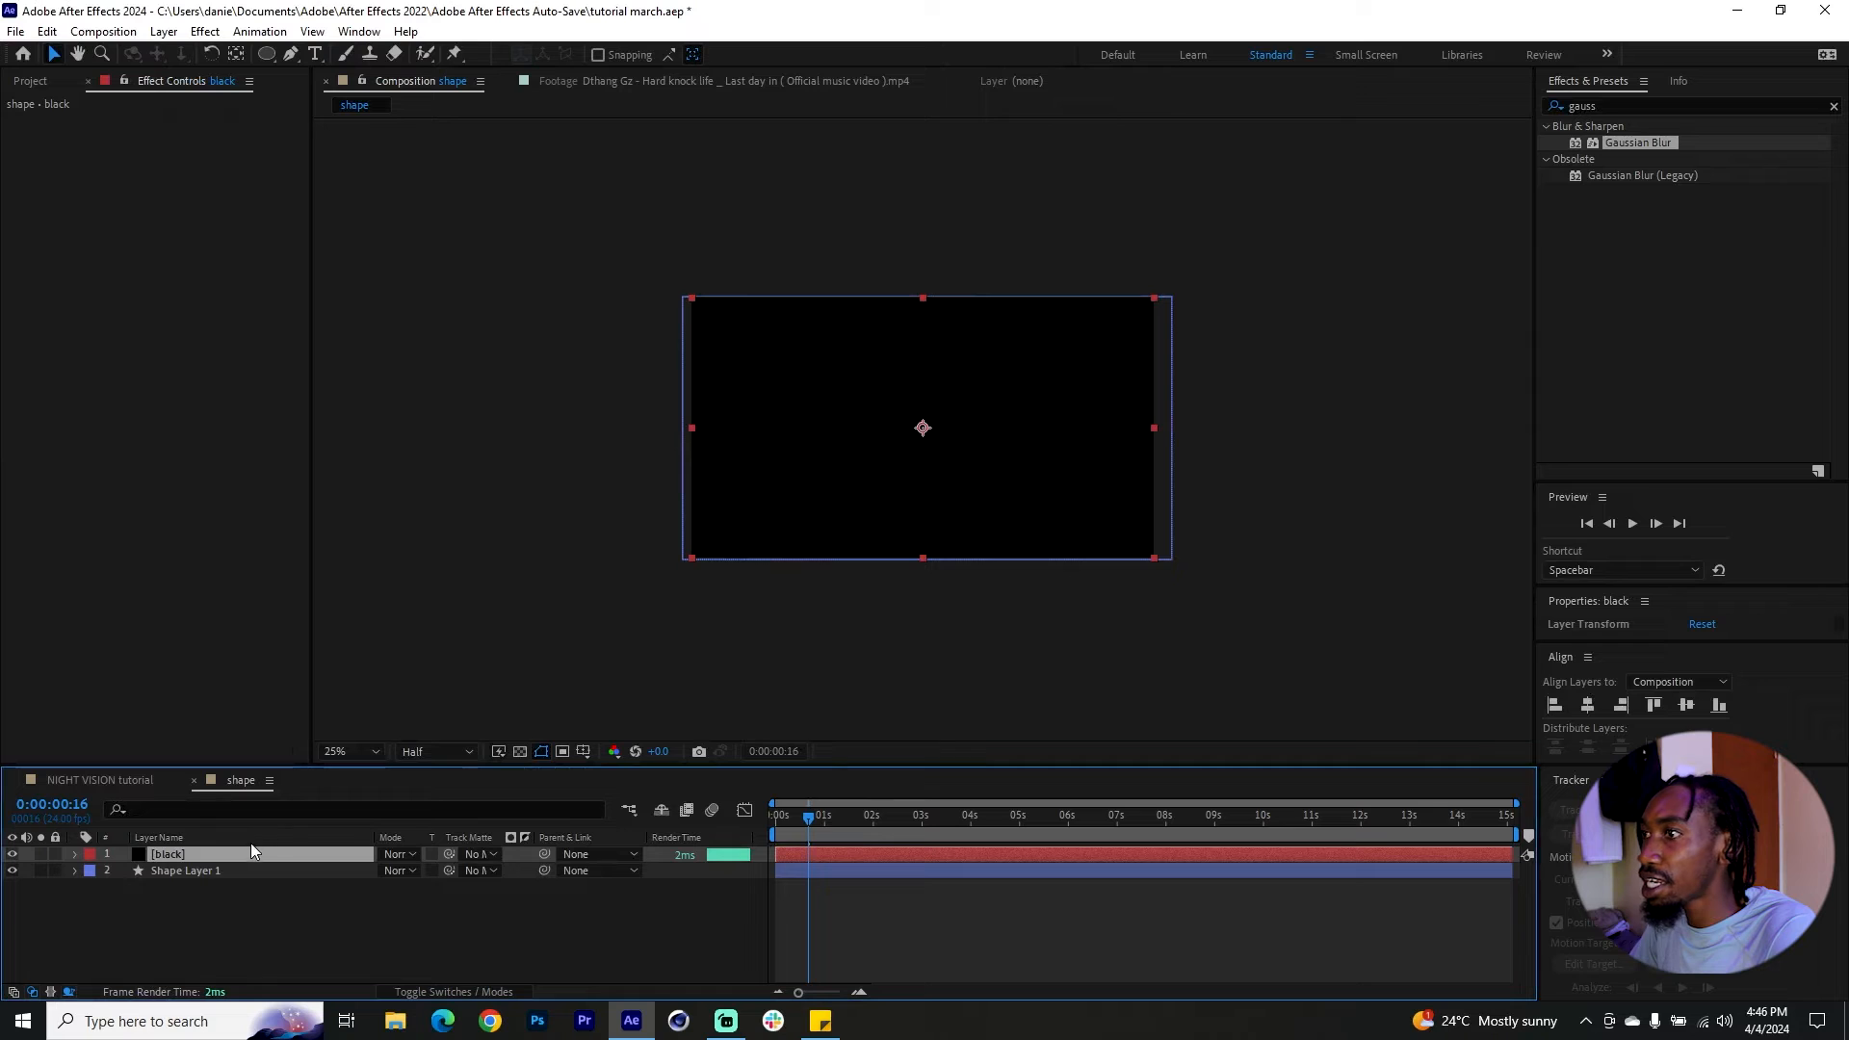
left_click_drag(247, 853, 242, 895)
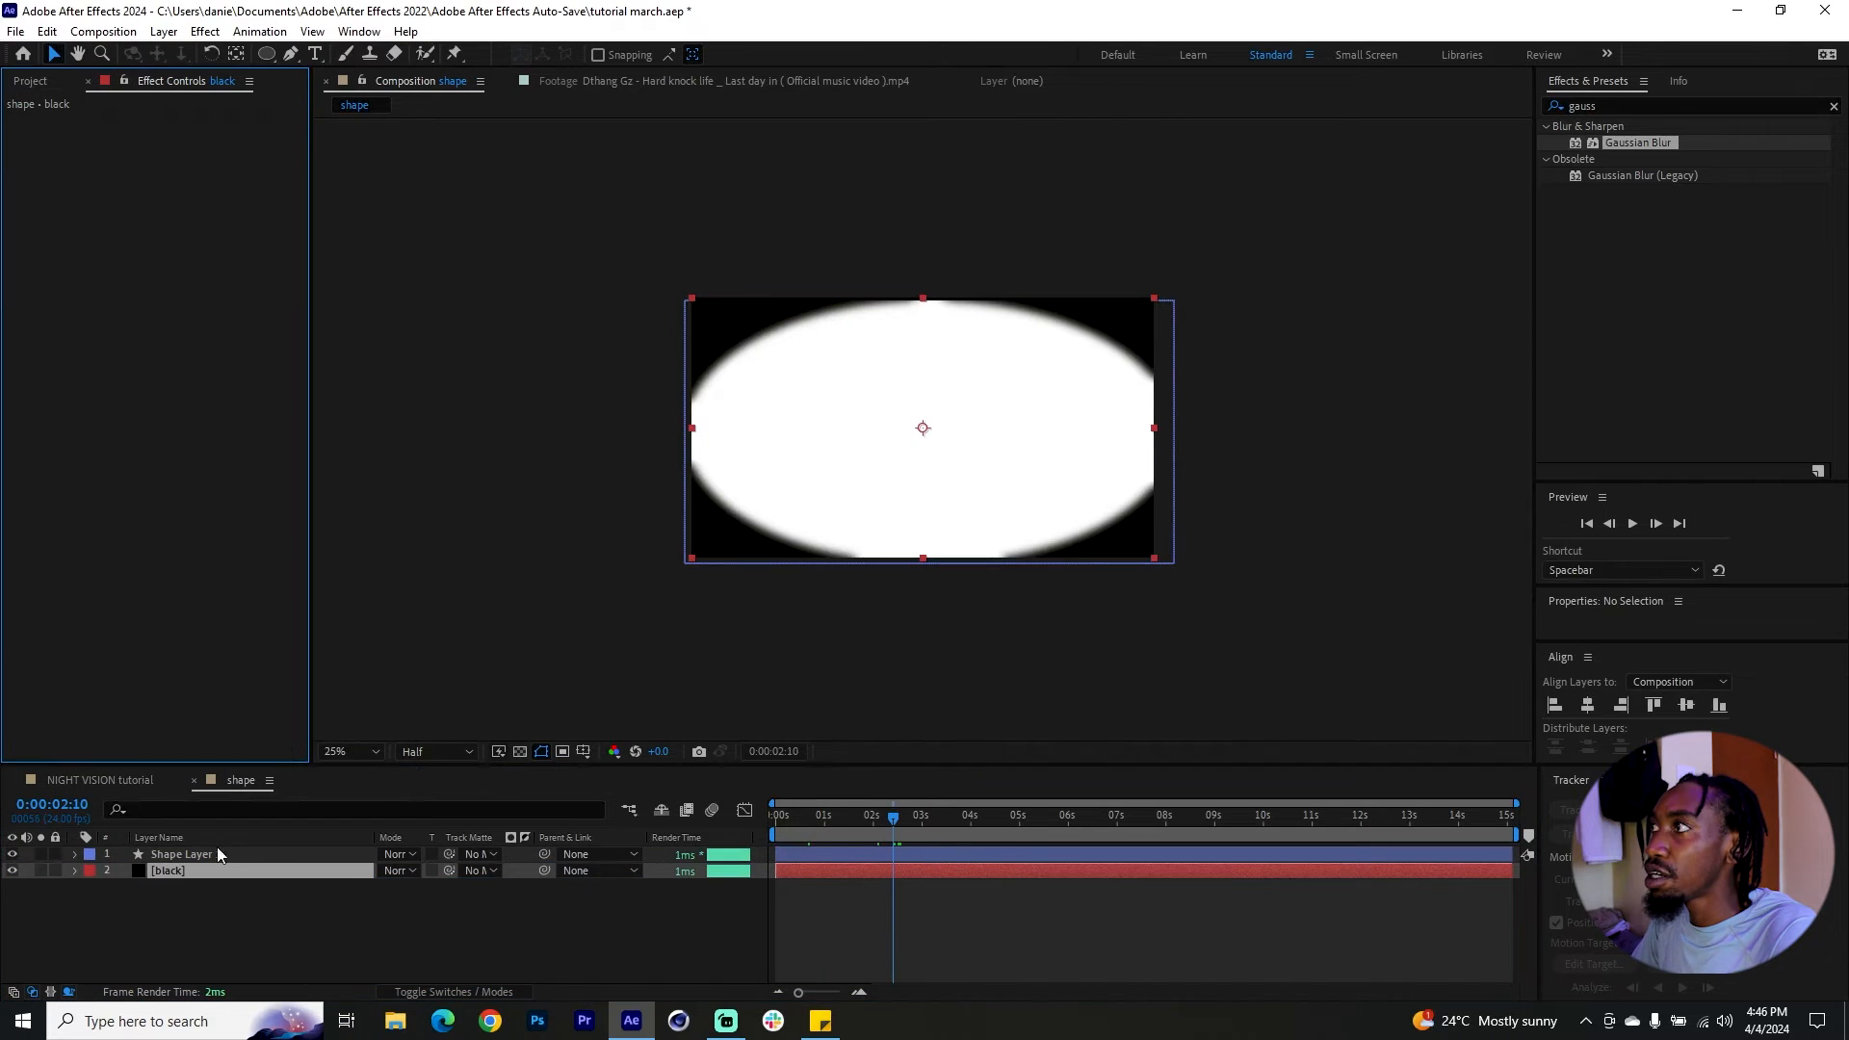
Step: Add the "shape" composition above precomp 1 in the NIGHT VISION tutorial composition and set its blending mode to Multiply
left_click(127, 780)
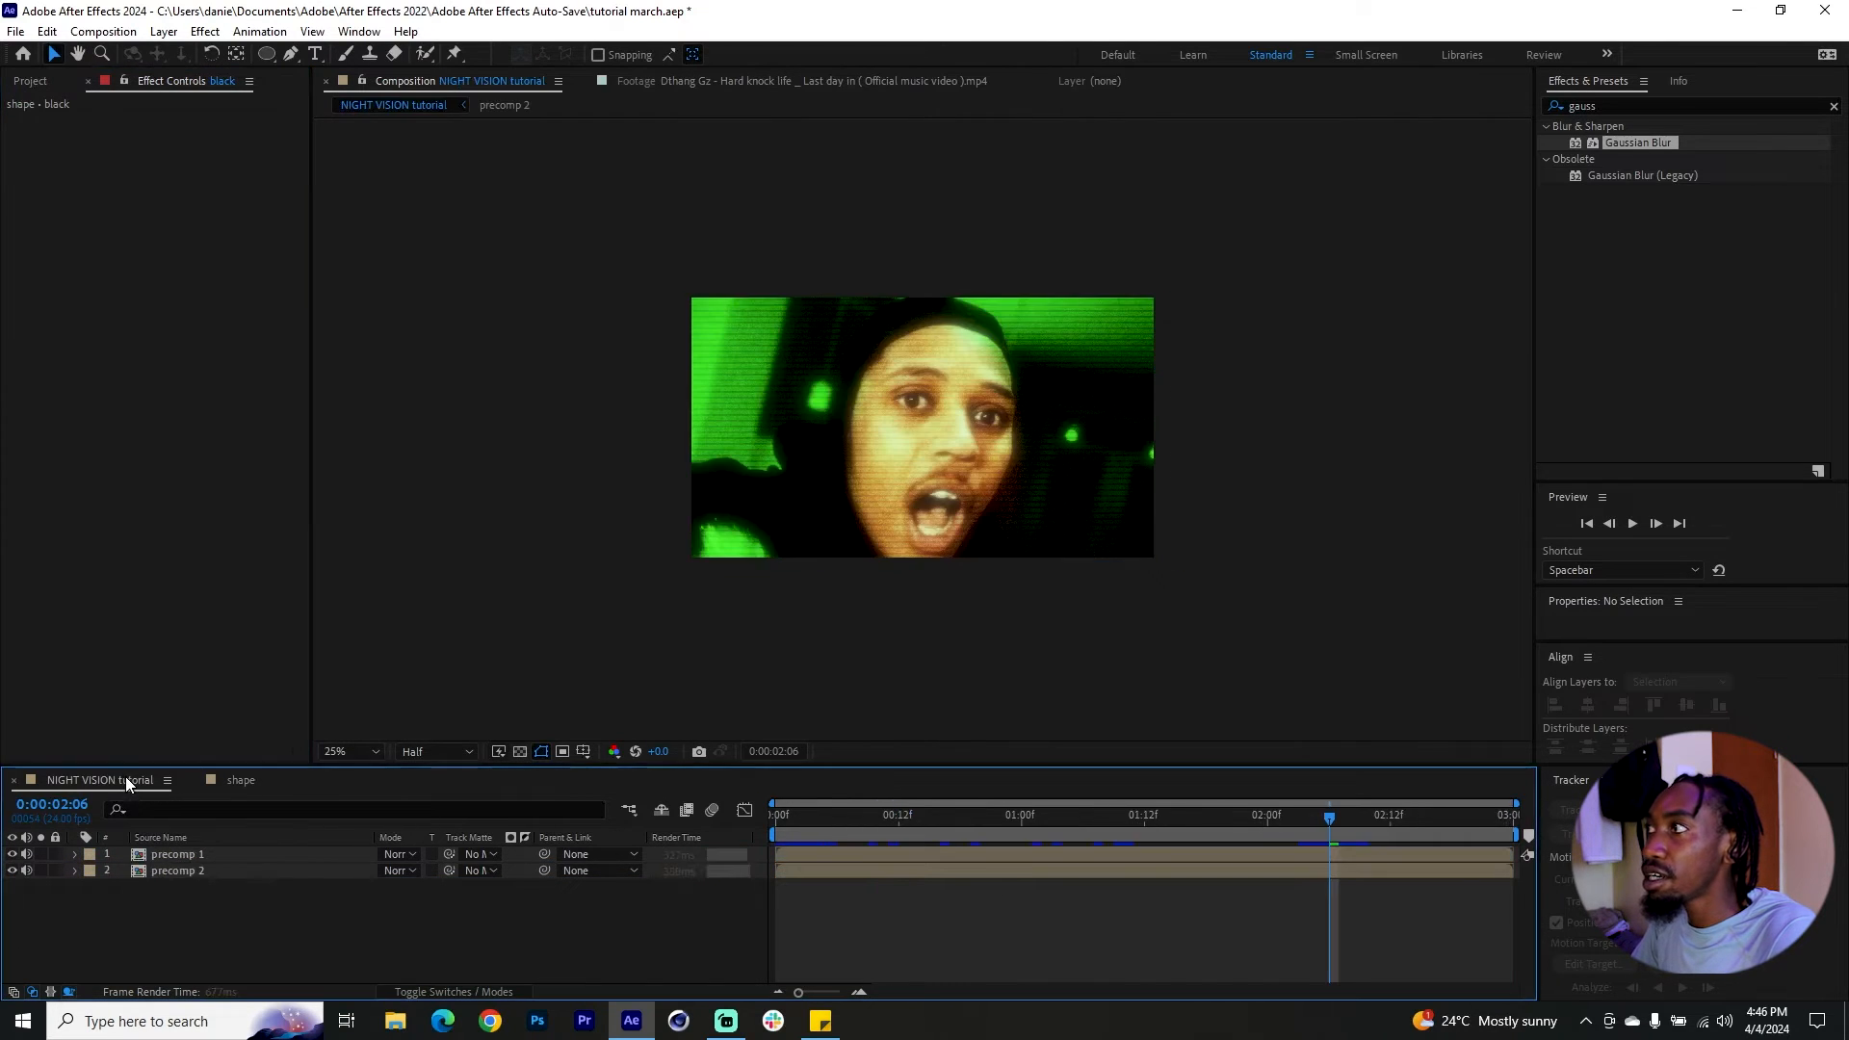
left_click(32, 80)
left_click_drag(60, 273, 175, 848)
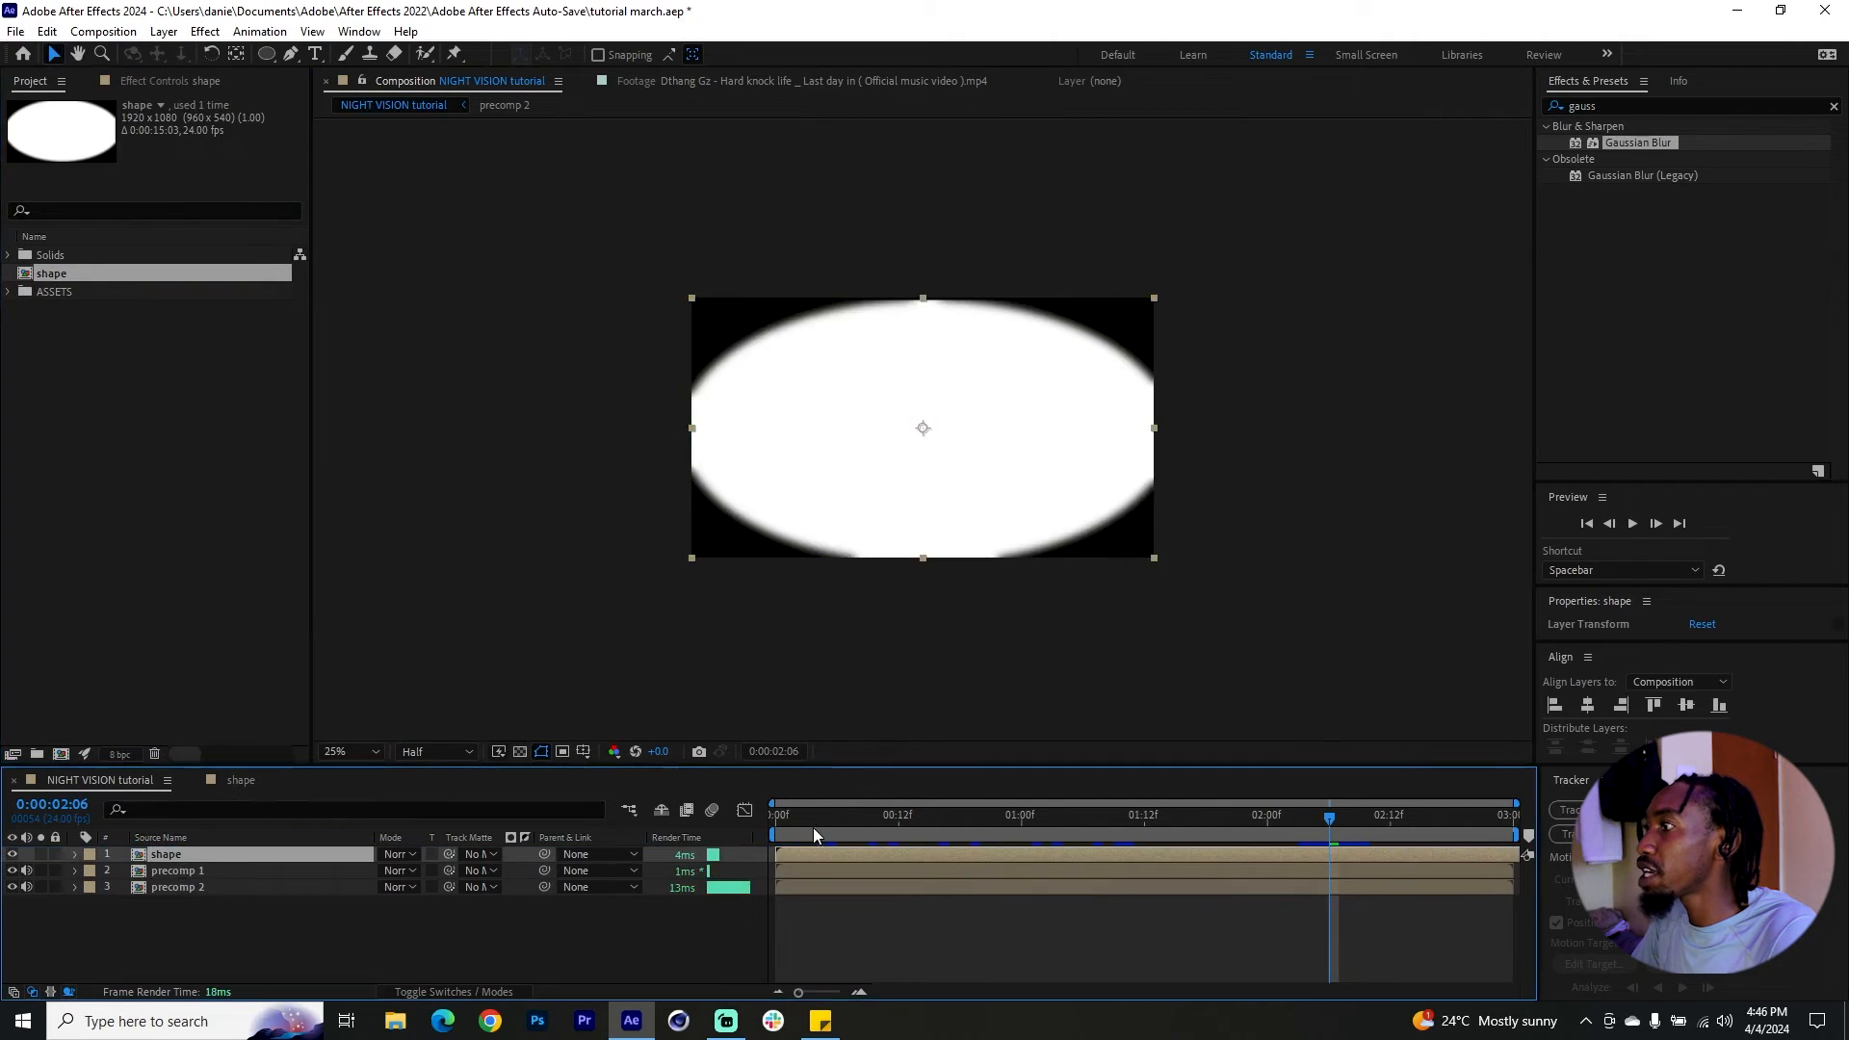
left_click(798, 817)
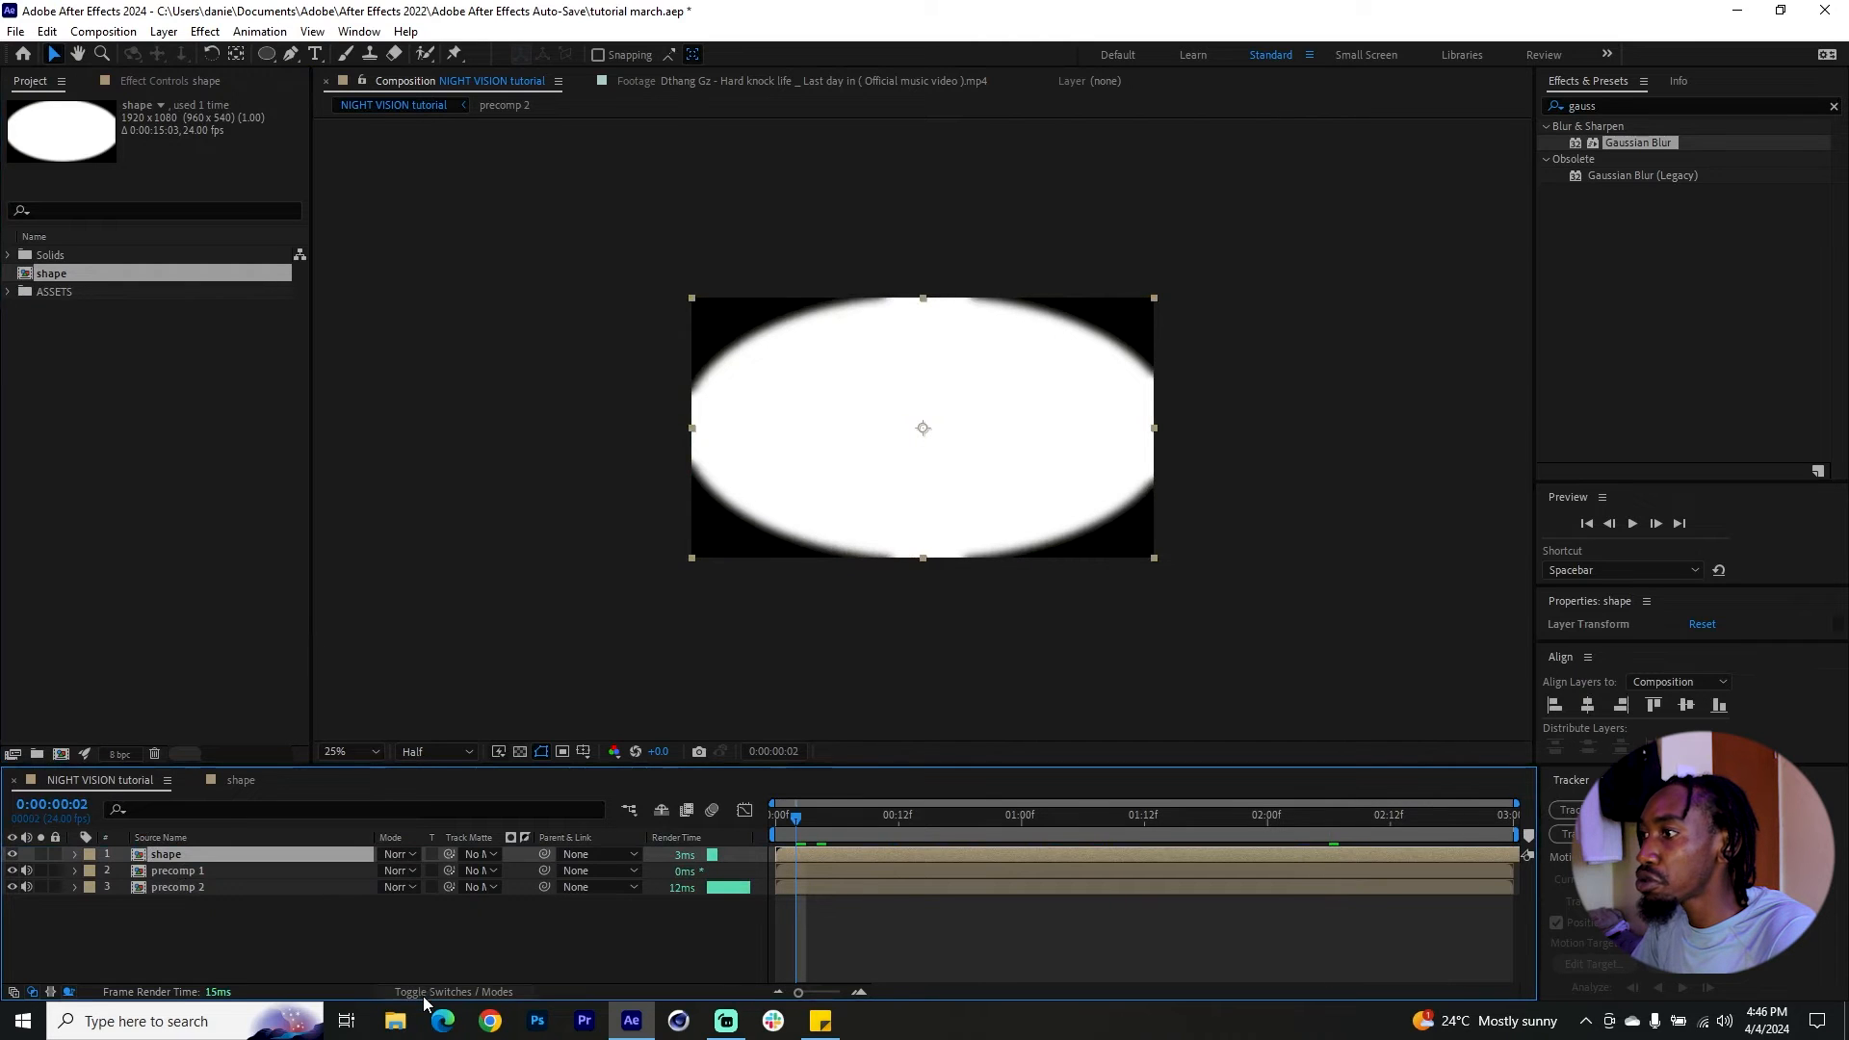
left_click(398, 856)
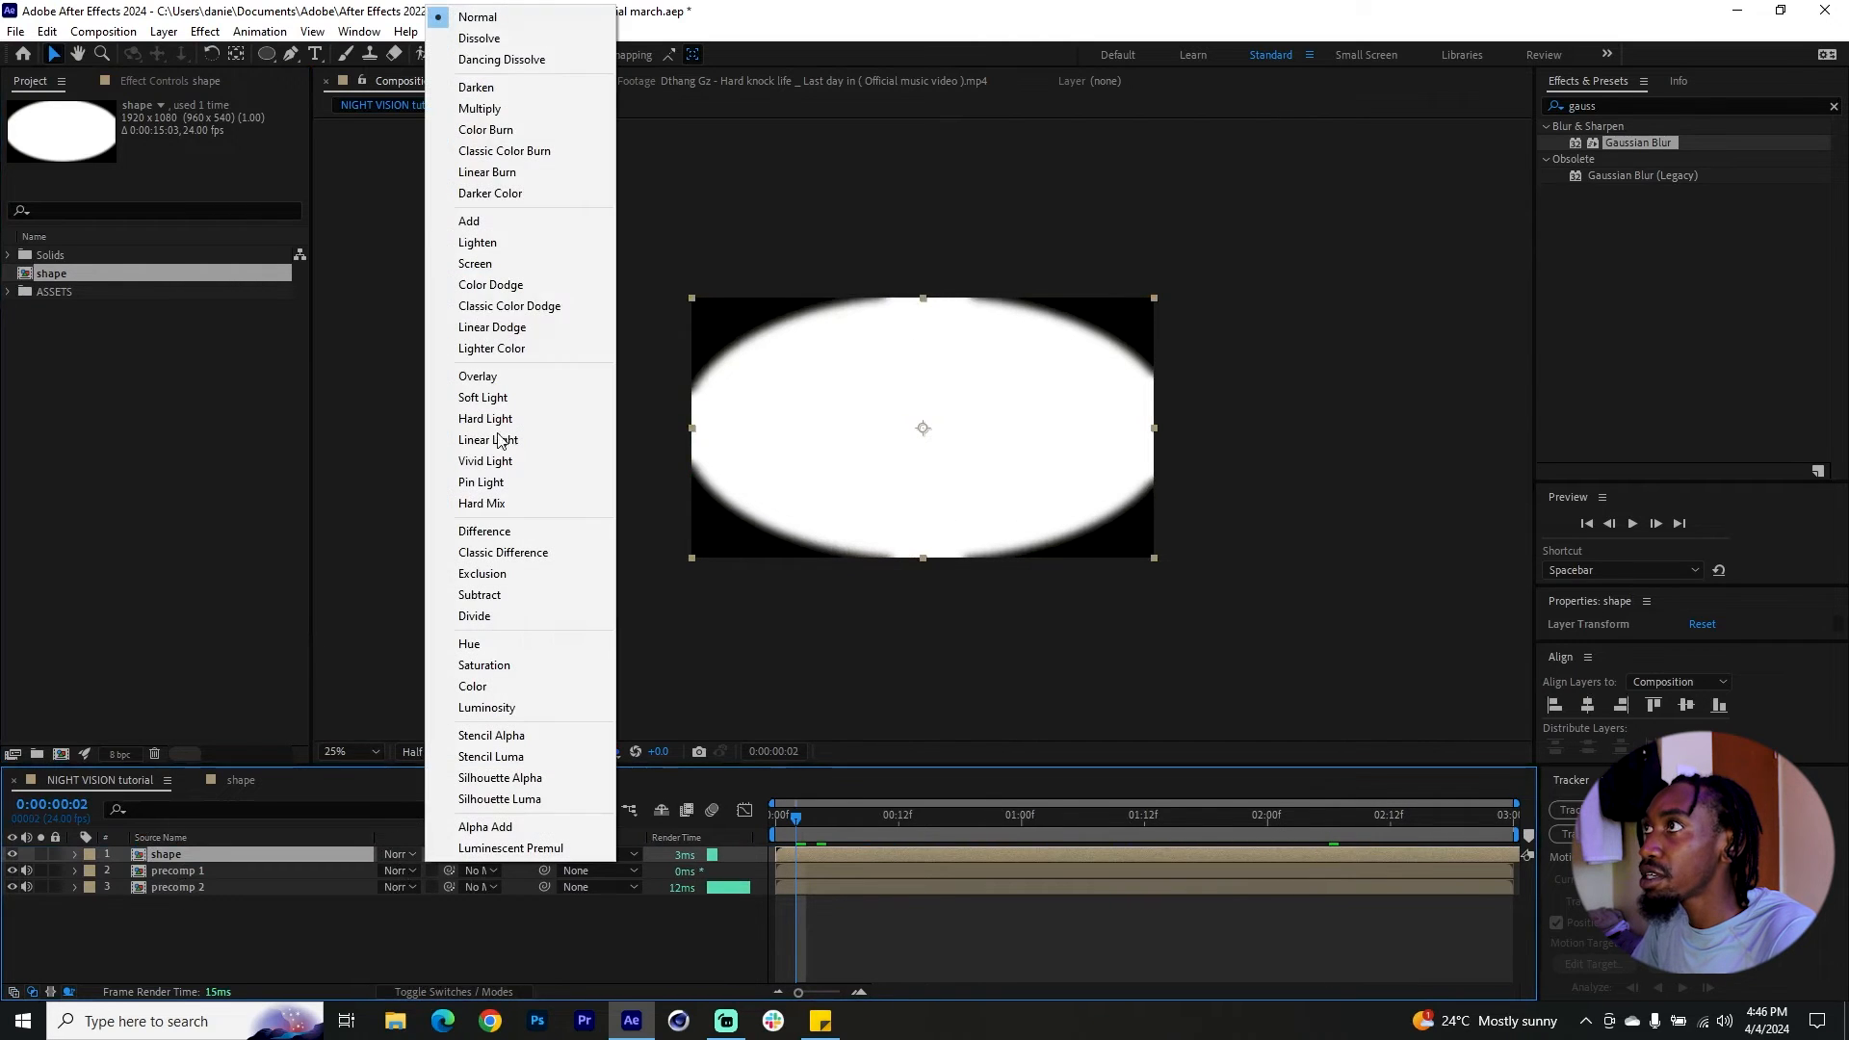
left_click(510, 111)
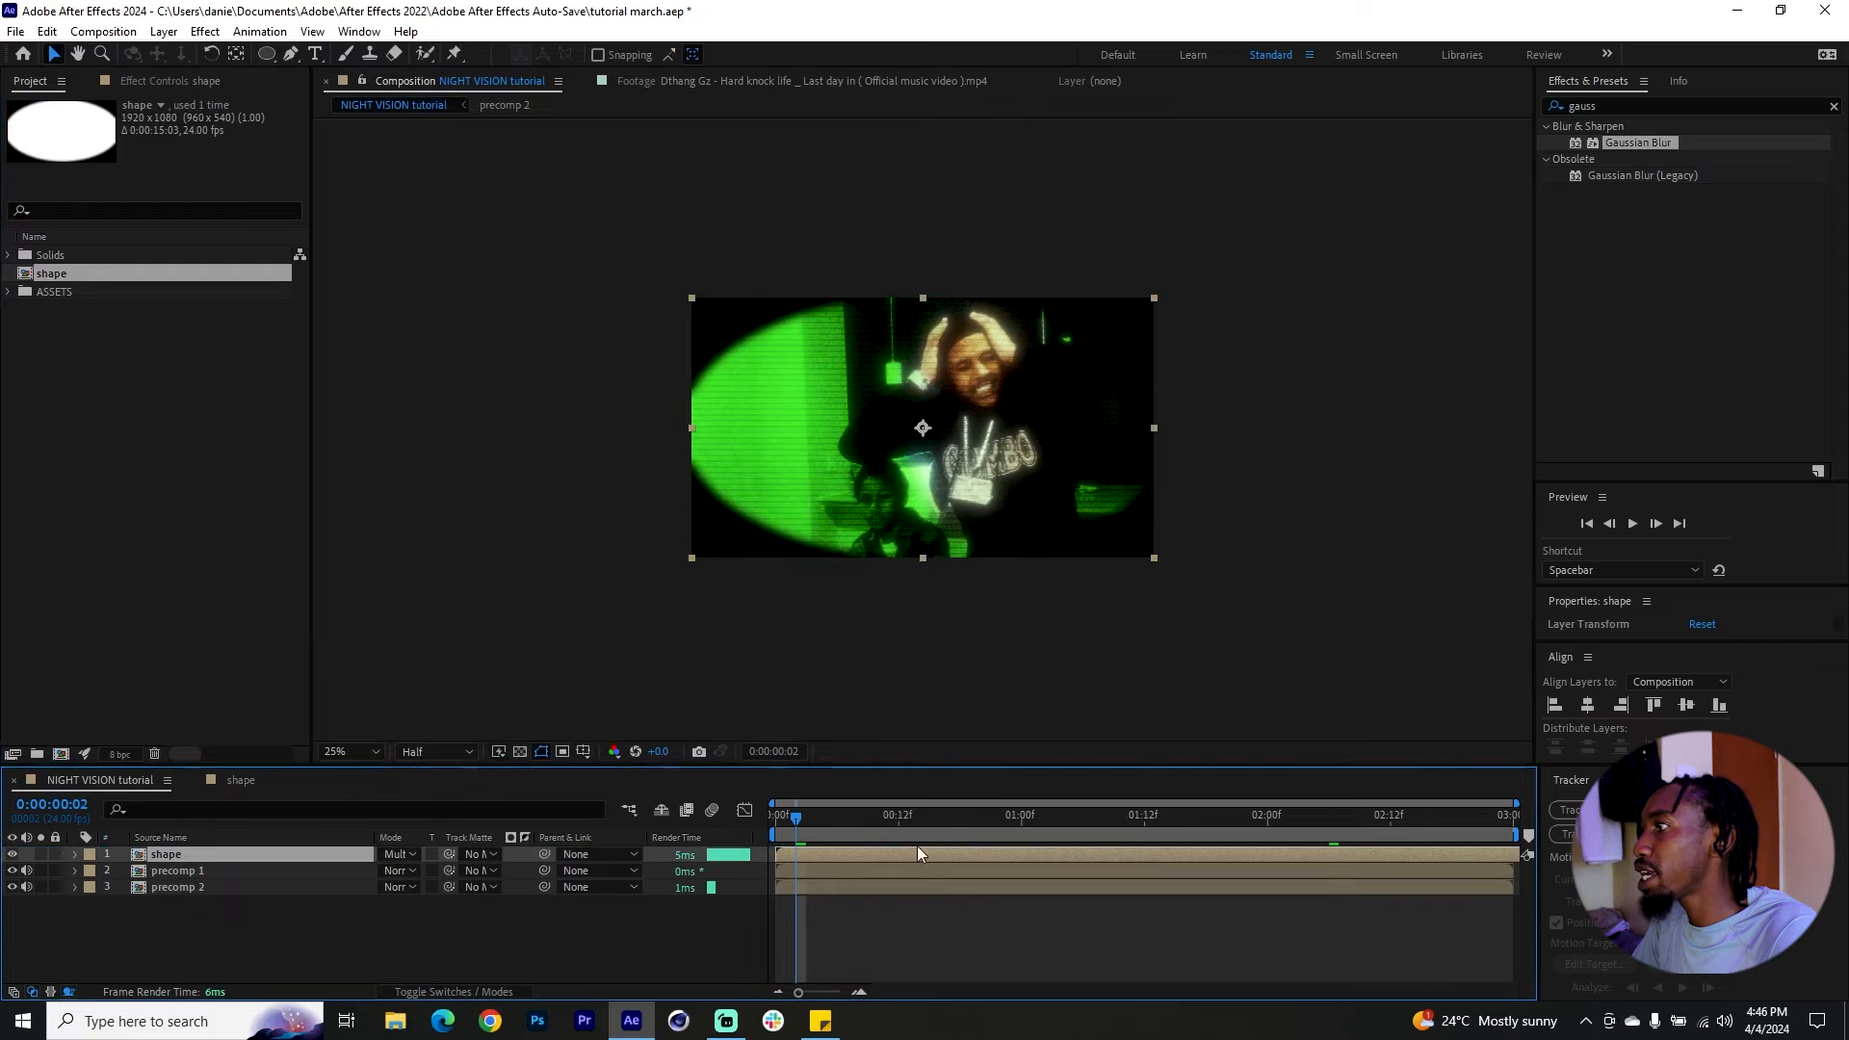
Step: Preview the NIGHT VISION tutorial composition from the start to check the wiggling ellipse vignette over the footage
left_click_drag(824, 818, 774, 851)
key("space")
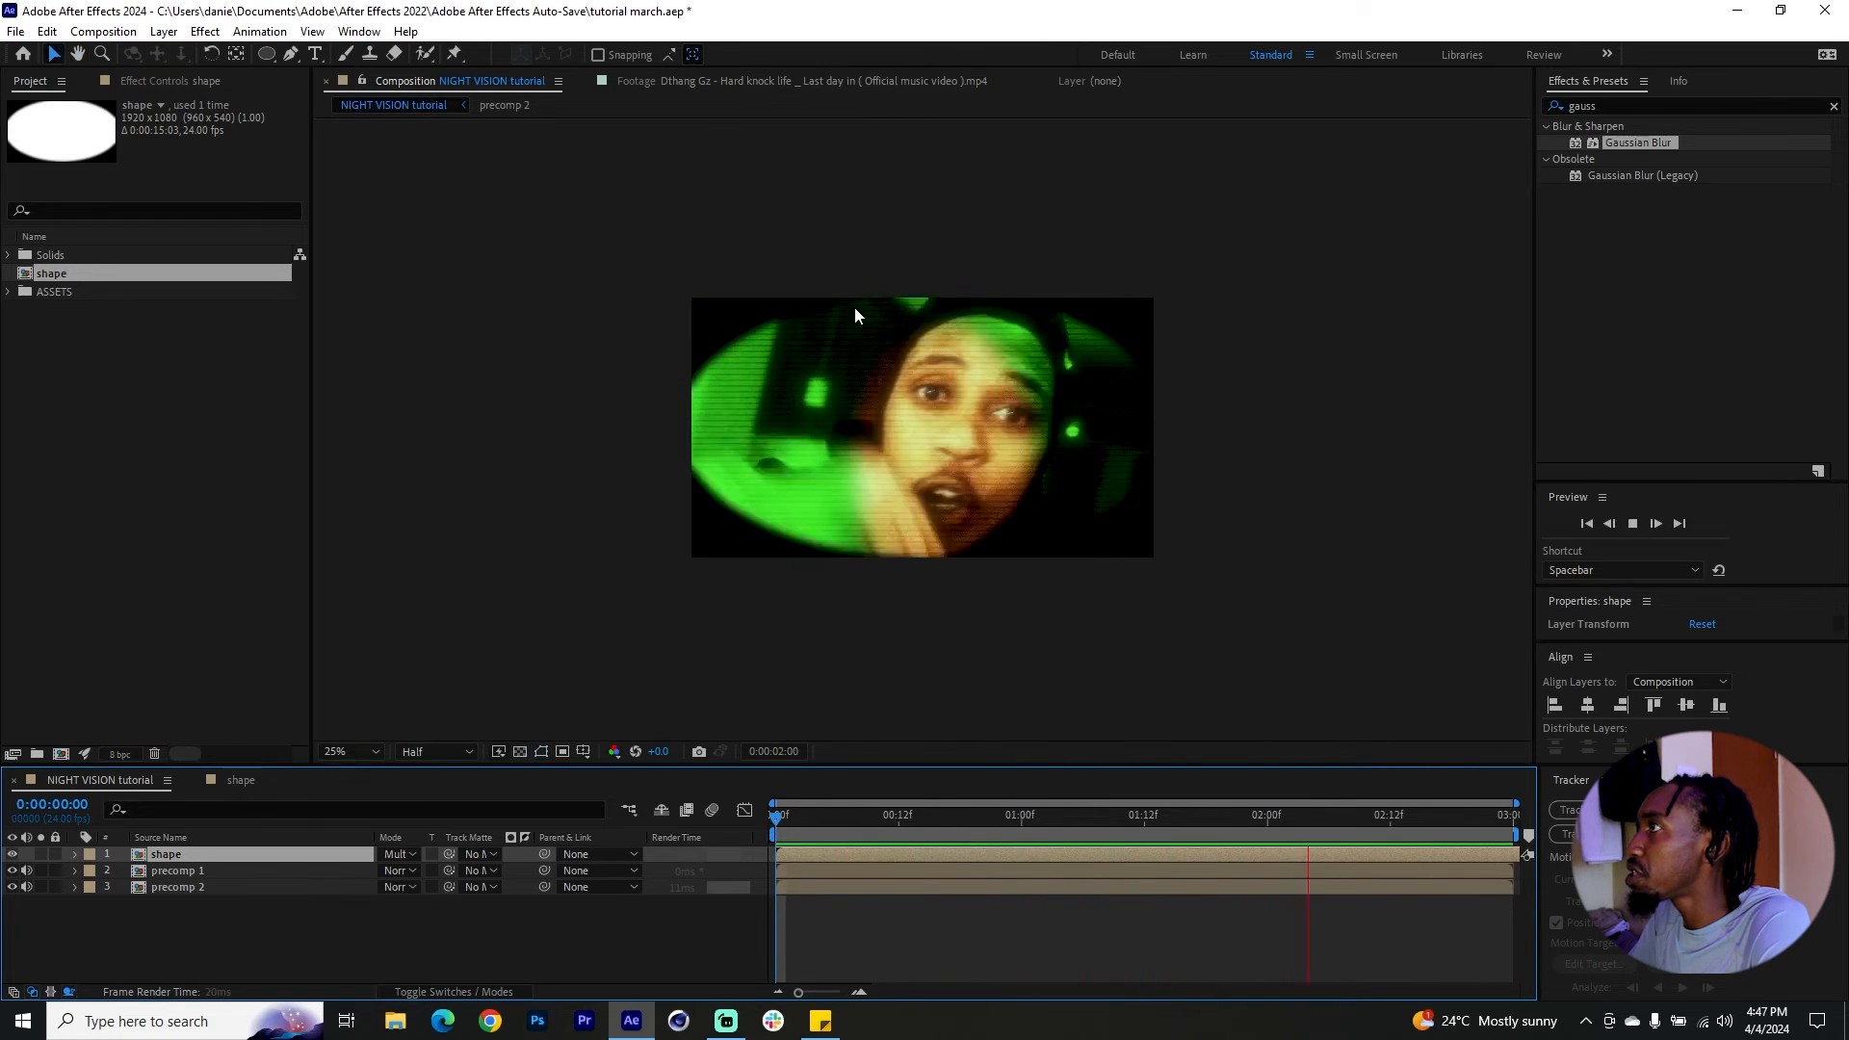
key("space")
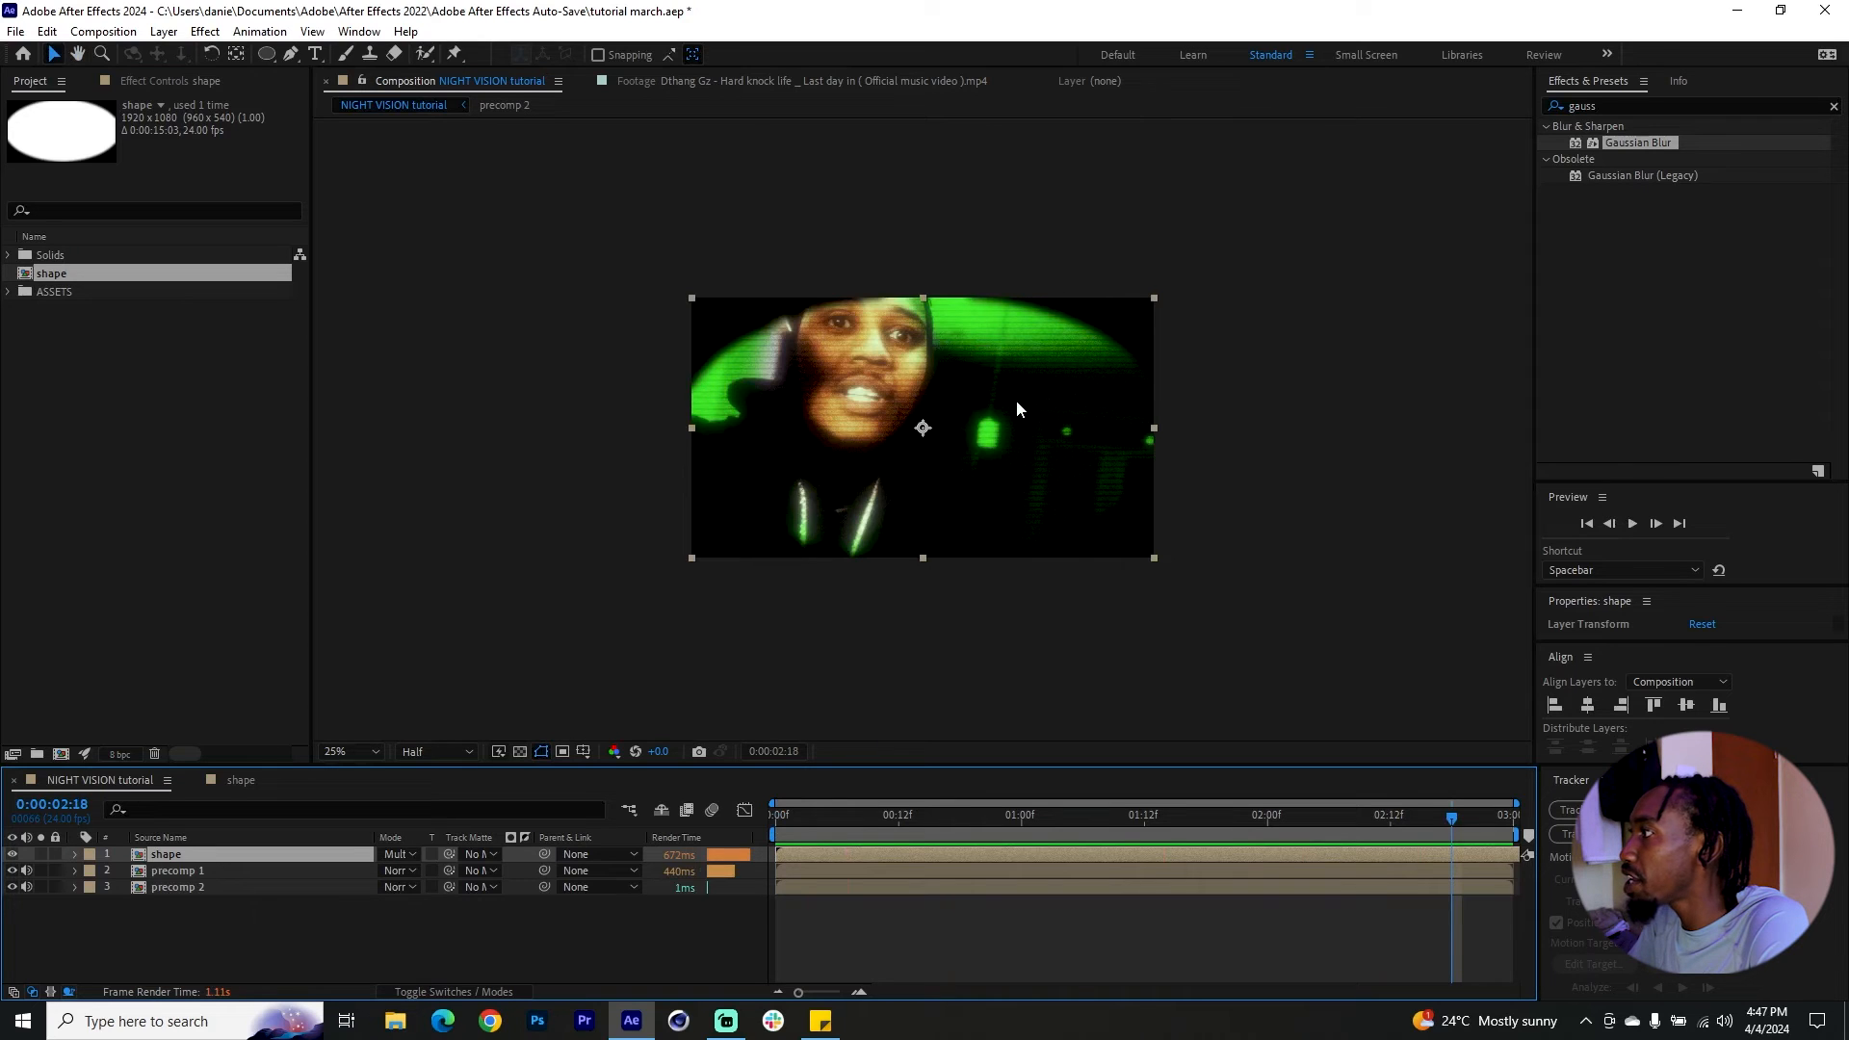
left_click(1044, 825)
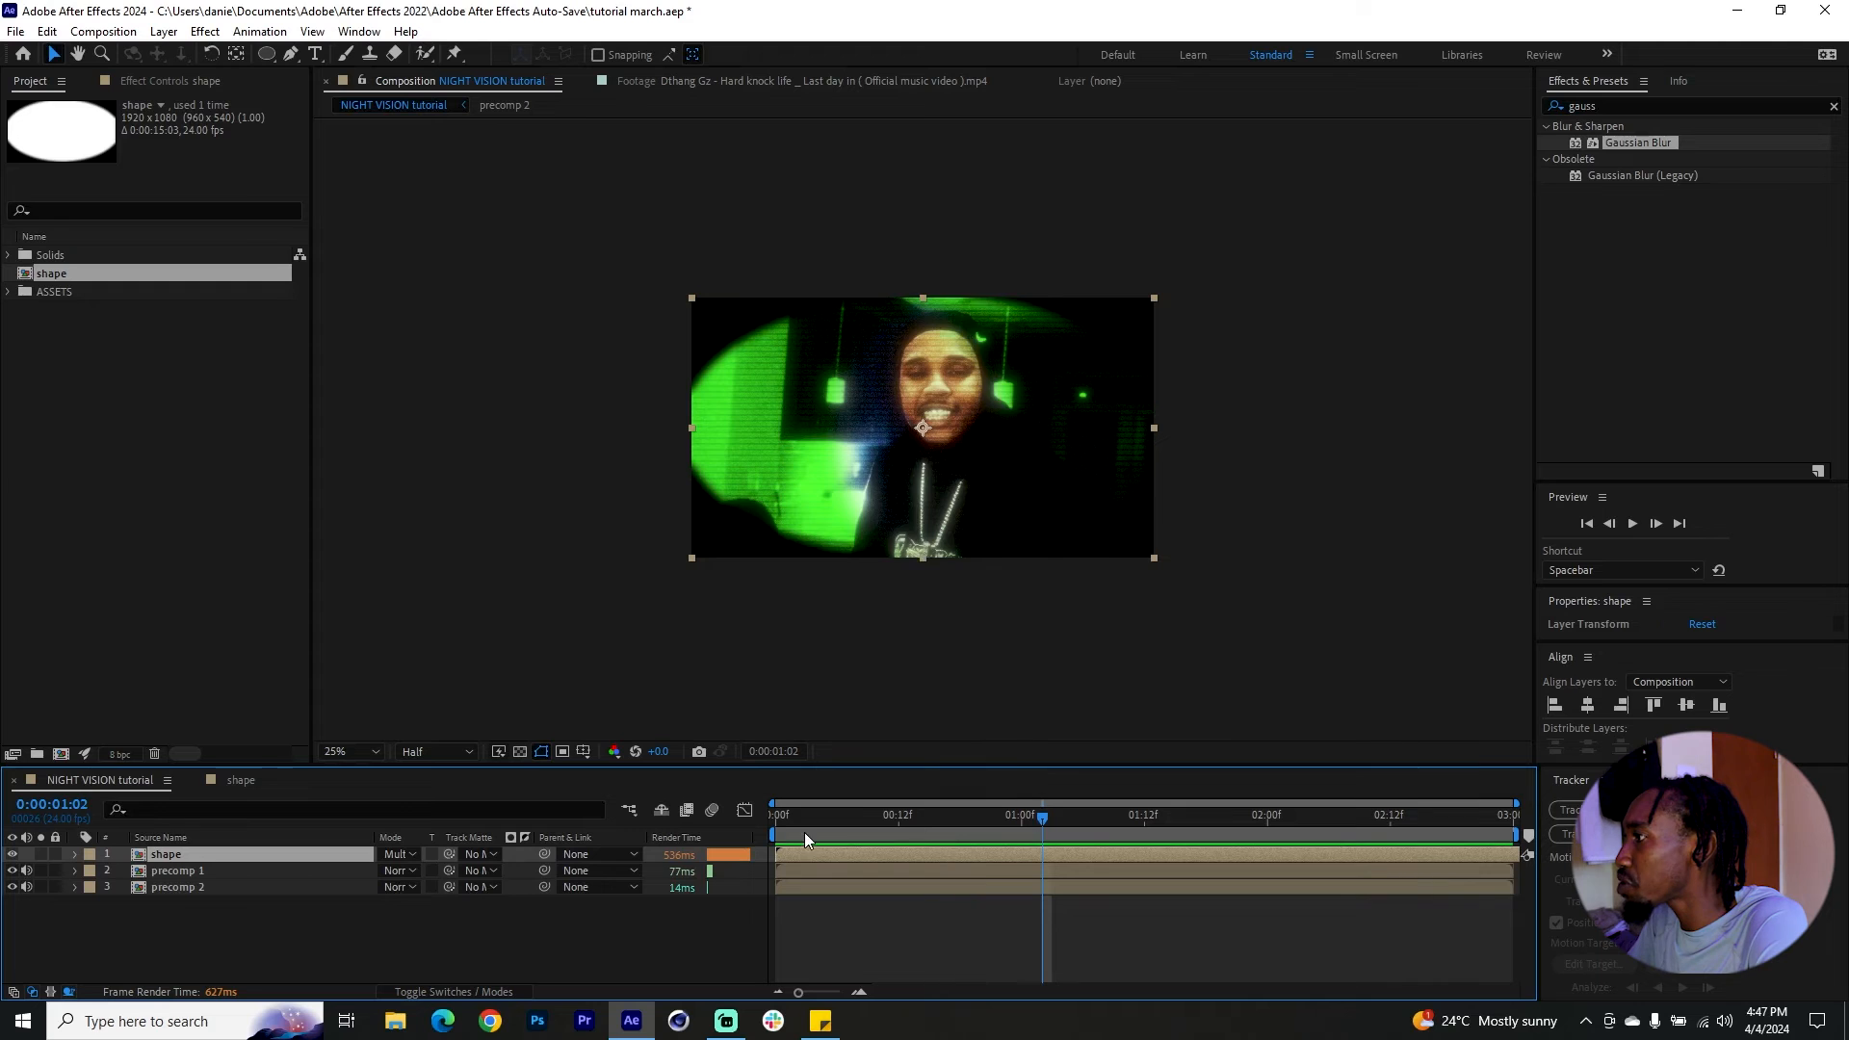
left_click(778, 830)
key("space")
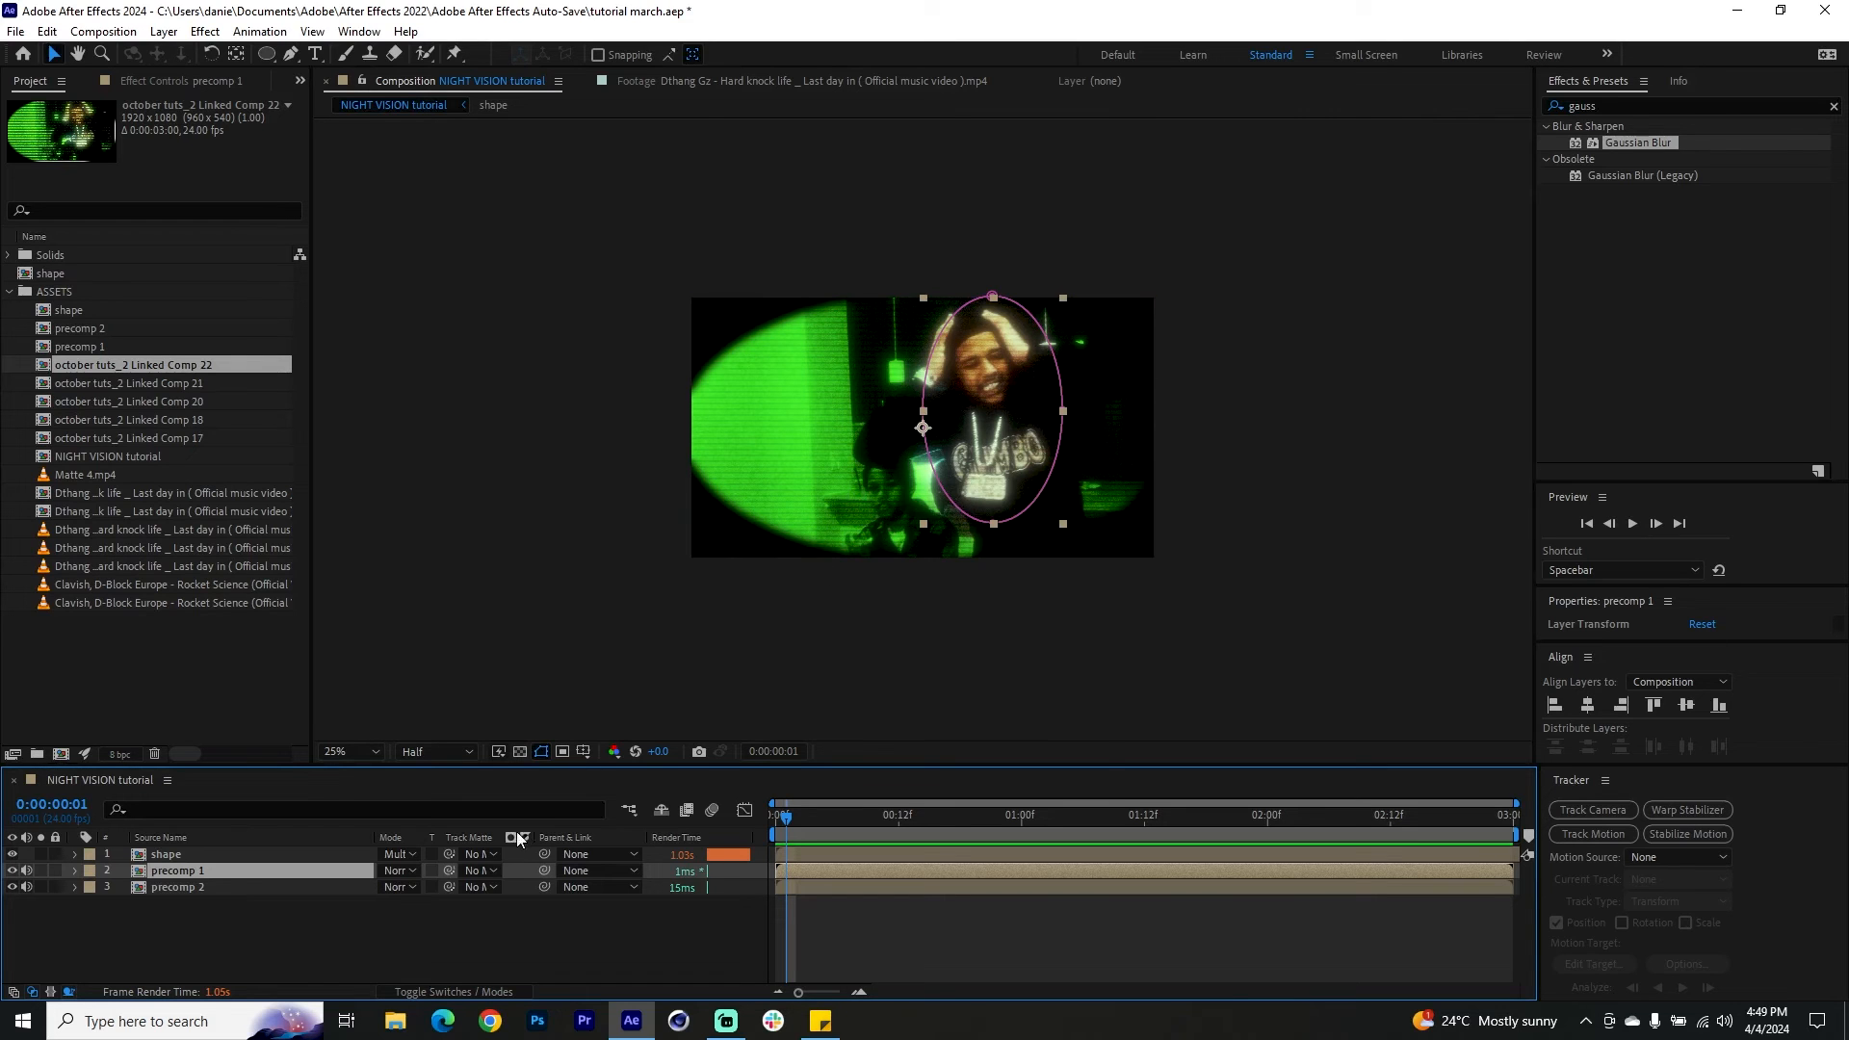
Step: Set the blending mode of precomp 1 to Screen and preview the blended result
left_click(395, 872)
left_click(486, 270)
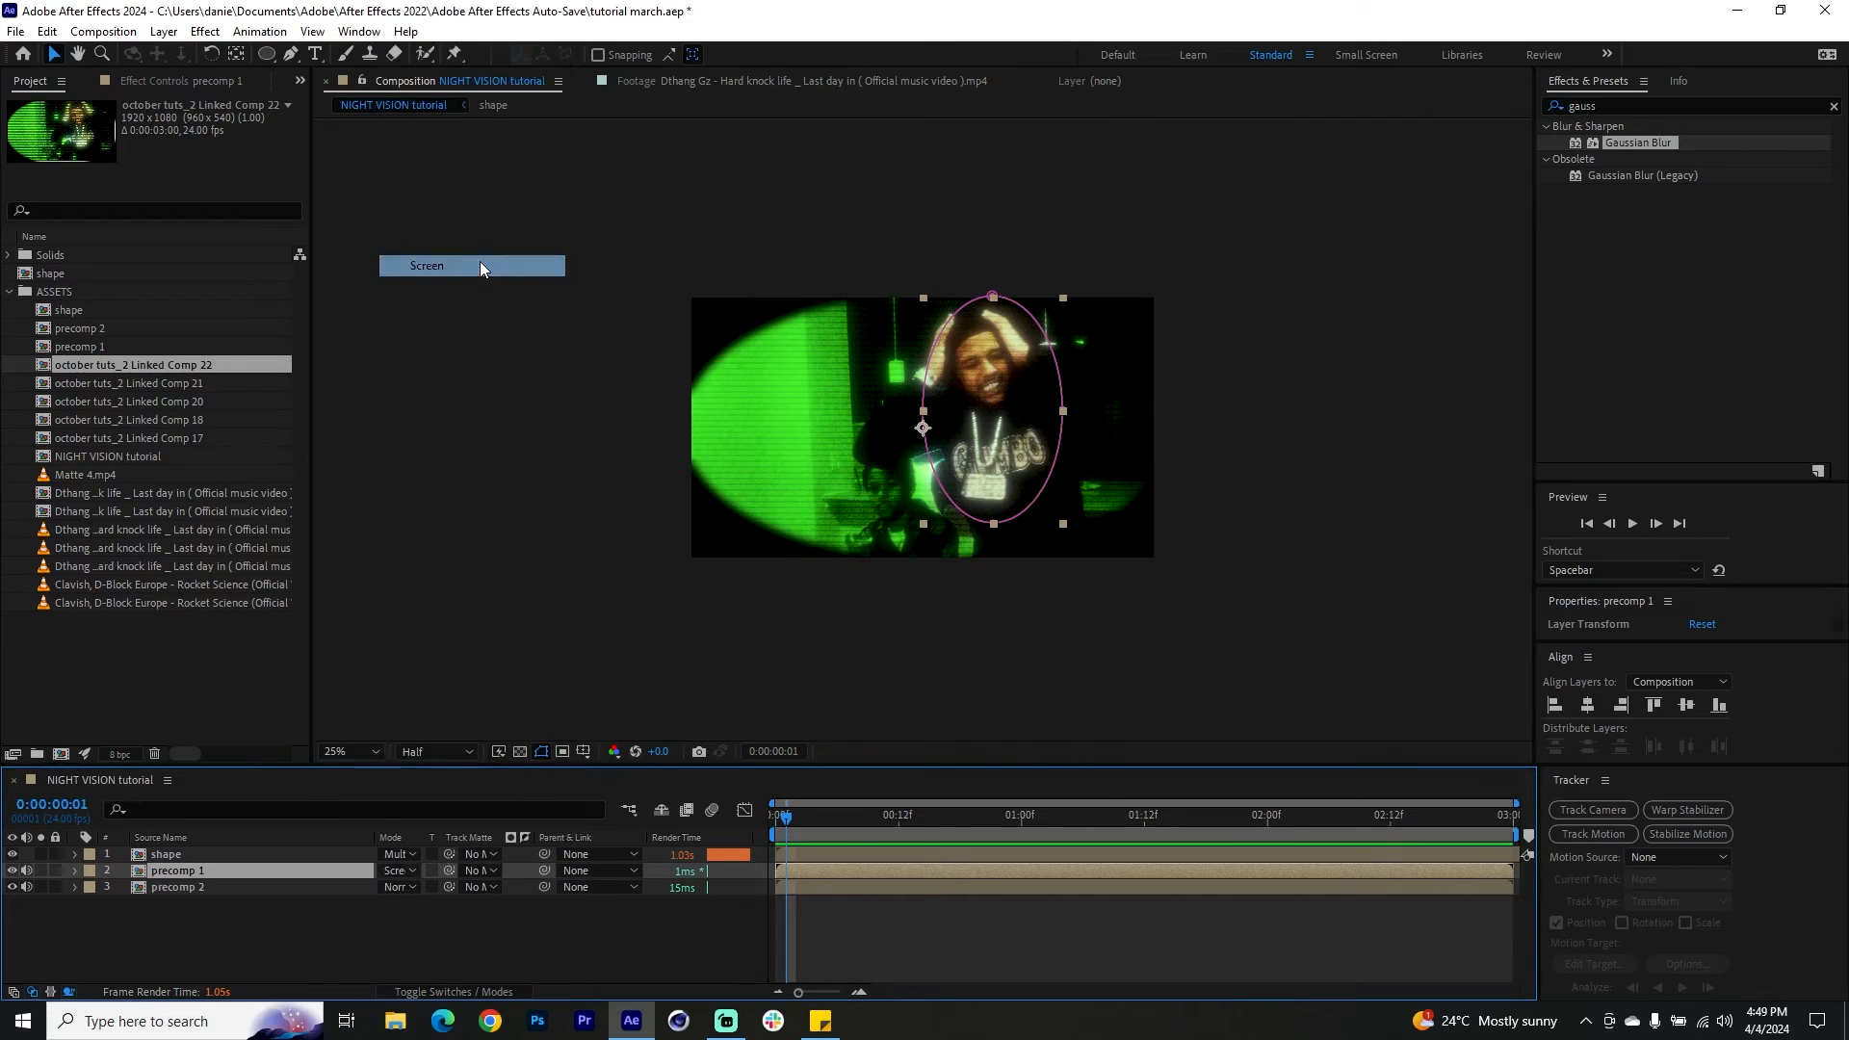
left_click(951, 915)
key("space")
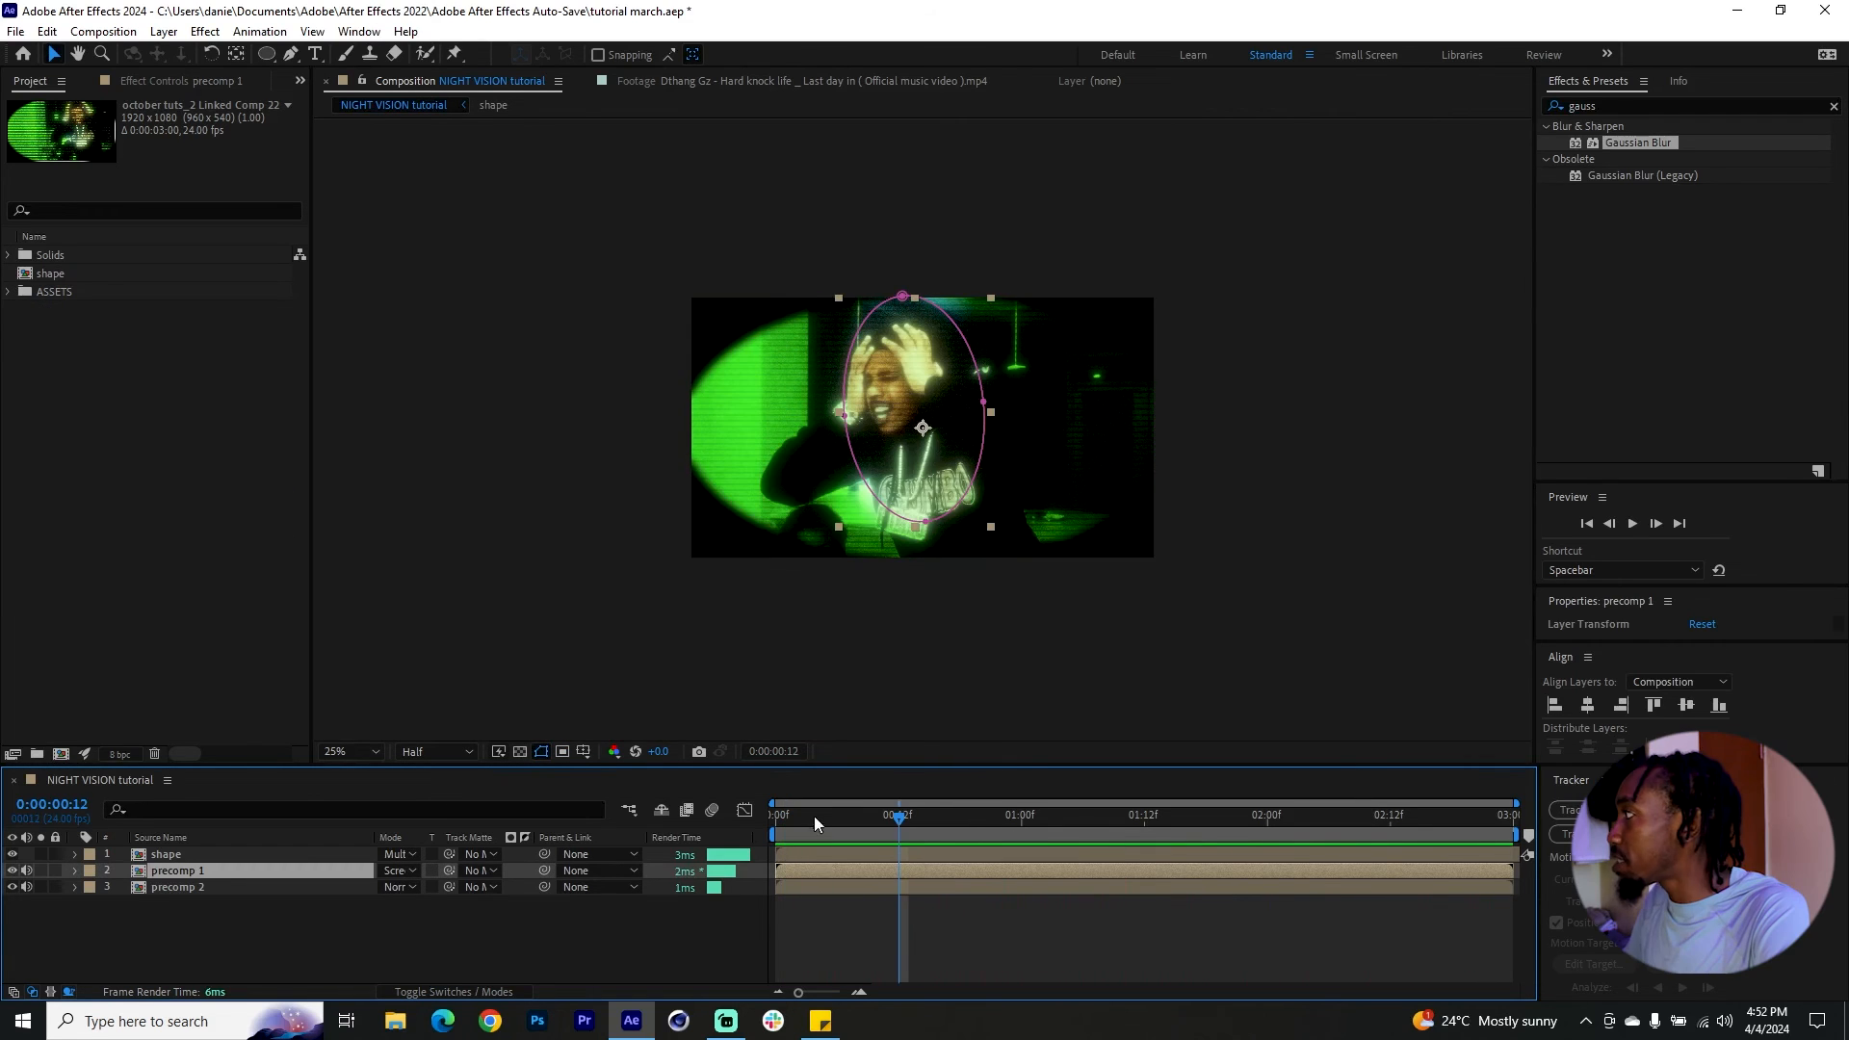
key("space")
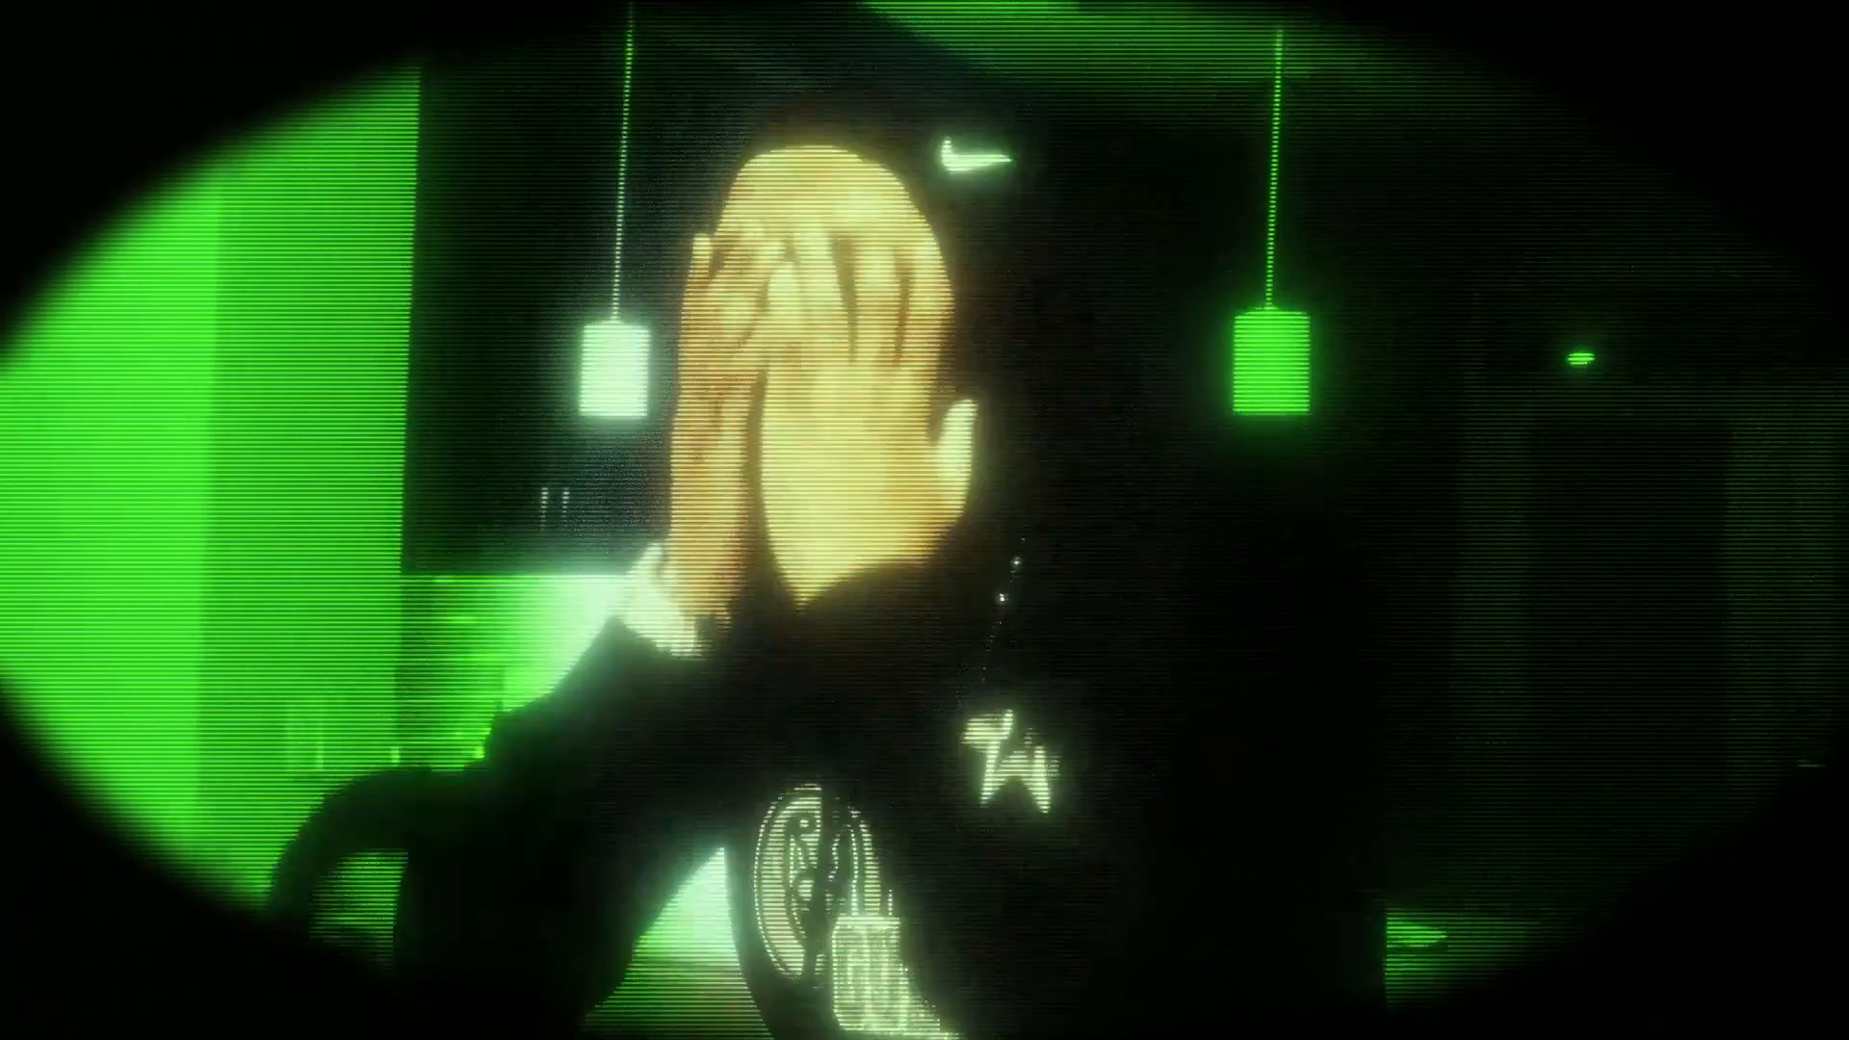